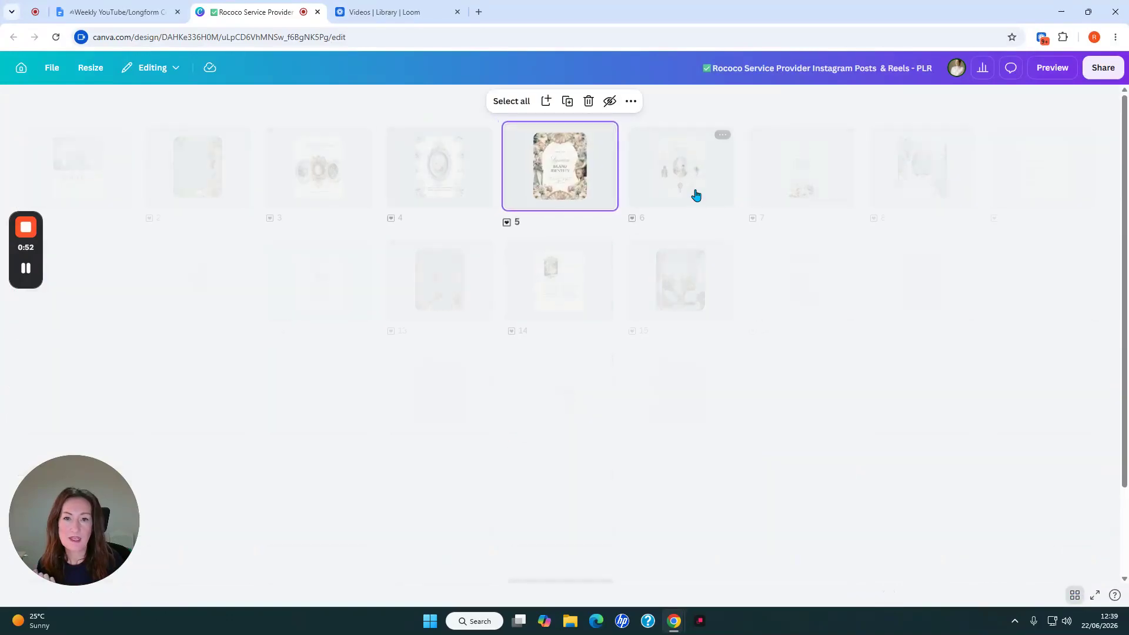
Open page 2 of the Rococo design and review the Instagram post templates through page 13
double_click(189, 174)
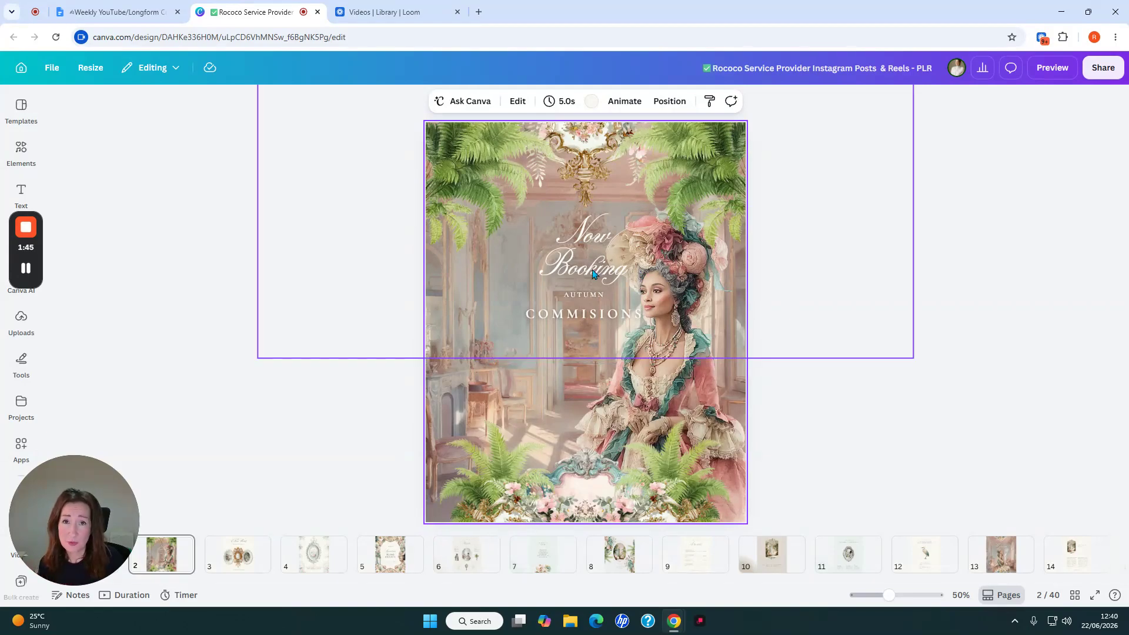
click(456, 552)
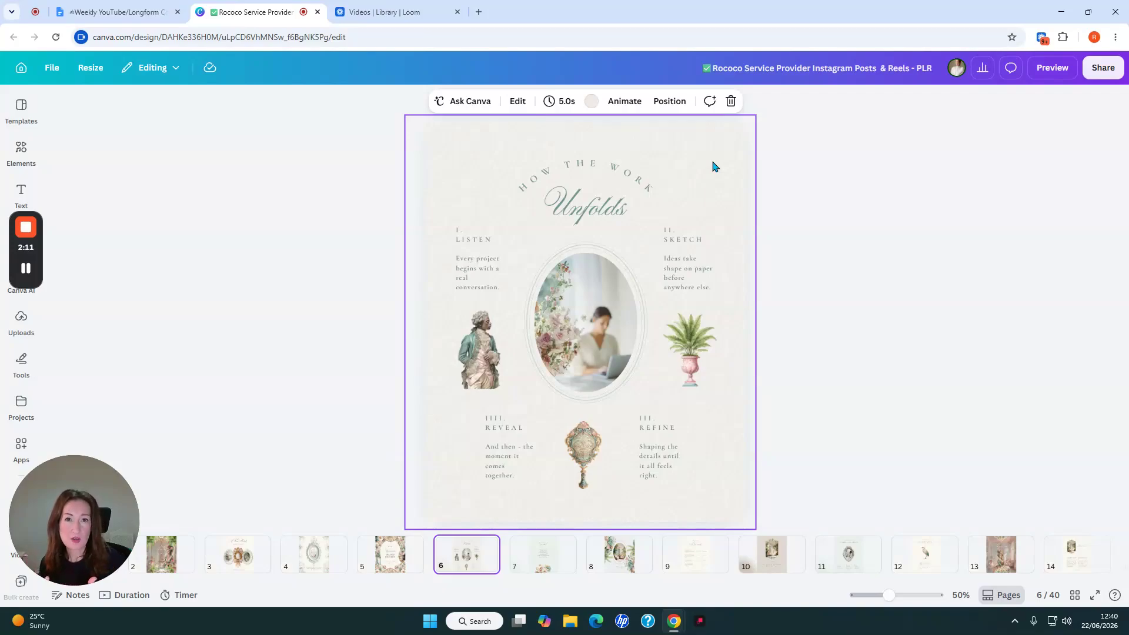
click(553, 561)
click(622, 547)
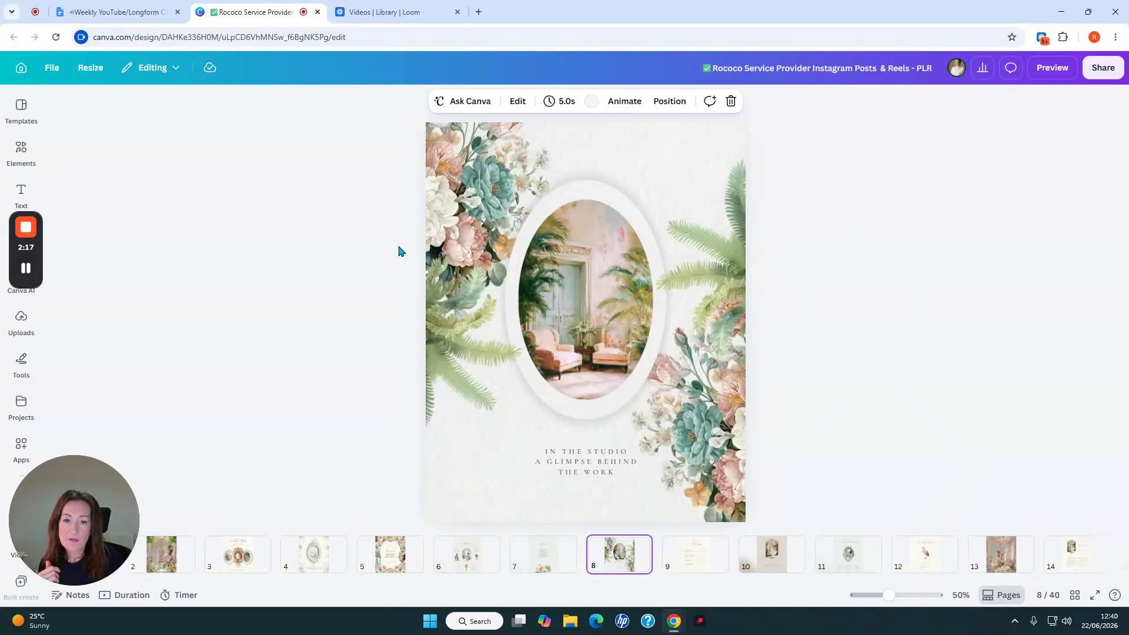
click(771, 564)
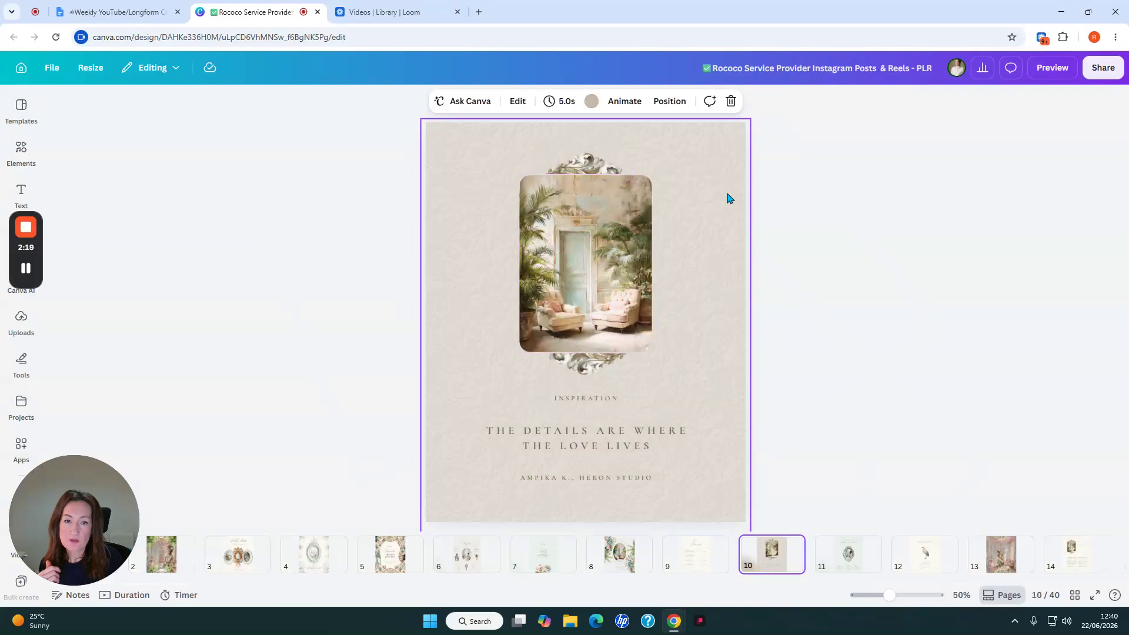
click(839, 565)
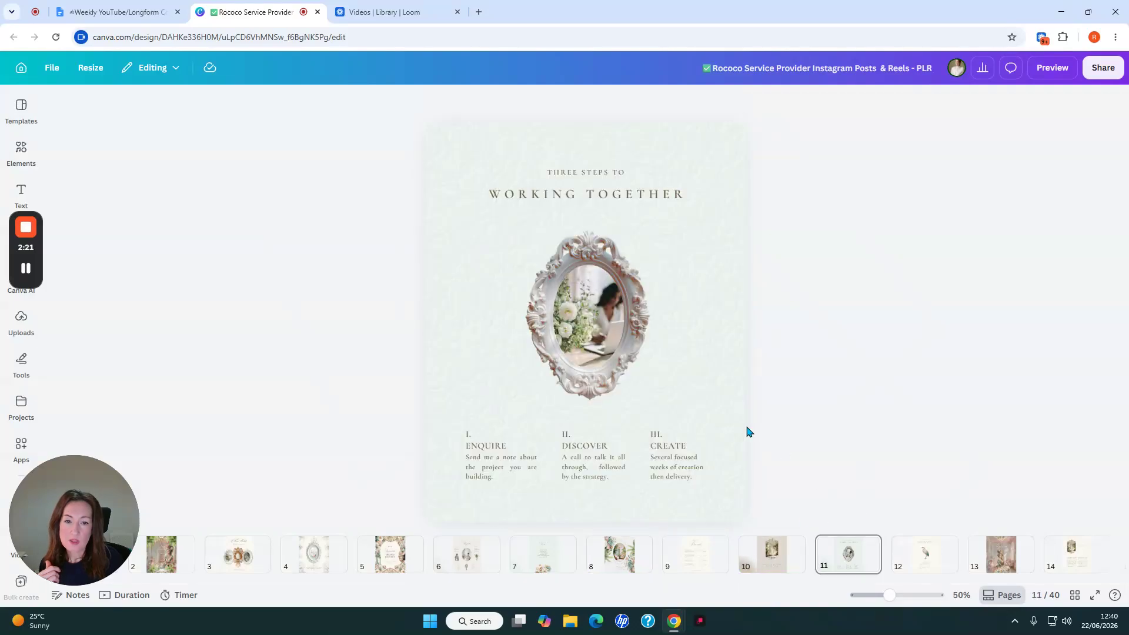
key(Down)
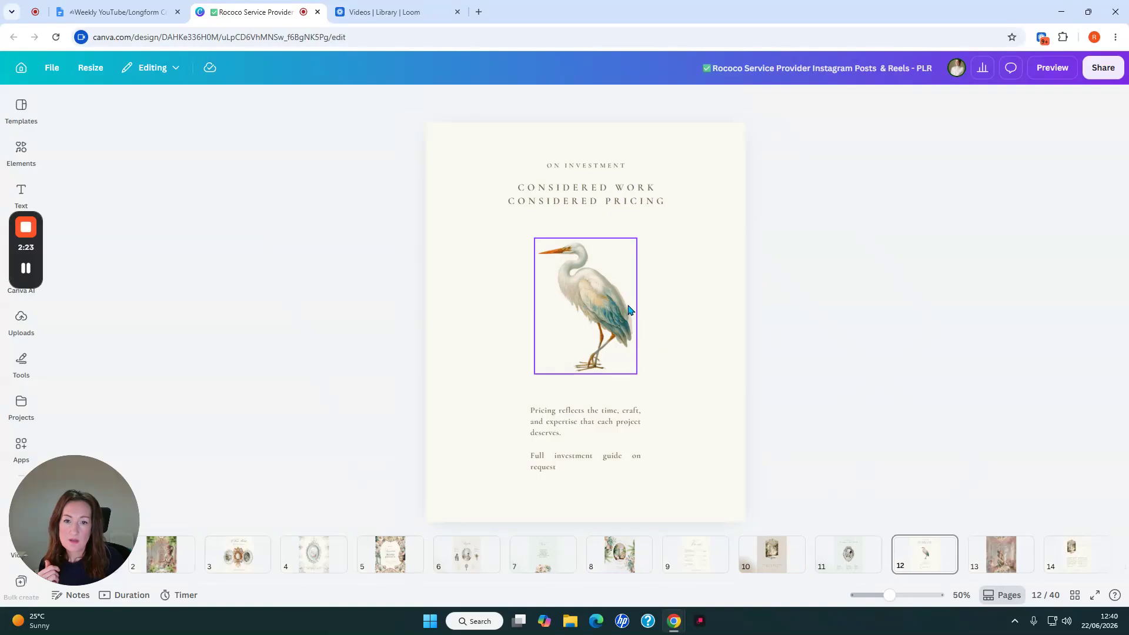
key(Down)
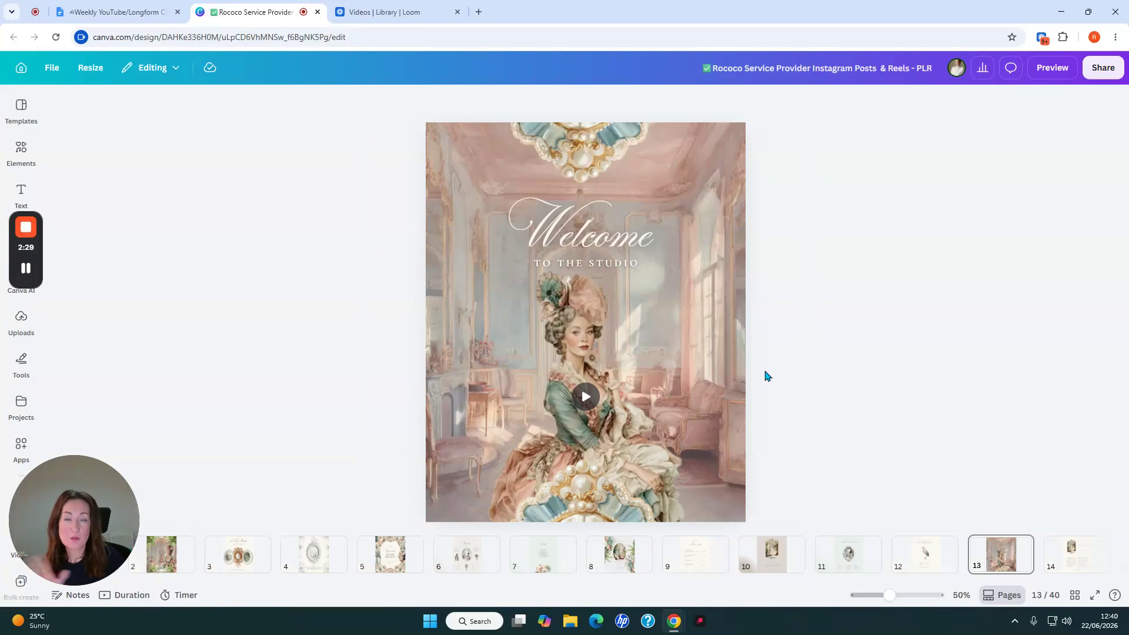
Review the remaining Instagram post templates from page 14 up to the Reels divider on page 33
scroll(767, 375, down, 3)
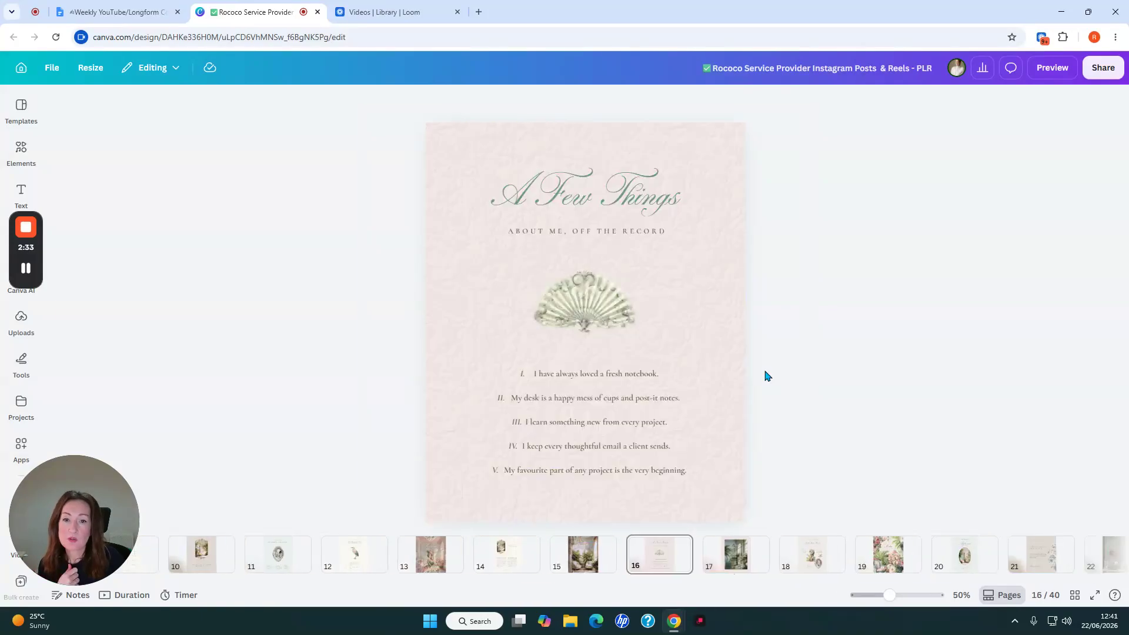
scroll(767, 376, down, 1)
scroll(767, 376, down, 1)
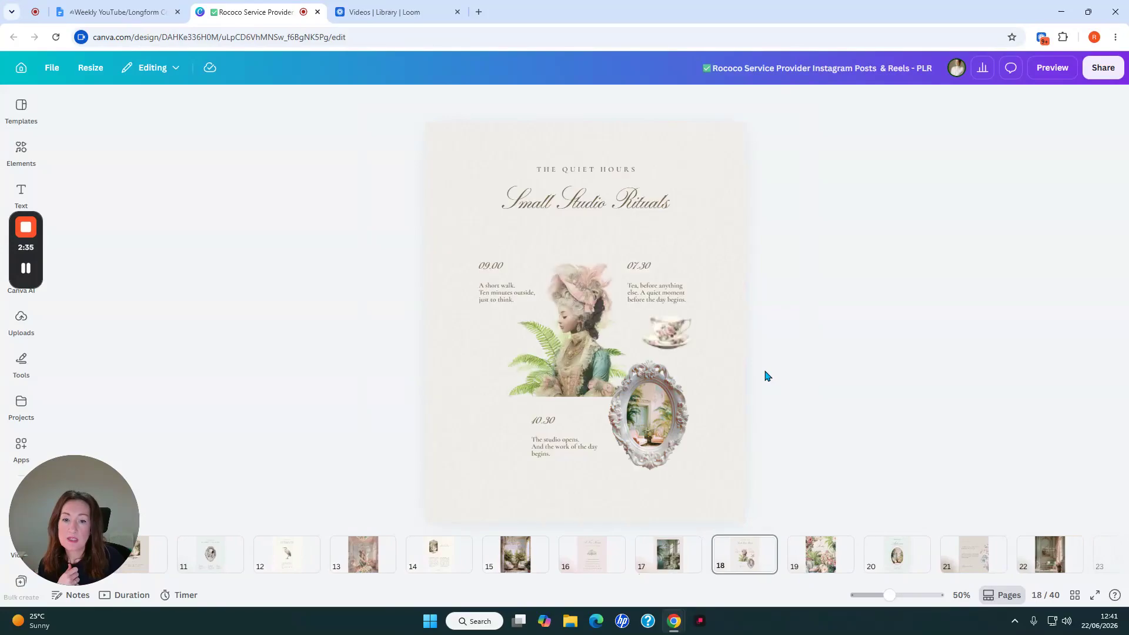
scroll(767, 375, down, 1)
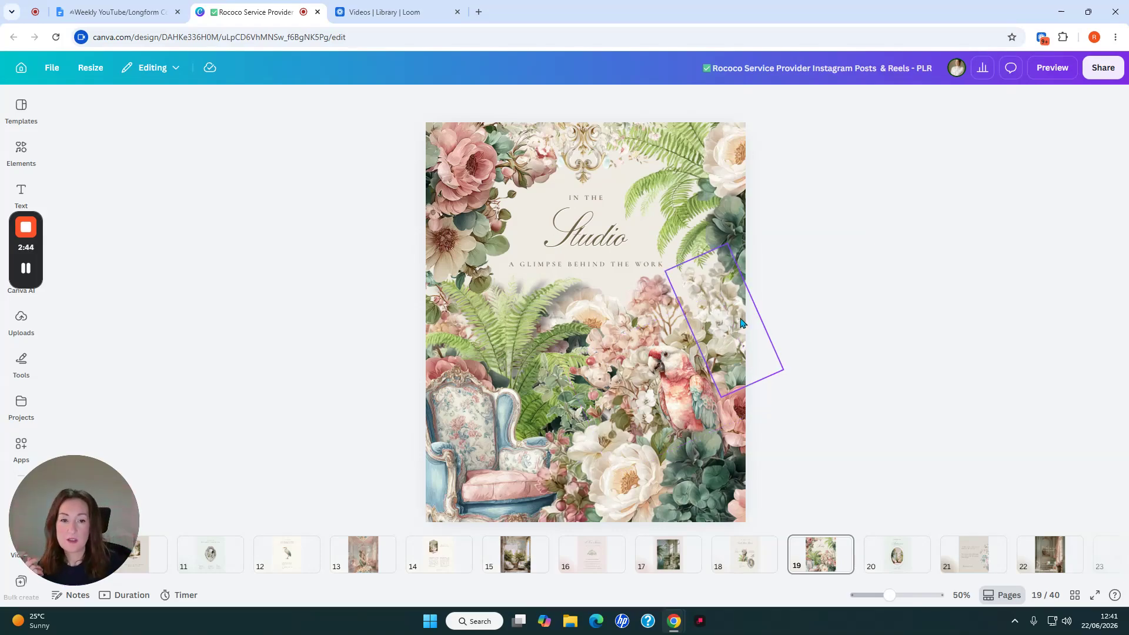
scroll(796, 295, down, 1)
scroll(796, 296, down, 1)
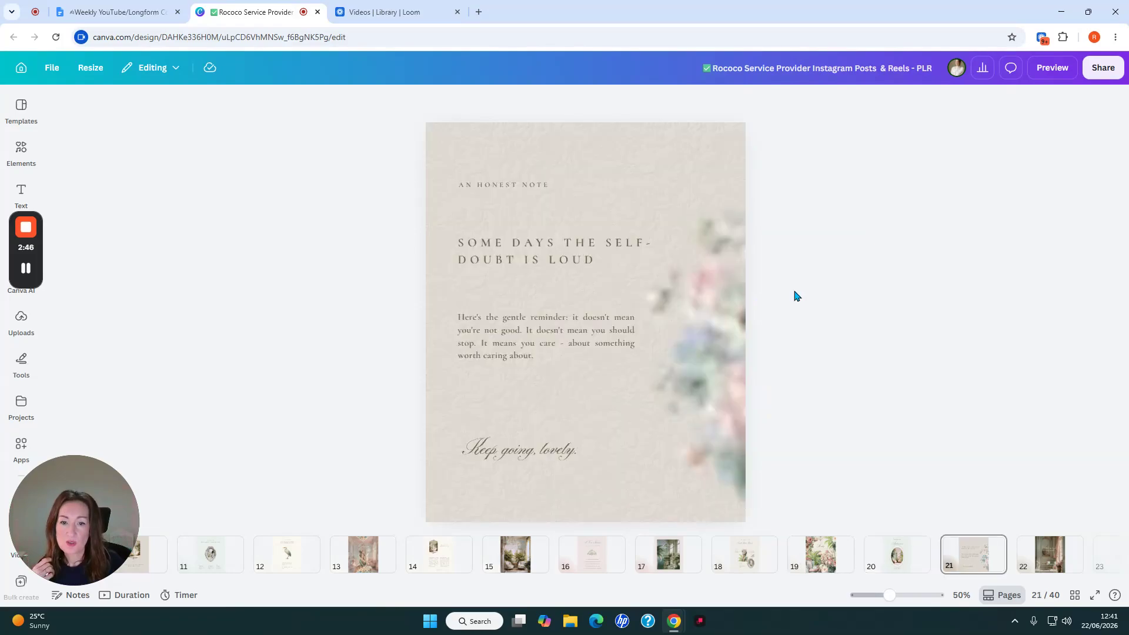
scroll(796, 295, down, 3)
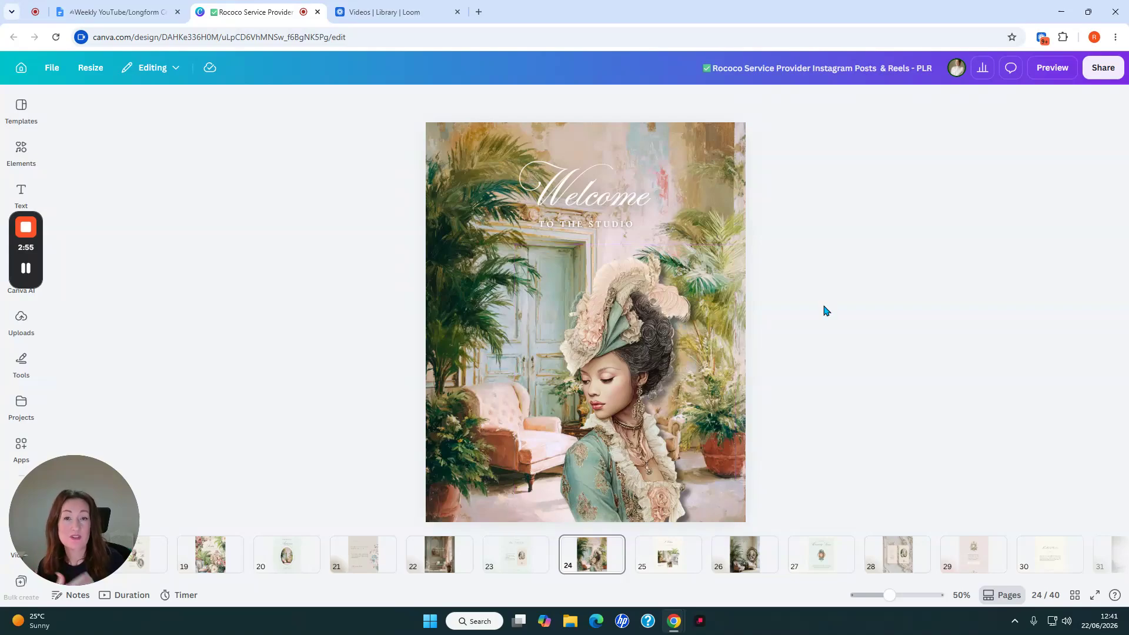
scroll(826, 310, down, 1)
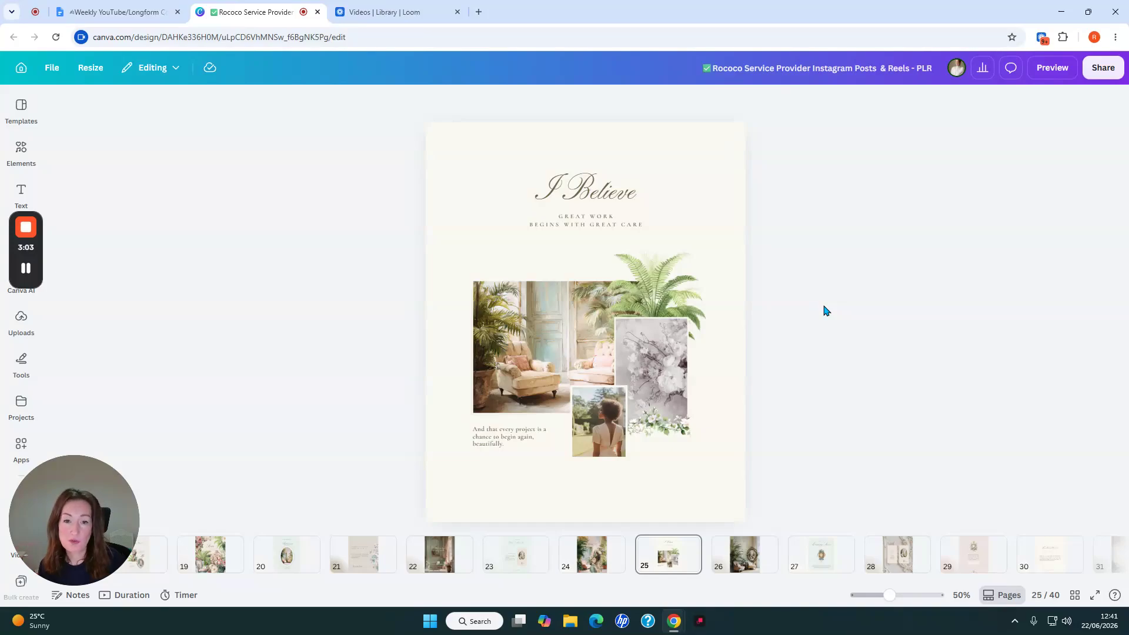
scroll(826, 310, down, 1)
scroll(826, 310, down, 2)
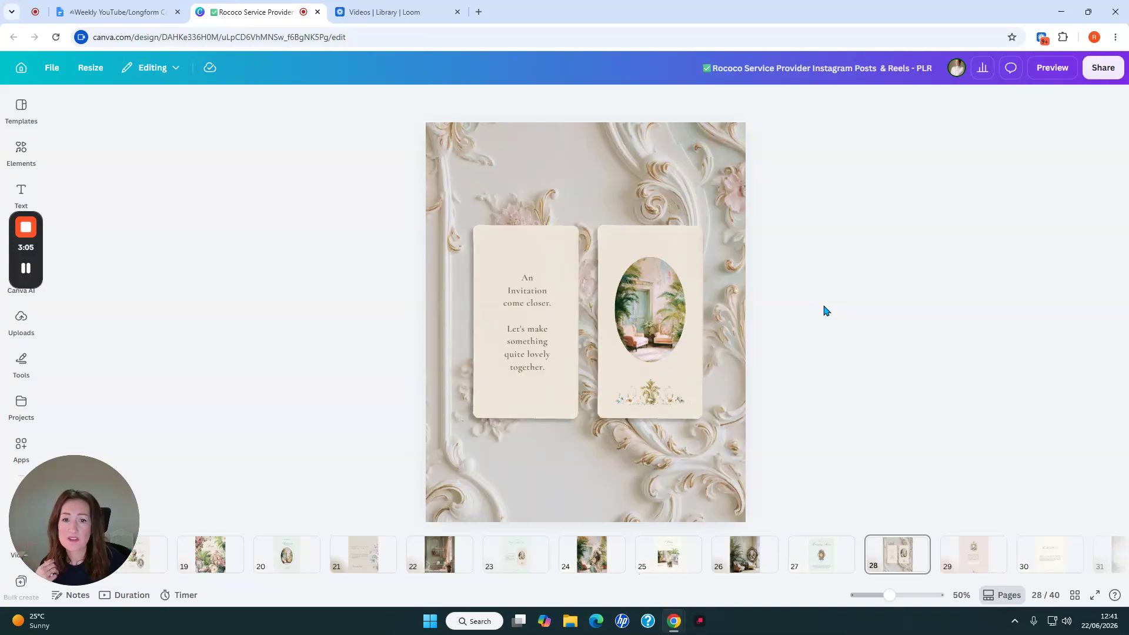
scroll(826, 311, down, 4)
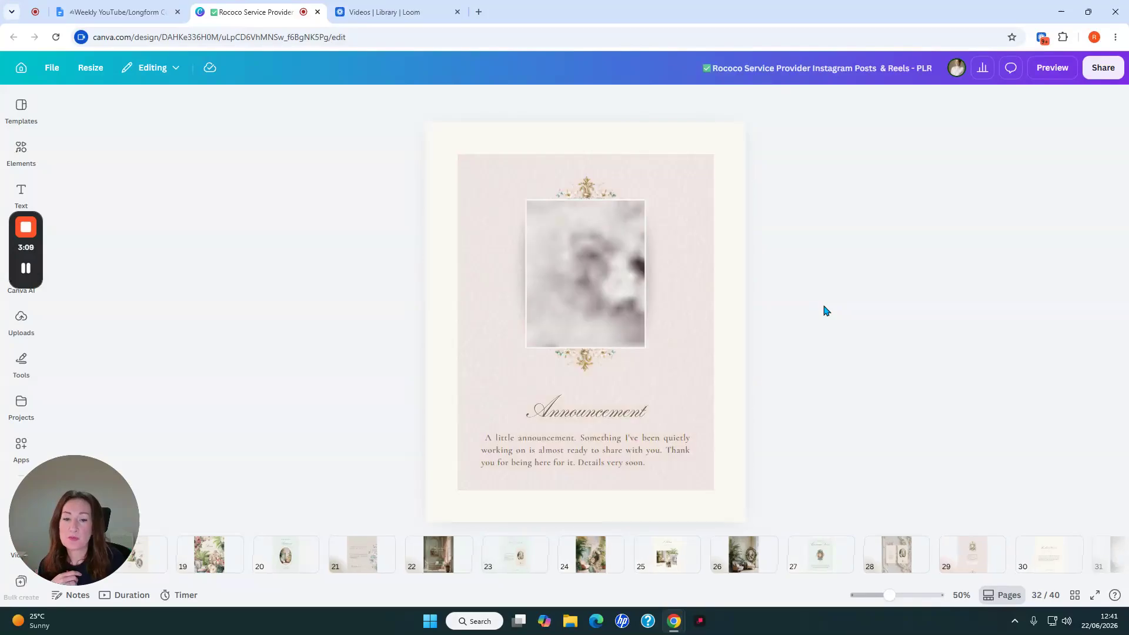
scroll(826, 311, down, 1)
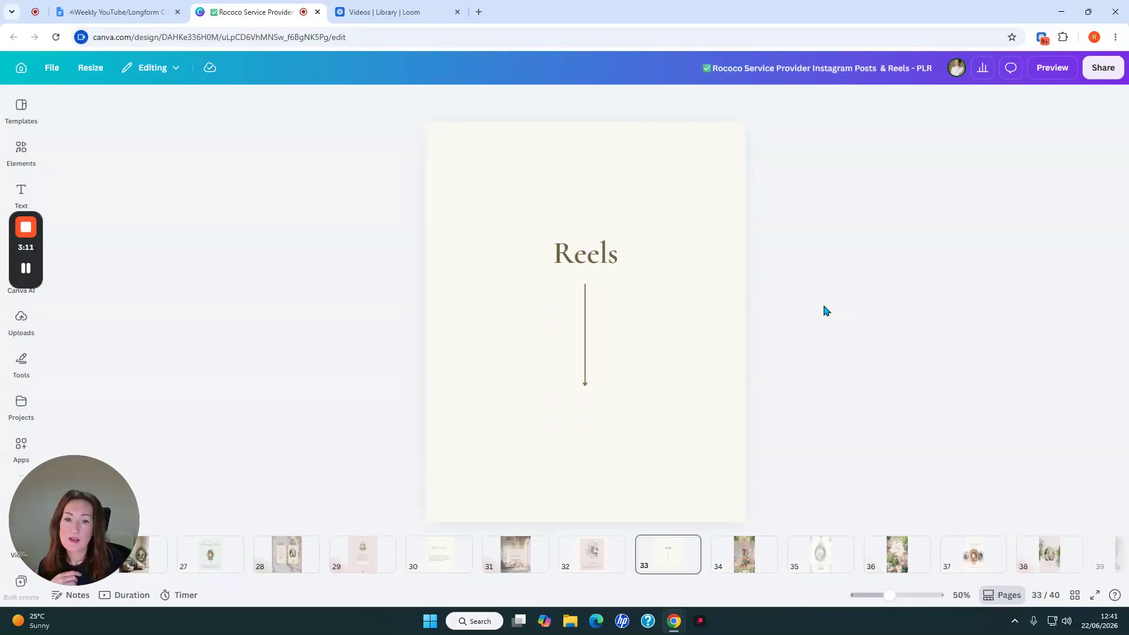
Preview the reel templates in full screen, skipping ahead to the reels section, and return to the editor
scroll(826, 310, down, 1)
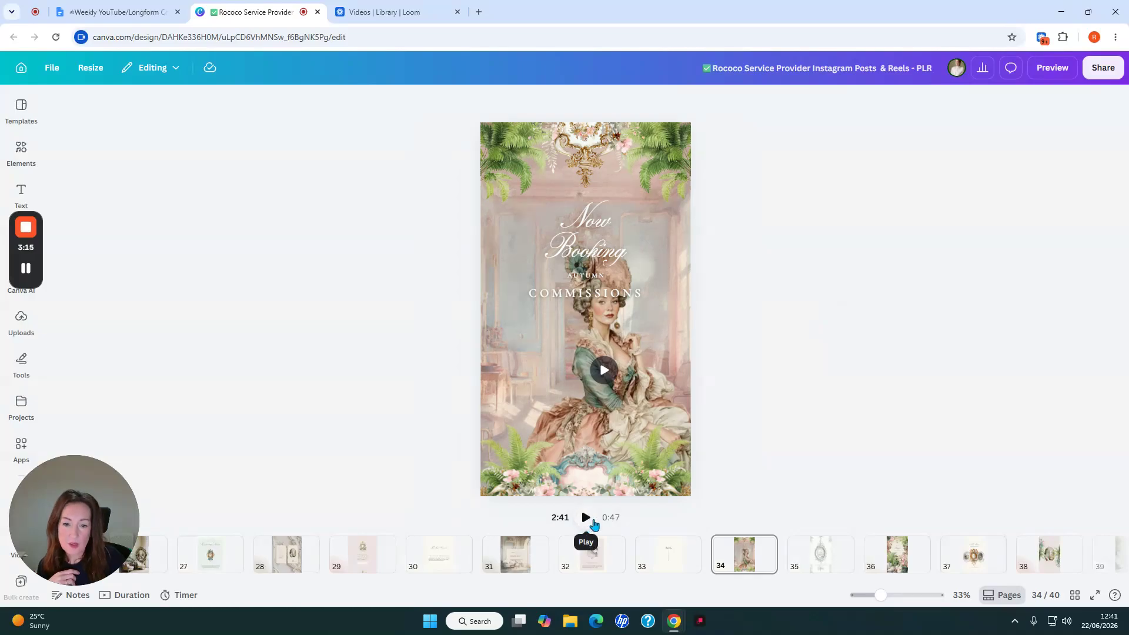
click(1095, 595)
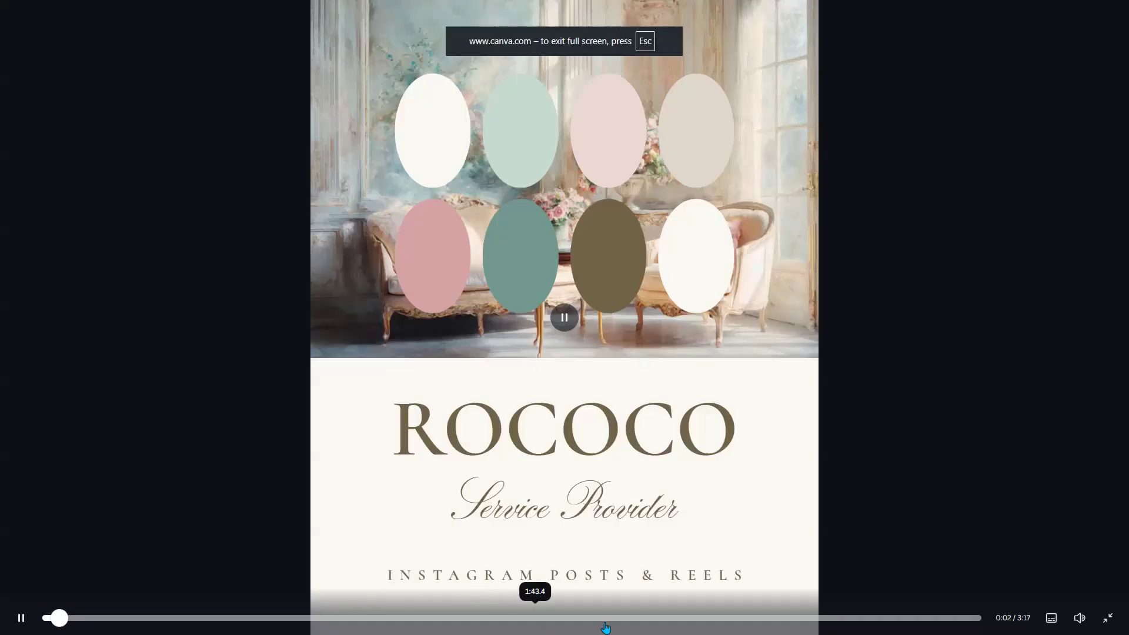
click(634, 618)
click(719, 618)
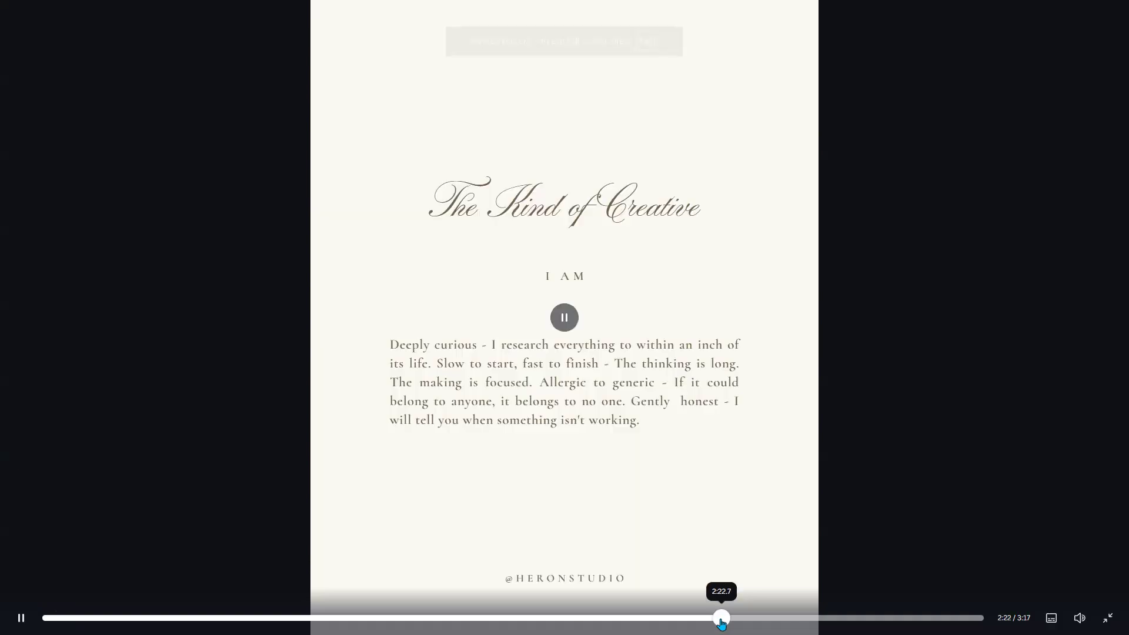
click(794, 618)
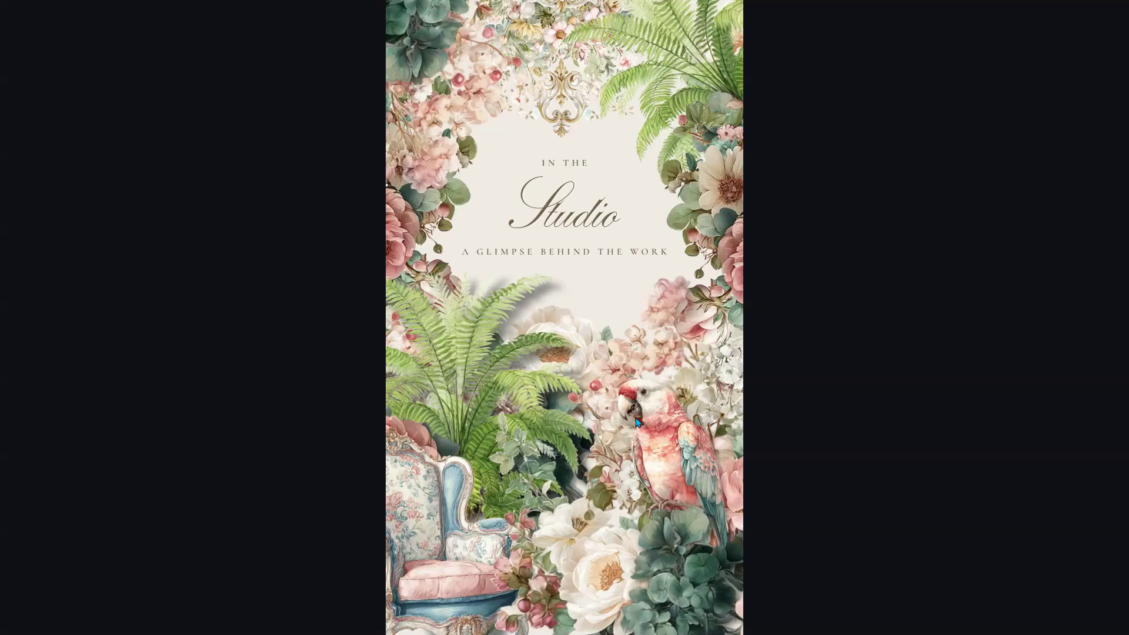
key(Escape)
click(582, 521)
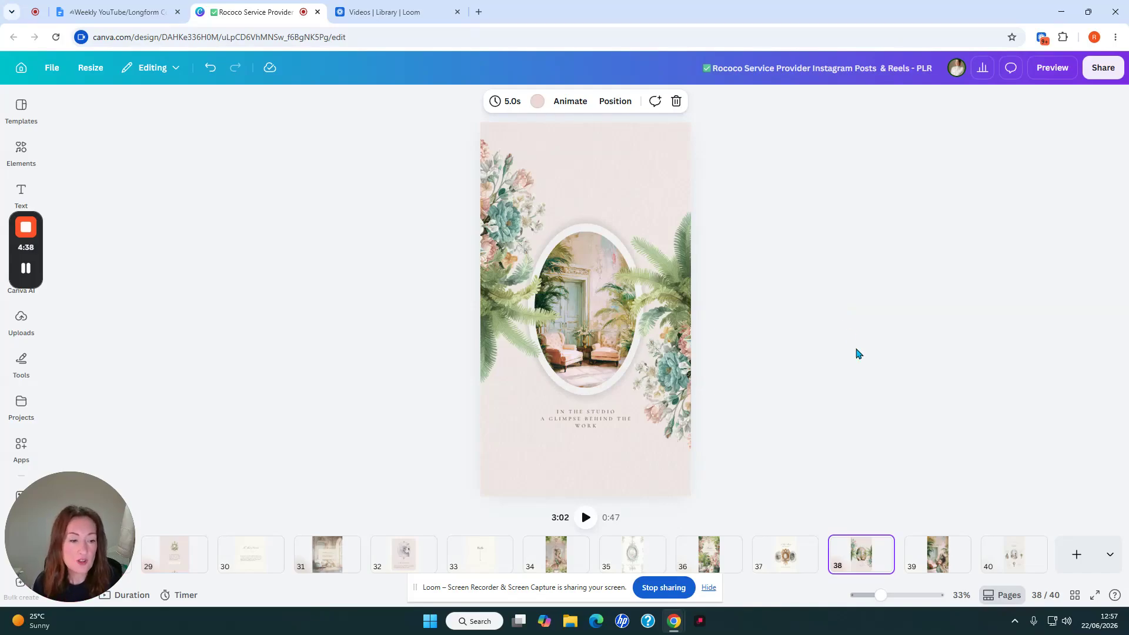
Open page 6, "How the Work Unfolds", from the overview of all pages and show its background colour options
click(1075, 595)
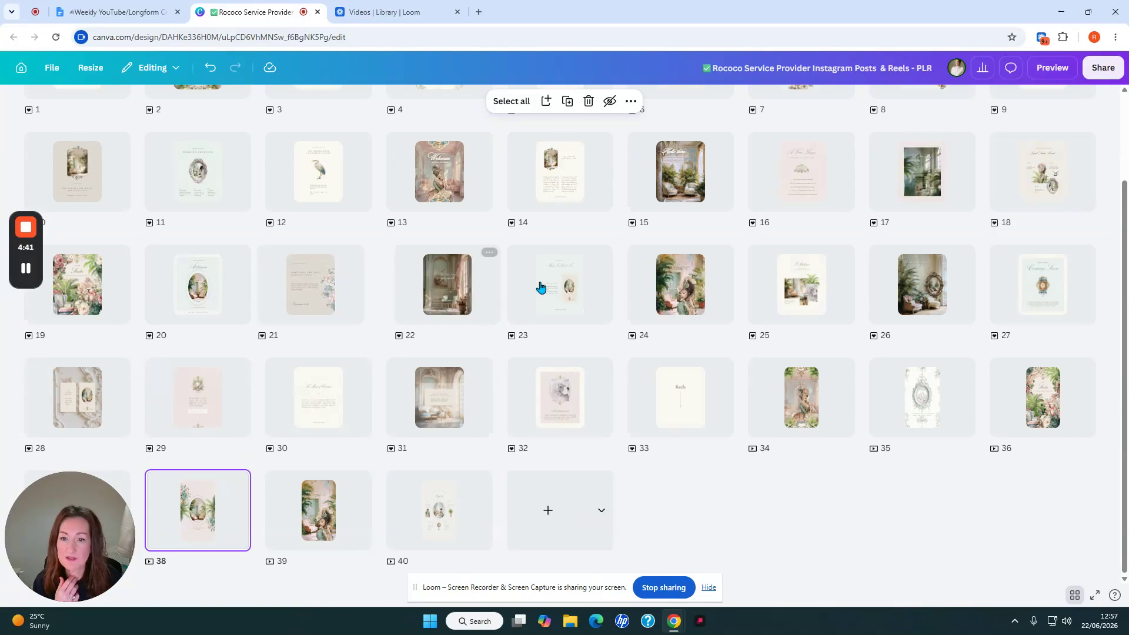
scroll(931, 210, up, 2)
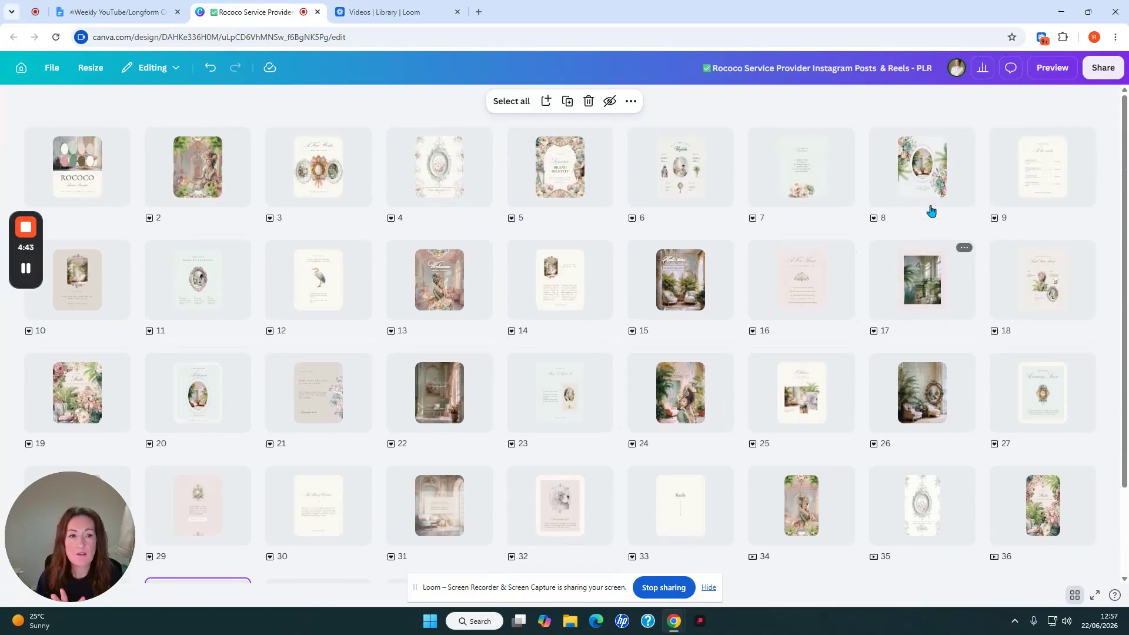
mouse_move(498, 180)
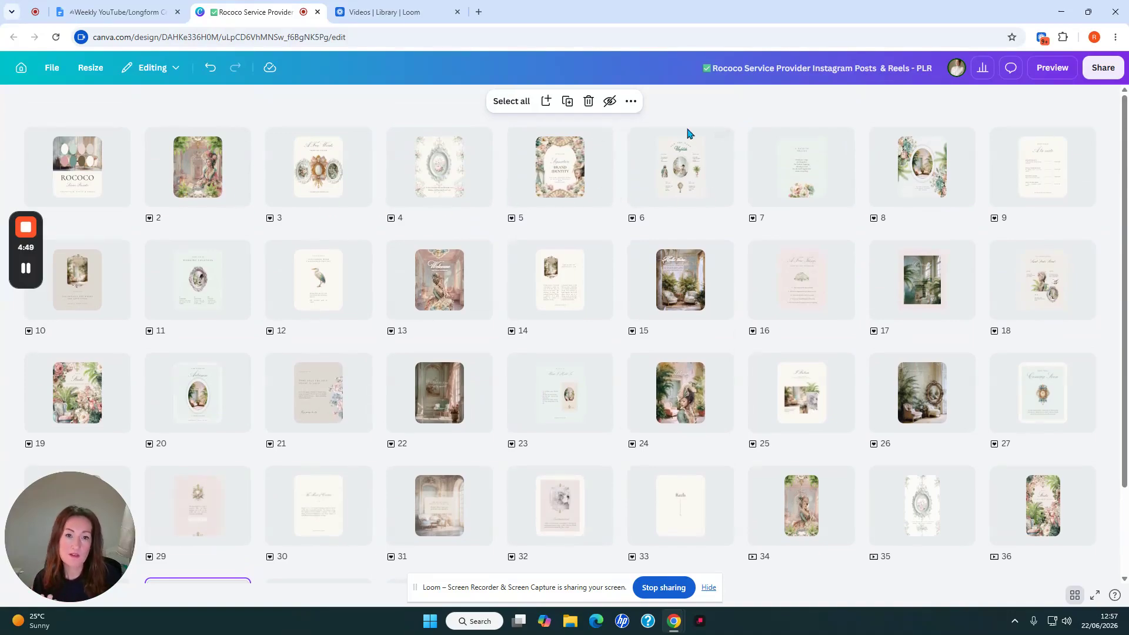
double_click(698, 145)
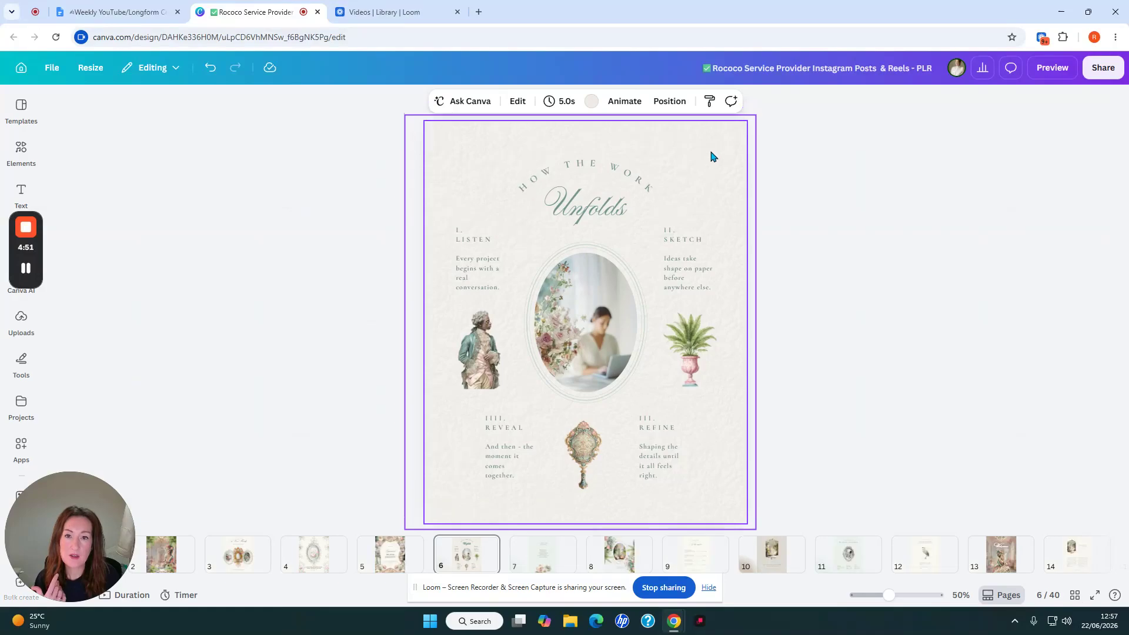
double_click(710, 175)
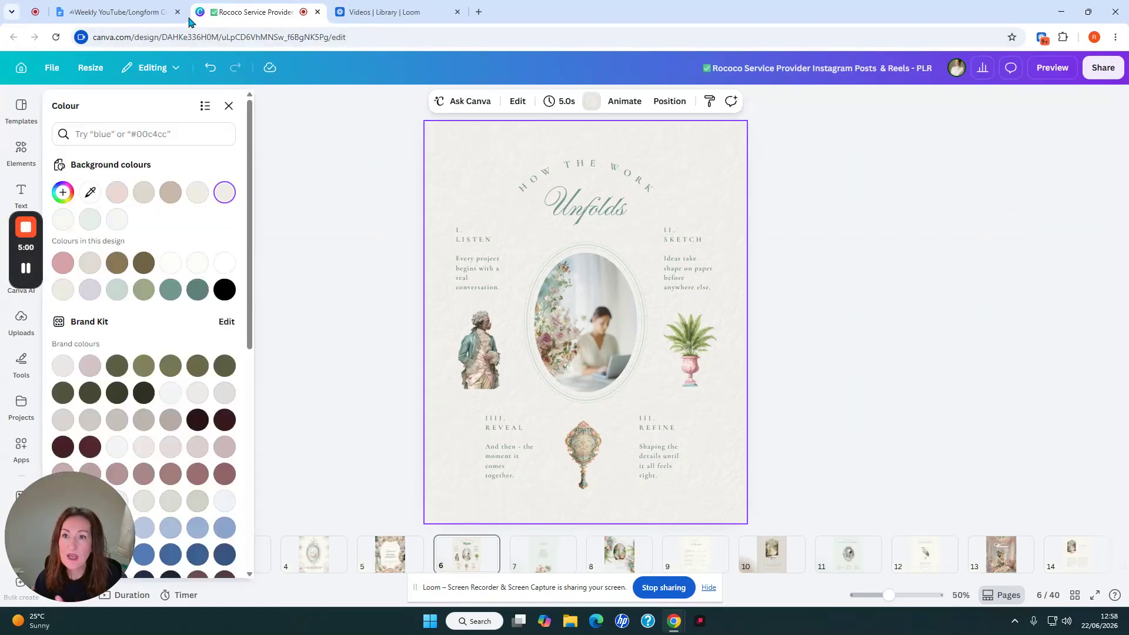
Examine page 7, "A Note of Thanks", and look over the other page designs in the page overview
click(1074, 596)
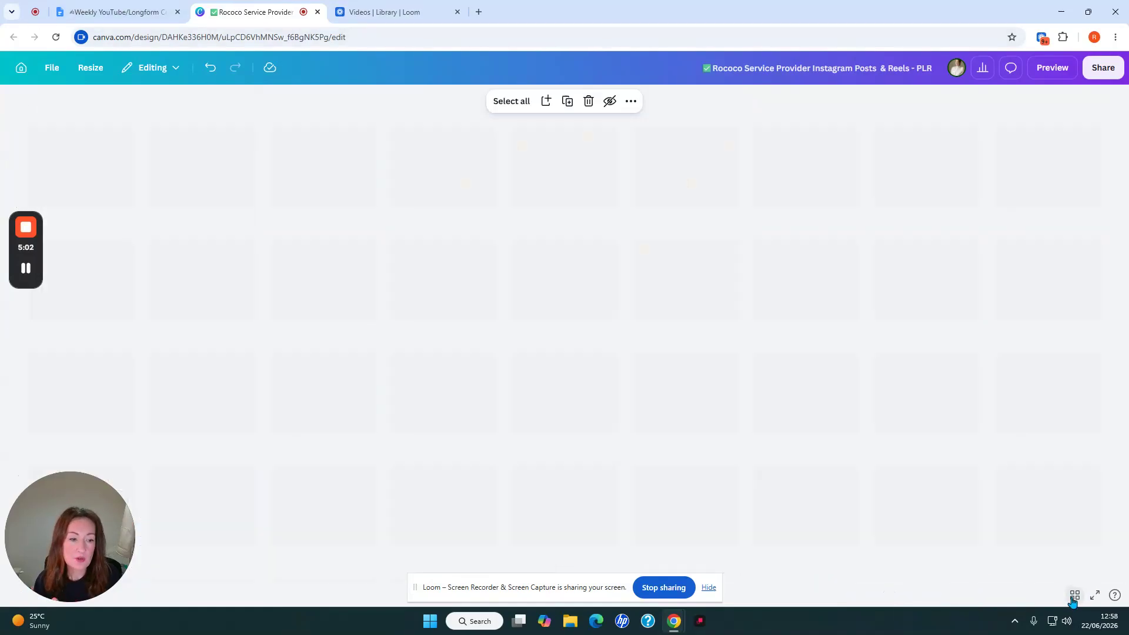
double_click(835, 185)
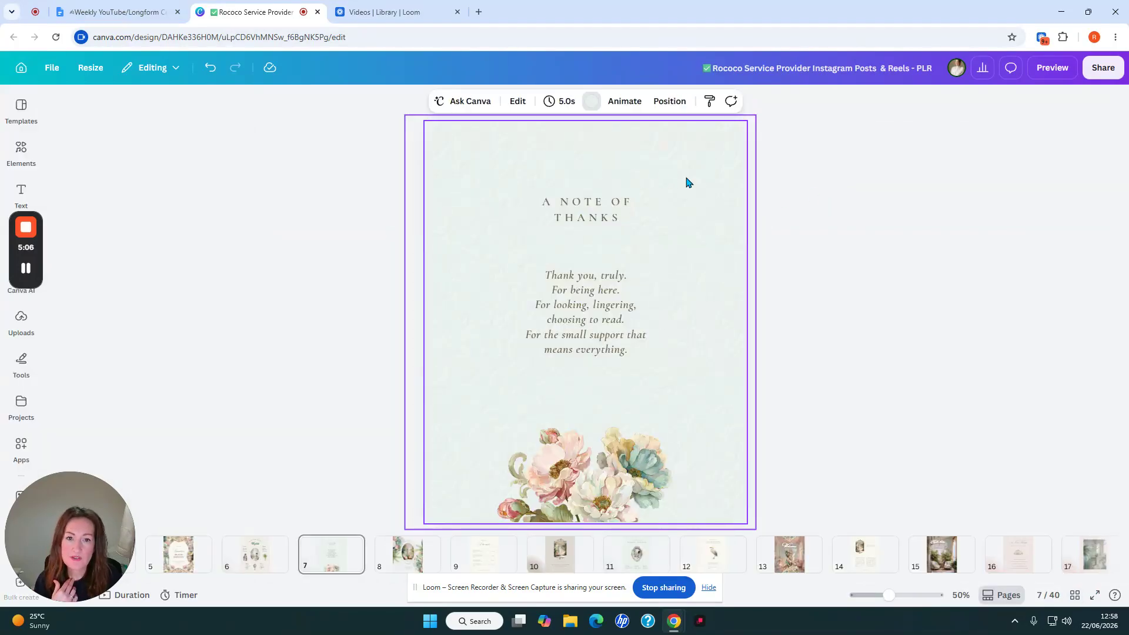
click(1074, 595)
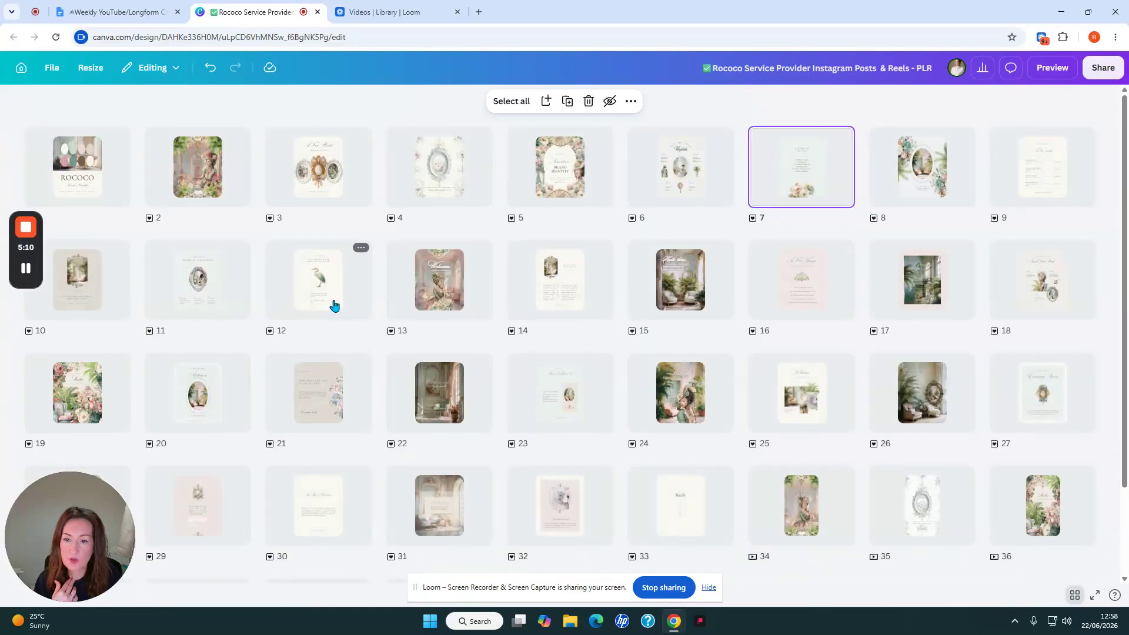
scroll(330, 305, down, 2)
click(304, 306)
click(304, 306)
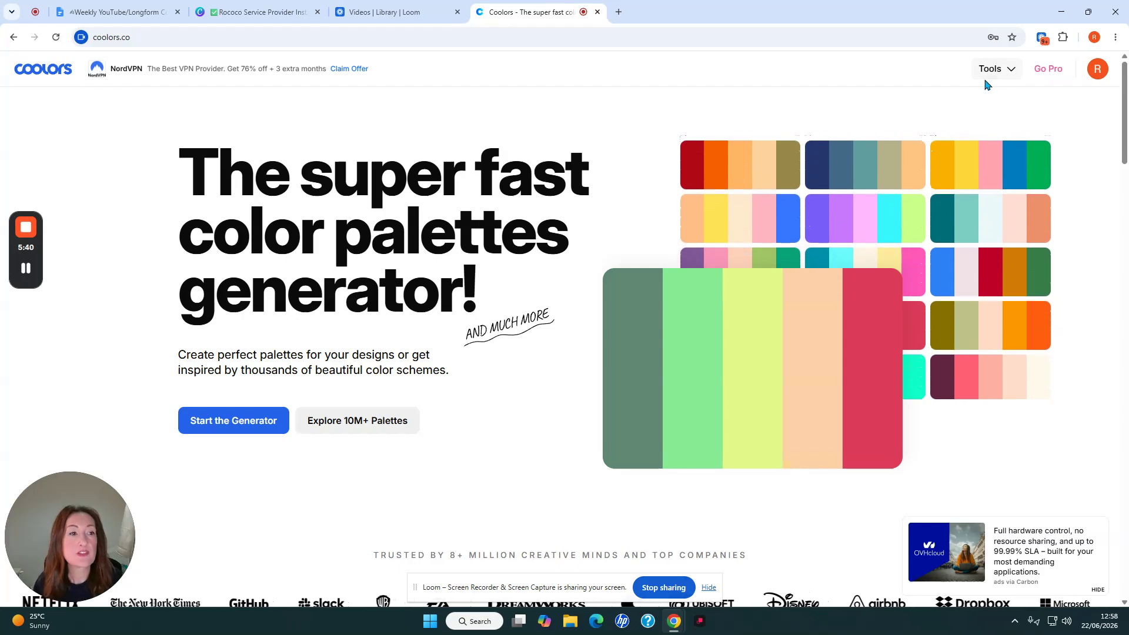
Visit the trending palettes on Coolors and open the Palette Generator
click(998, 71)
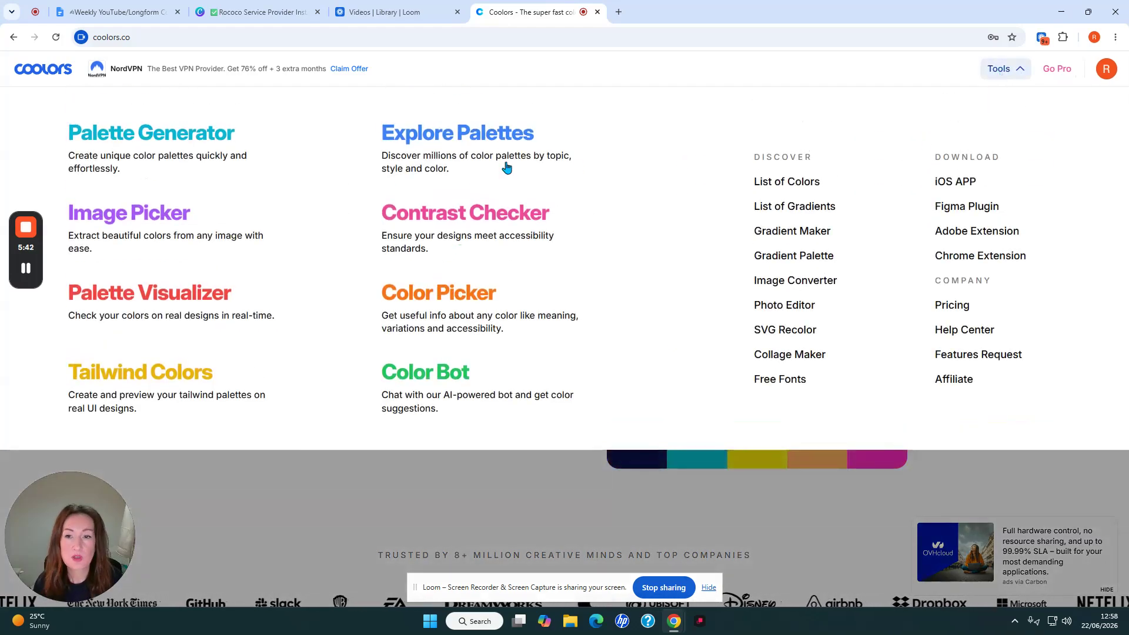
click(511, 136)
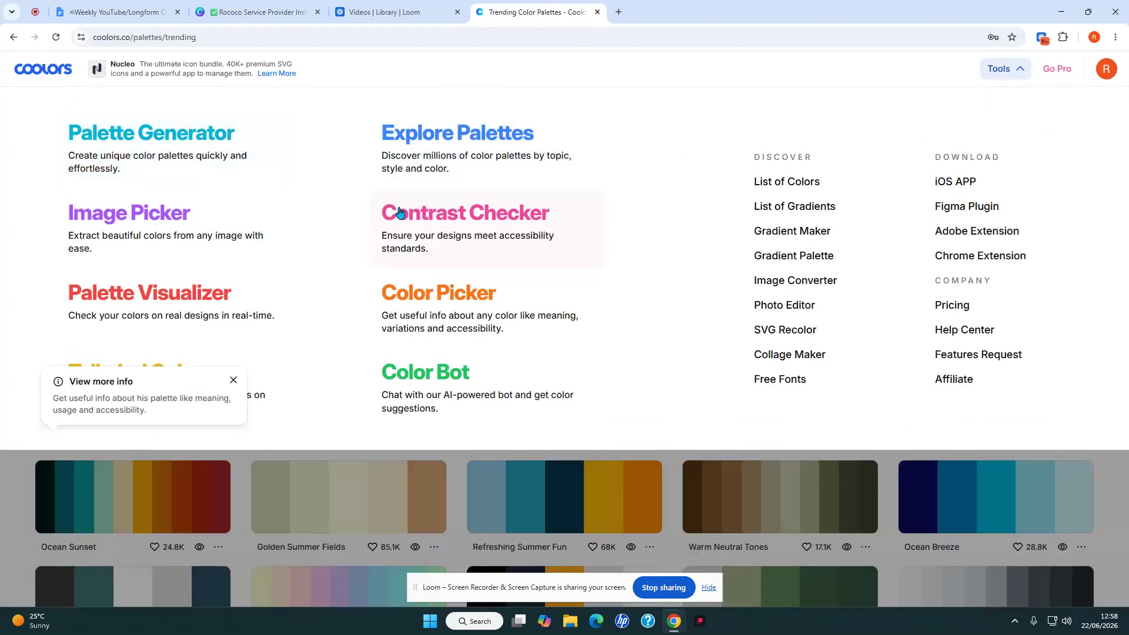
click(109, 136)
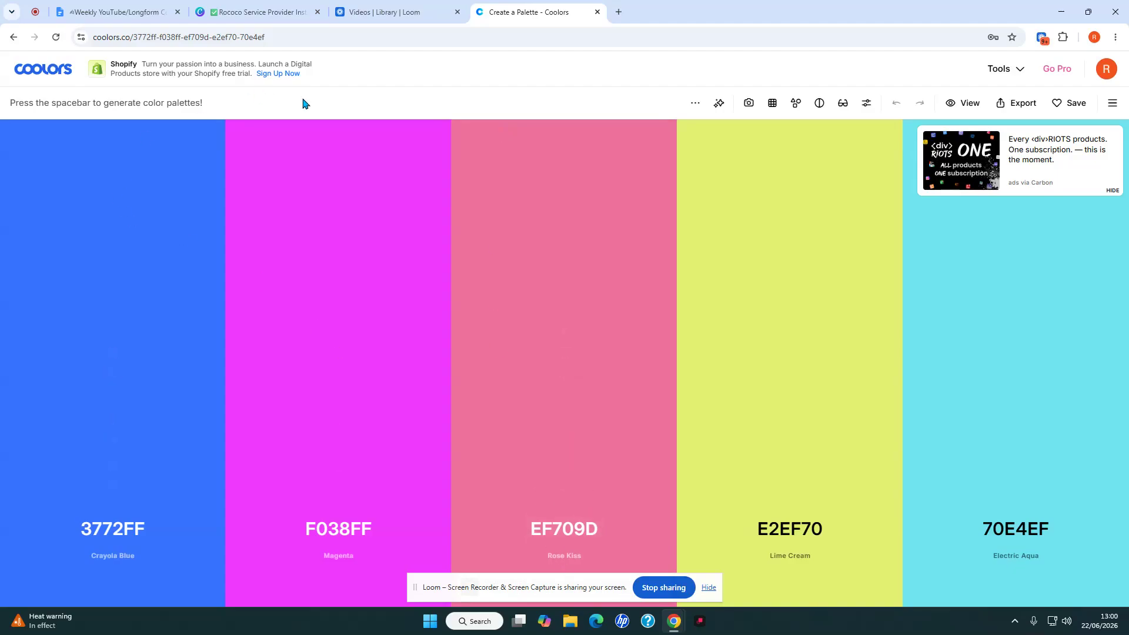
Generate a new palette, change its Champagne Mist colour to the lighter shade FFF5EB, and lock that colour
key(space)
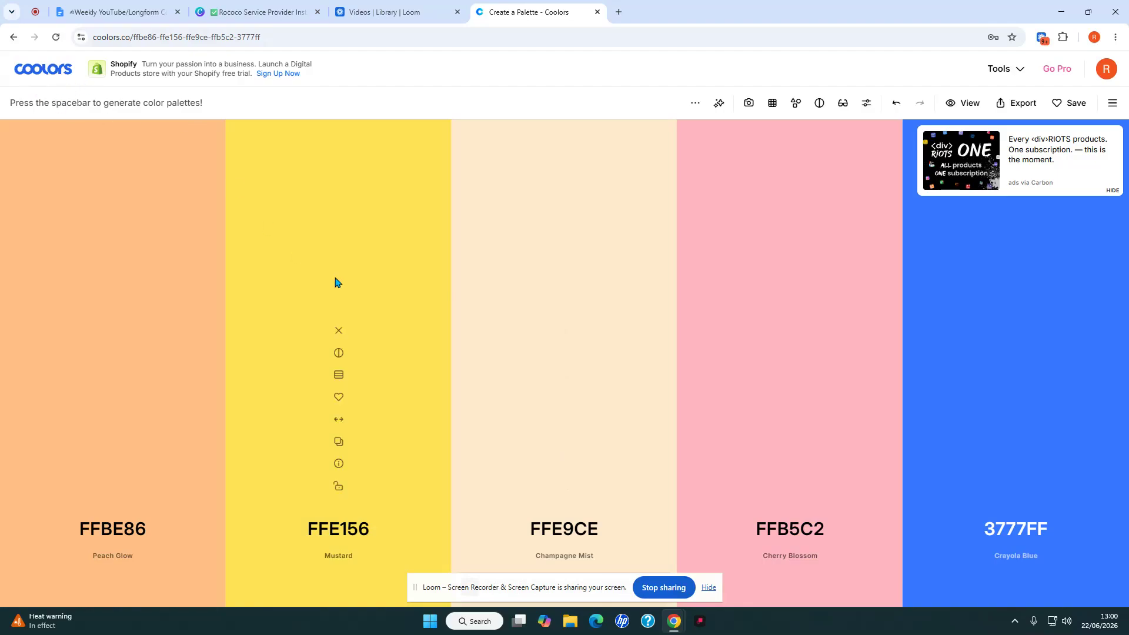
click(564, 375)
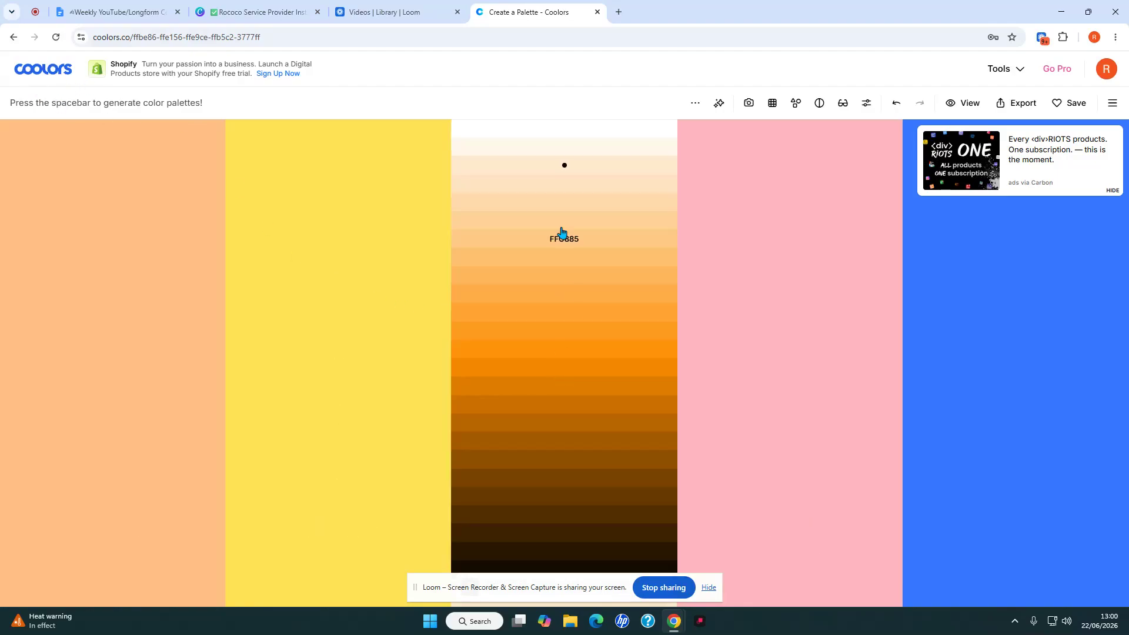
click(568, 156)
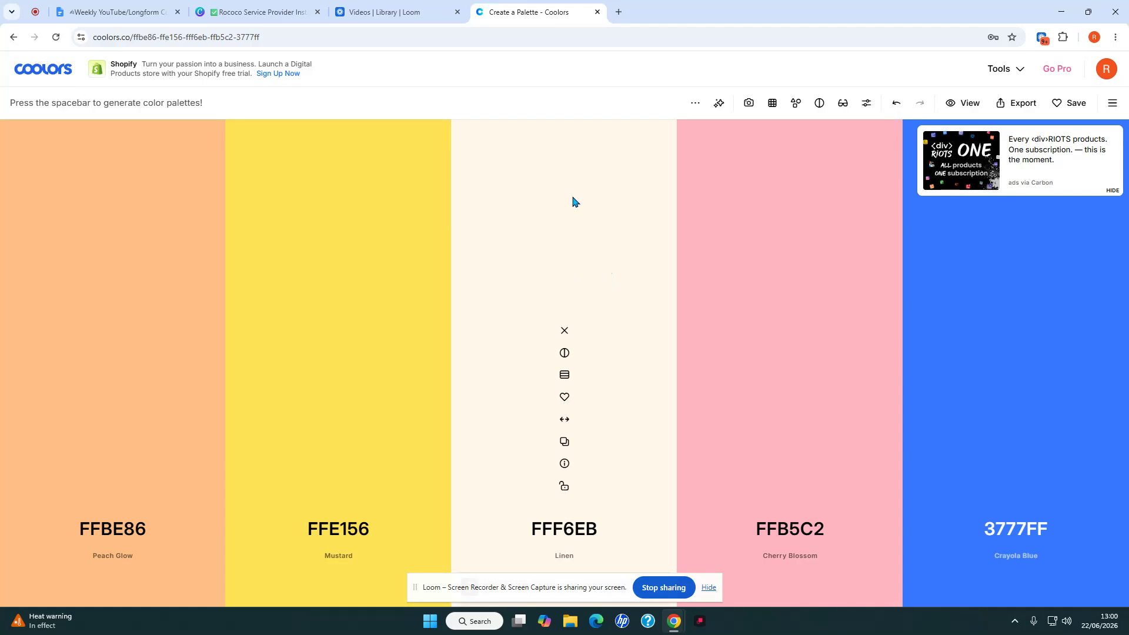
click(566, 376)
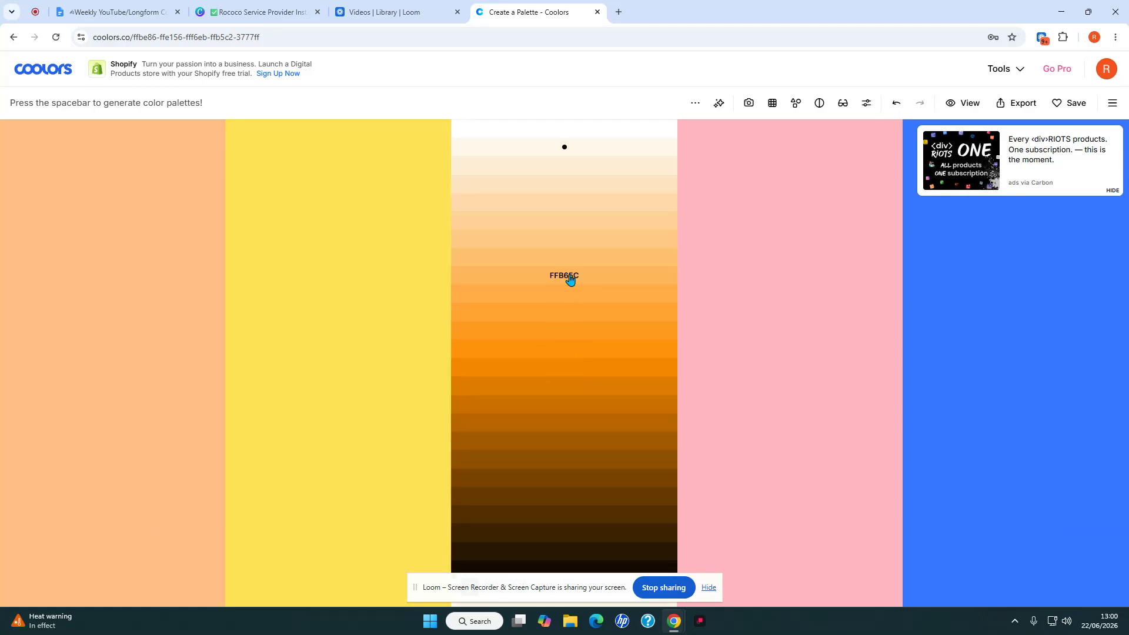
click(577, 185)
click(563, 381)
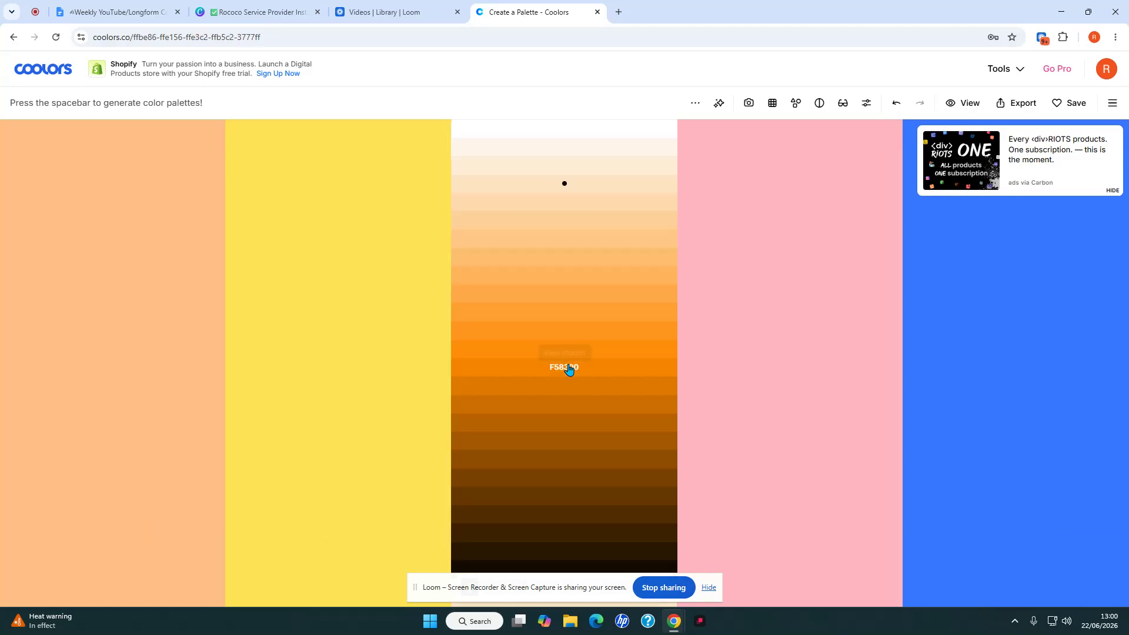
click(573, 154)
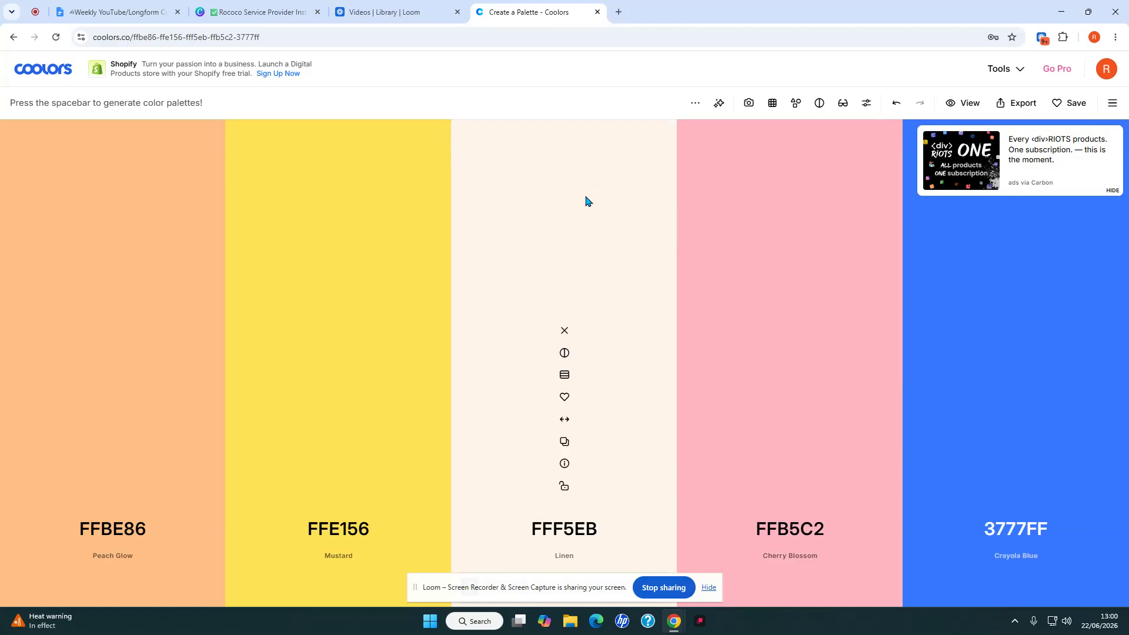
click(563, 488)
Generate another palette, change its Pine Blue colour to the pale shade D4EDE7, and lock it
key(space)
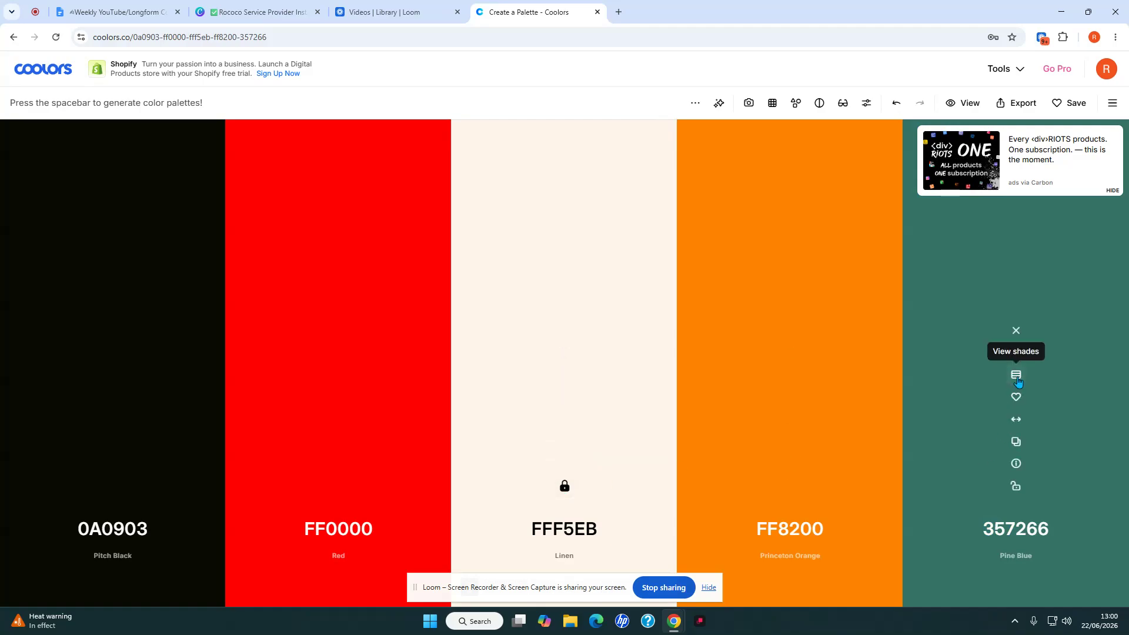
click(1017, 376)
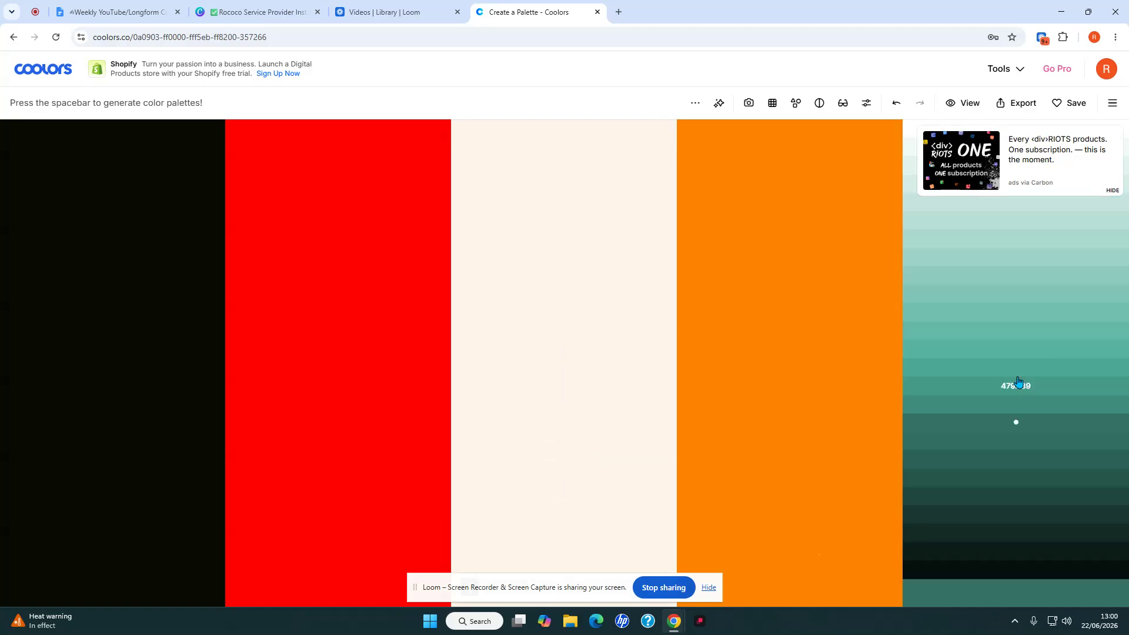
click(912, 154)
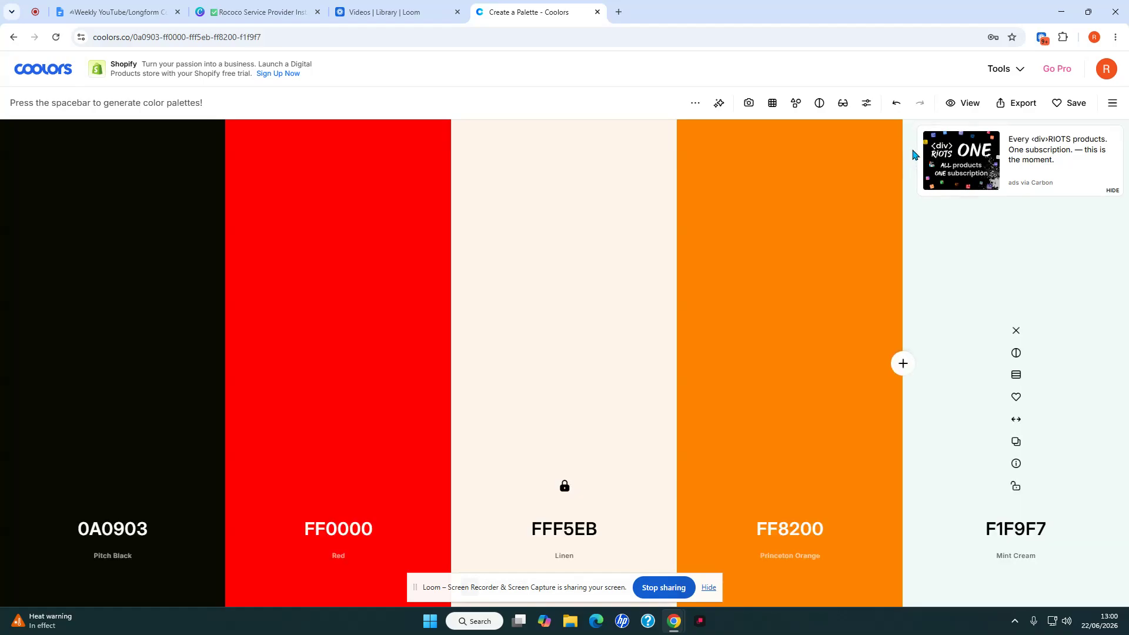
click(1024, 375)
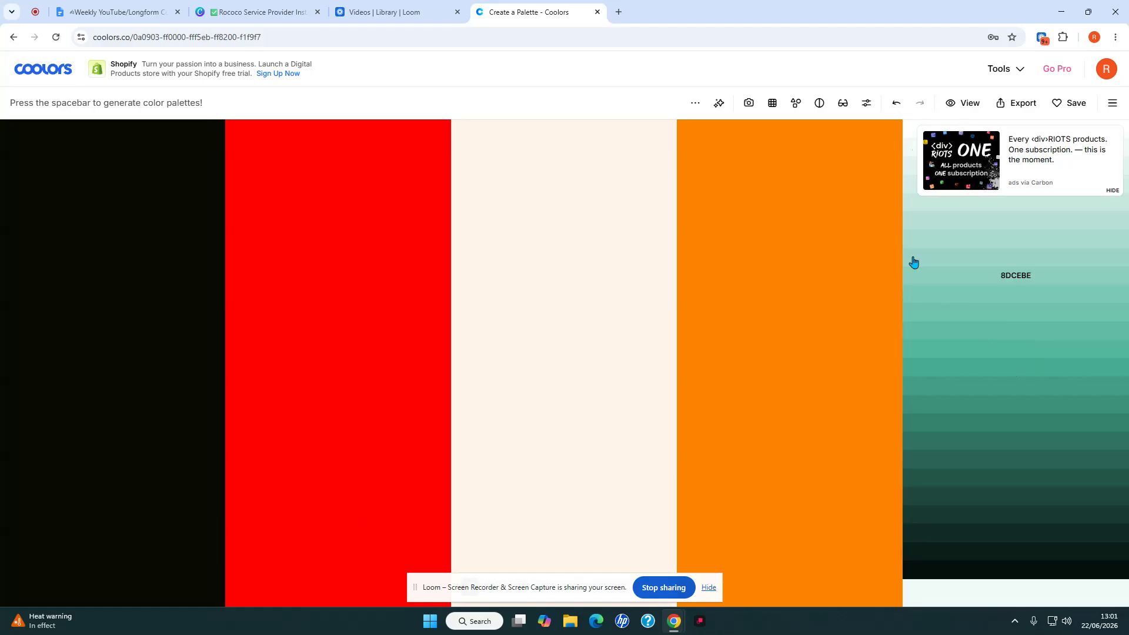
click(912, 172)
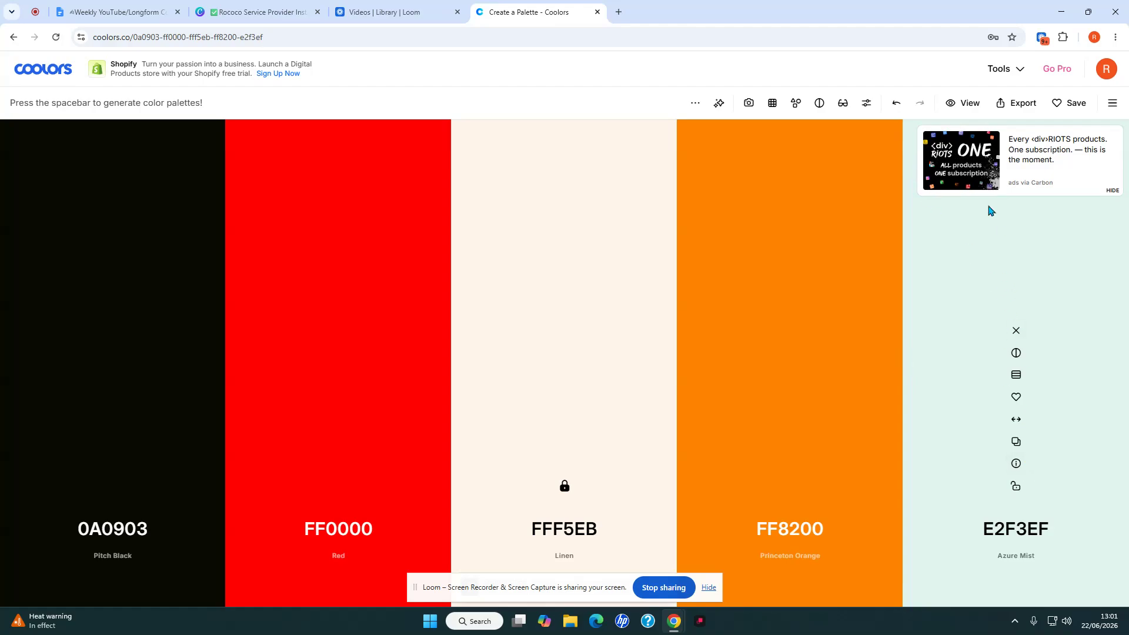
click(1017, 375)
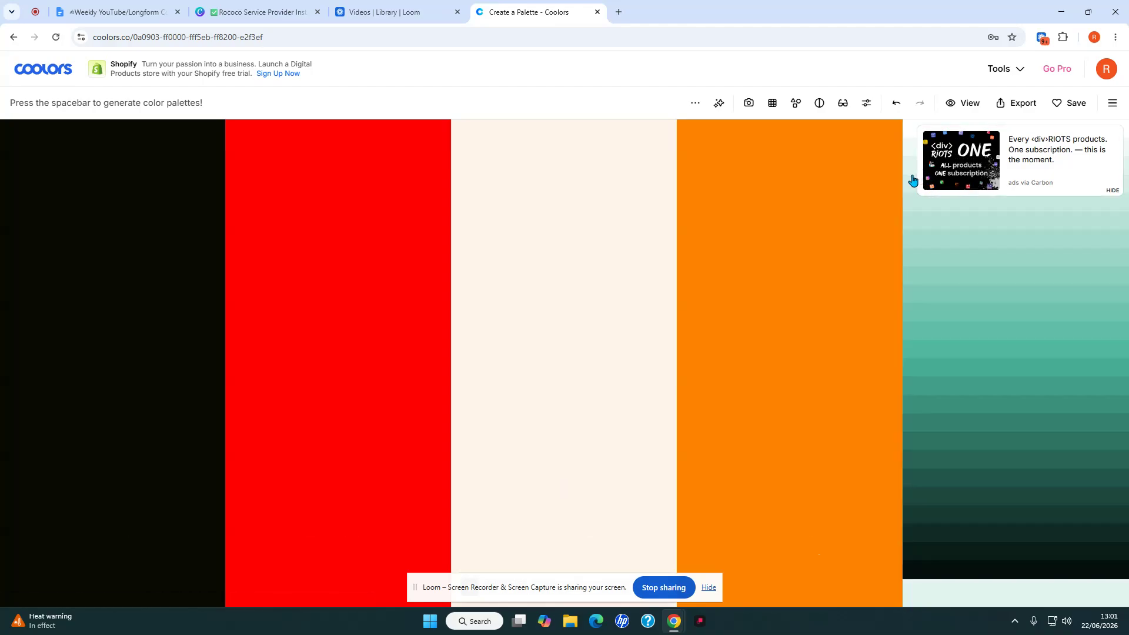
click(912, 183)
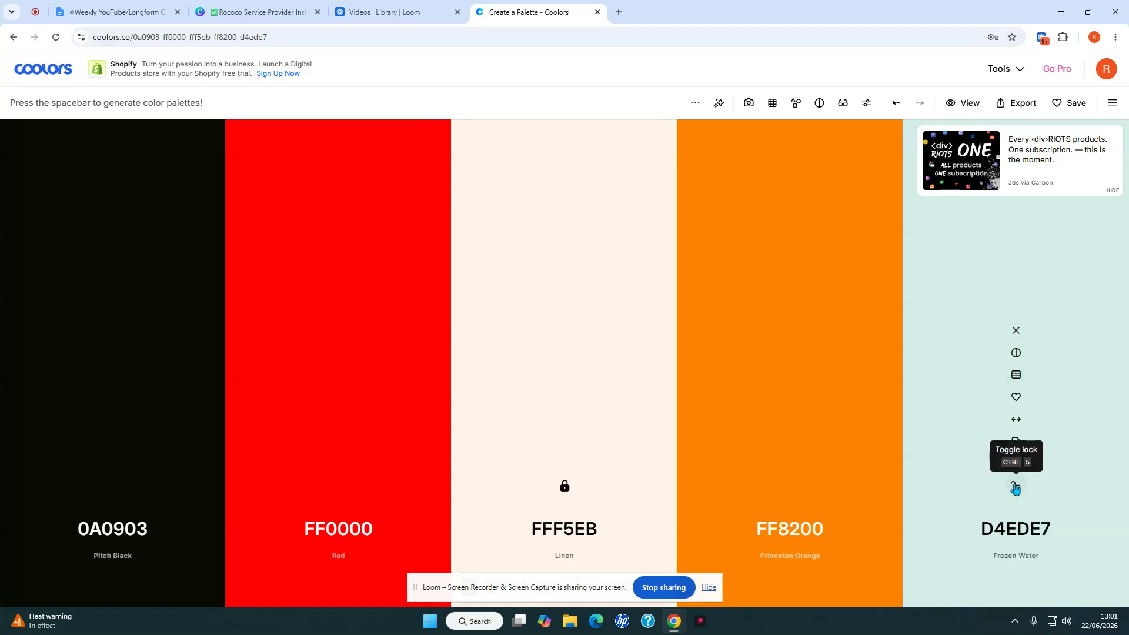
click(1014, 486)
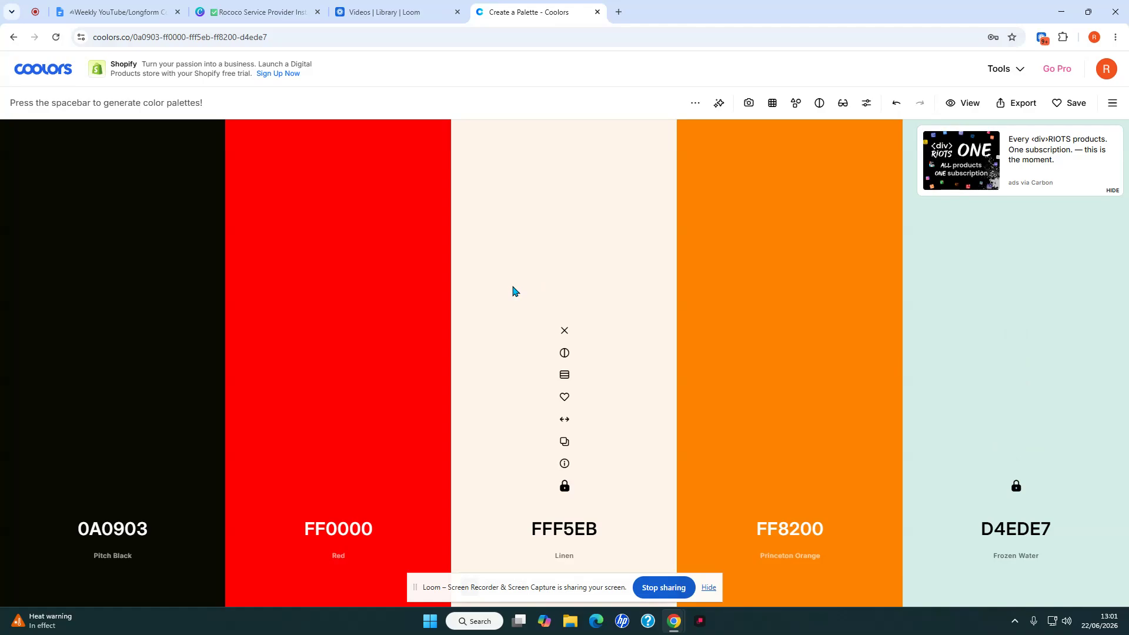
Regenerate the unlocked colours repeatedly until the palette offers 5C5346, 8C6057 and 6DA34D beside the locked shades
key(space)
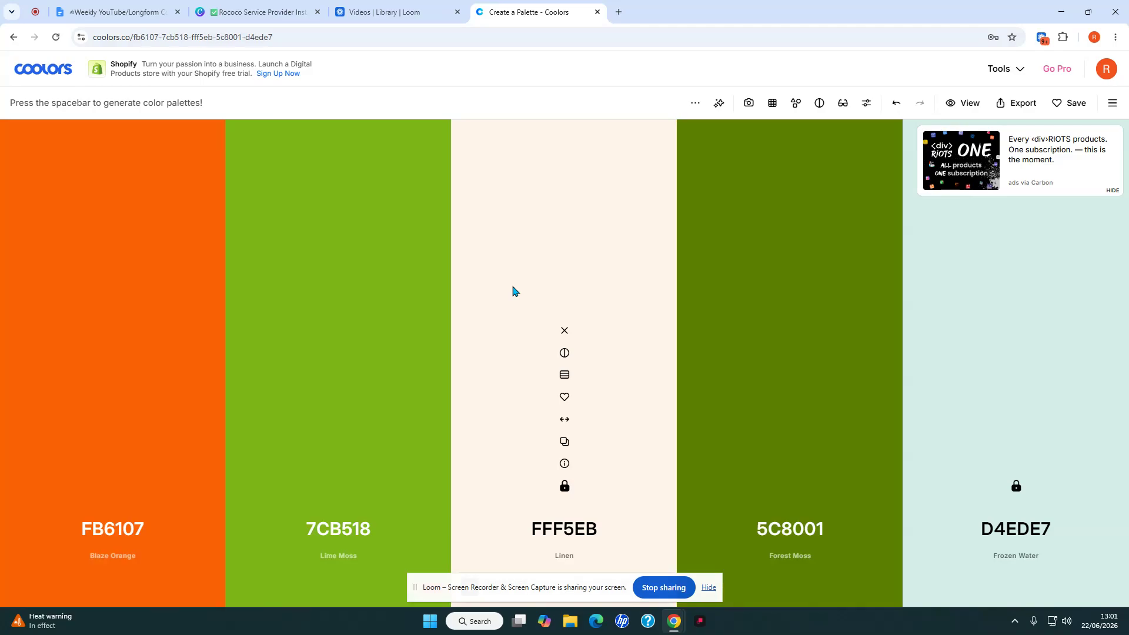
key(space)
key(space)
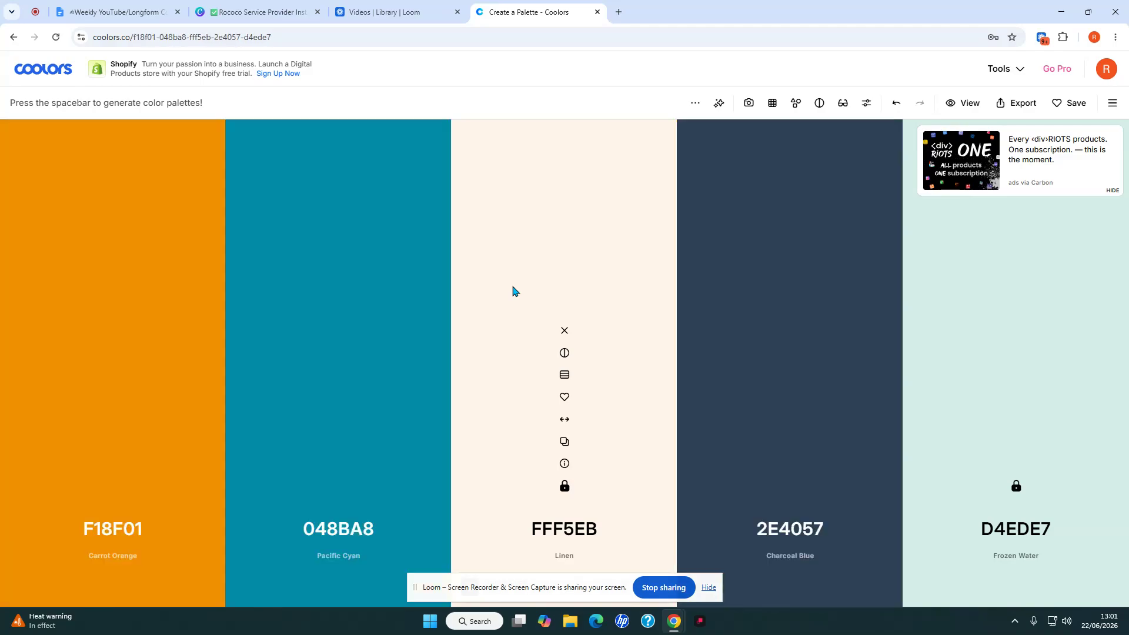
key(space)
key(space)
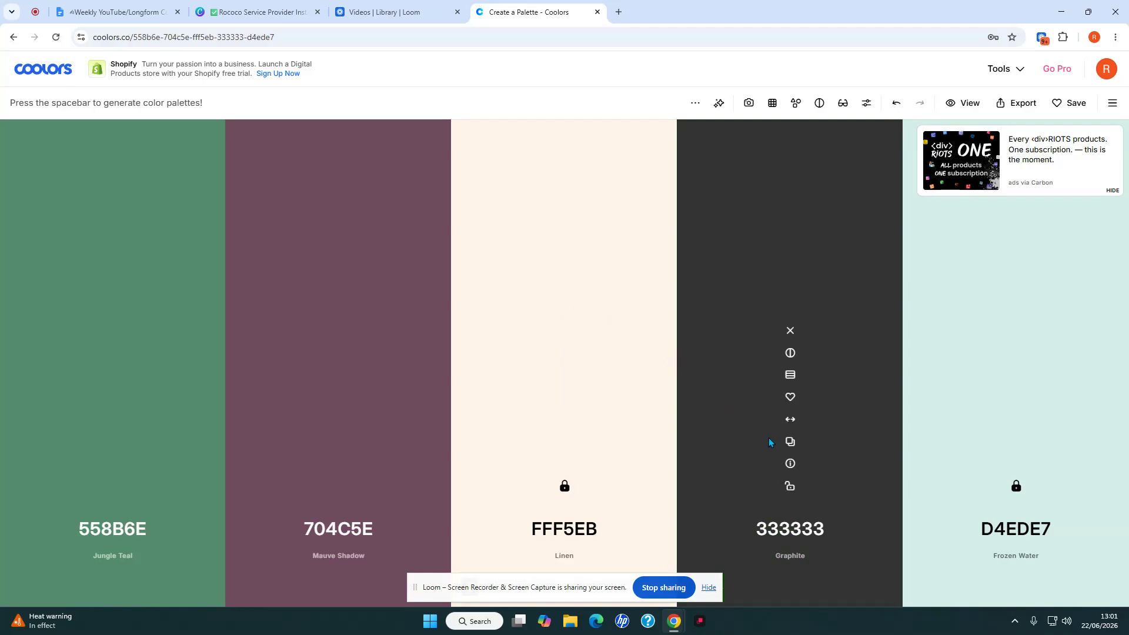
key(space)
key(space)
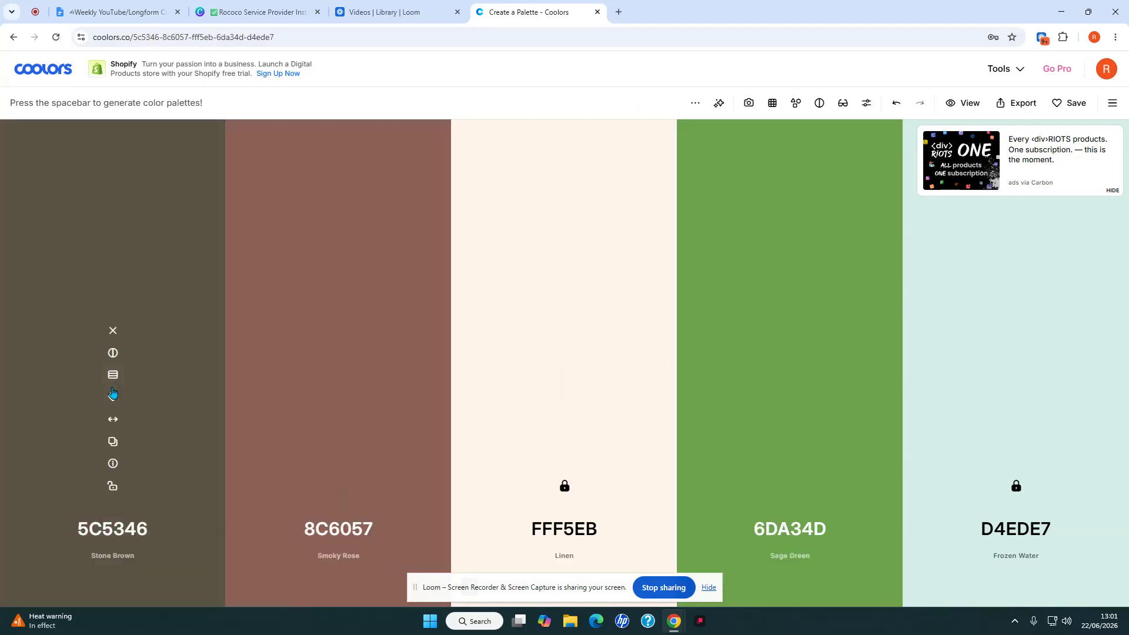
Change the Stone Brown colour to the lighter shade CBC3B9 and lock it
click(112, 374)
click(109, 209)
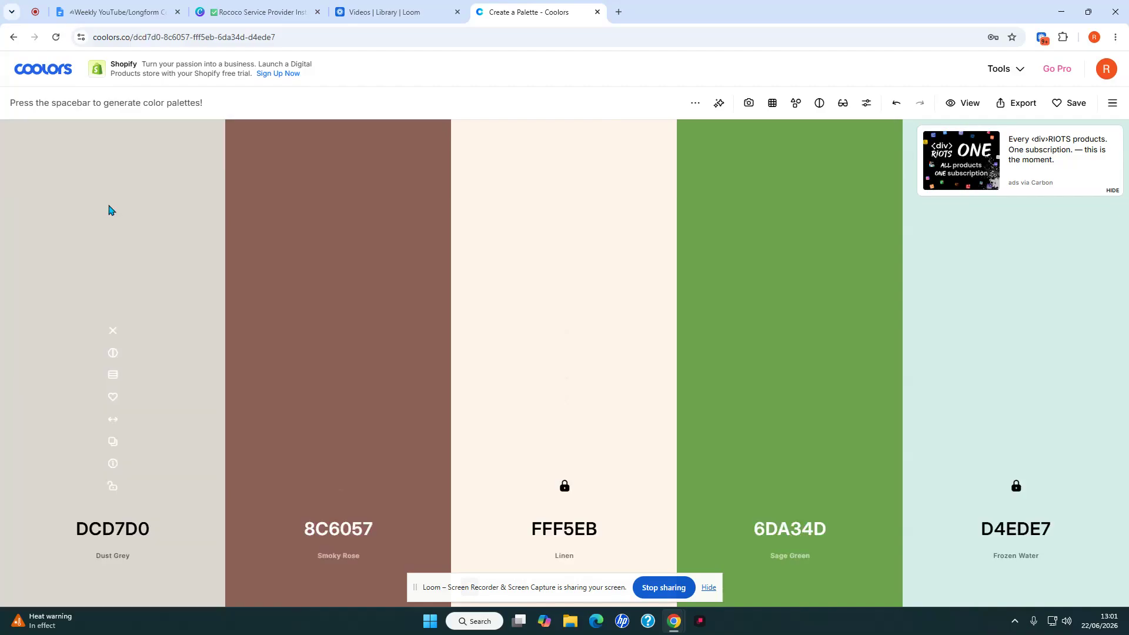
click(110, 374)
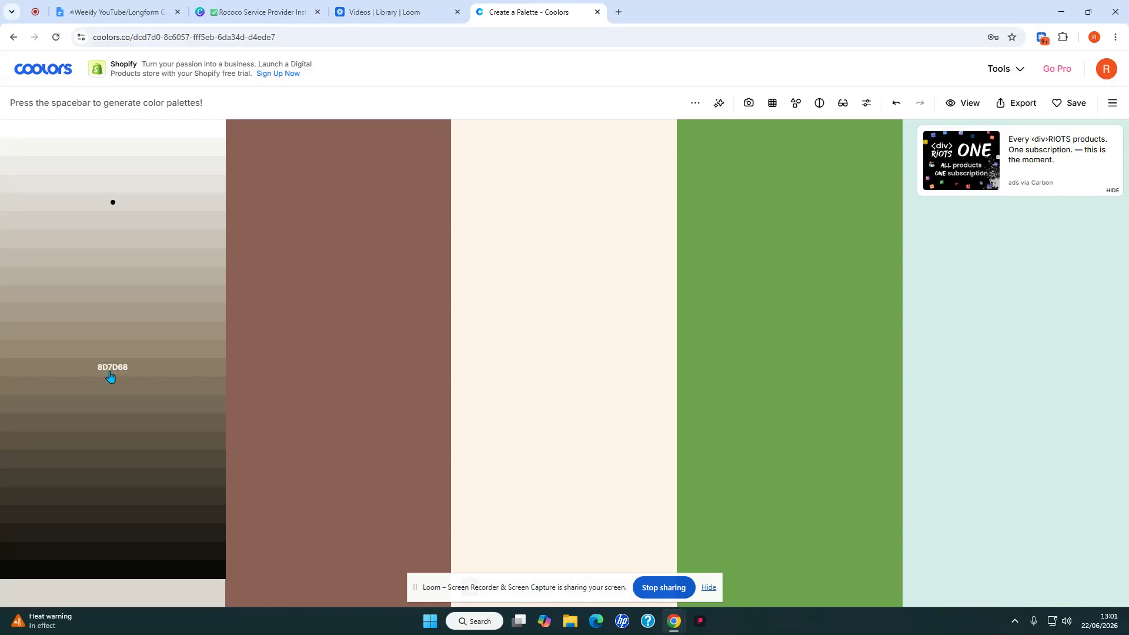
click(104, 241)
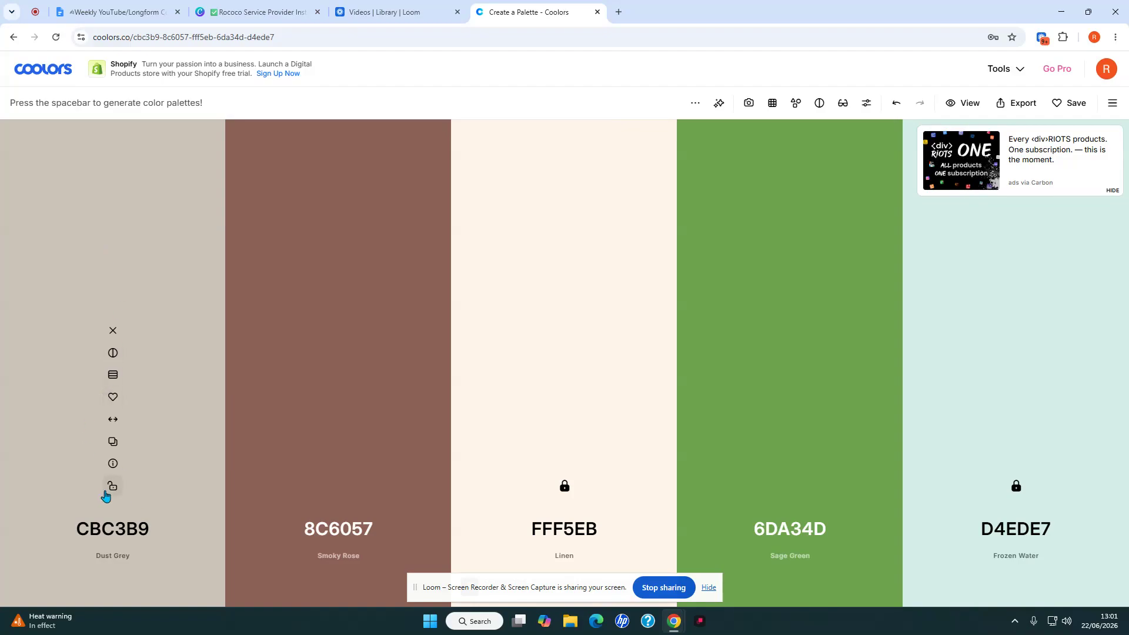
click(113, 485)
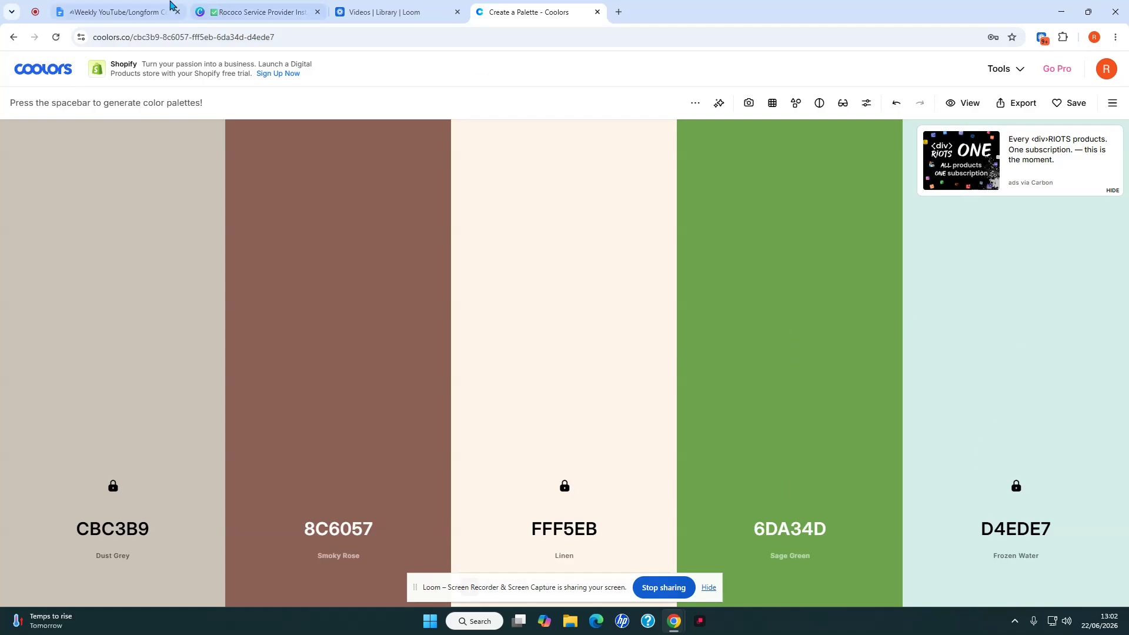
Switch to the Rococo design in Canva and compare the colour swatches on page 1 with the overview of all pages
click(250, 16)
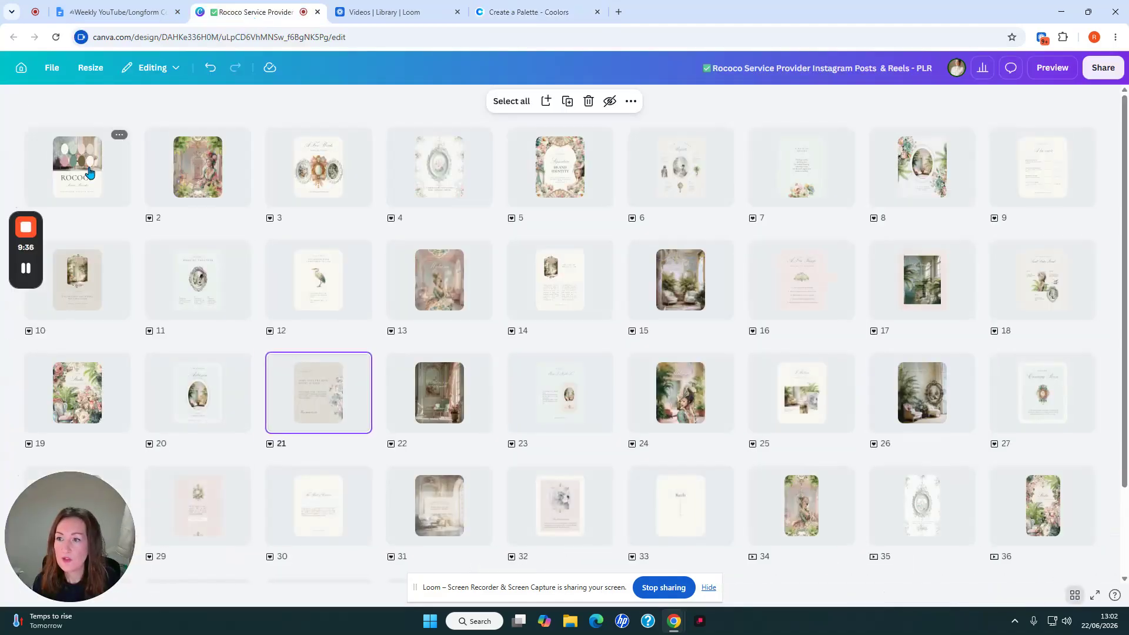
click(89, 172)
double_click(89, 172)
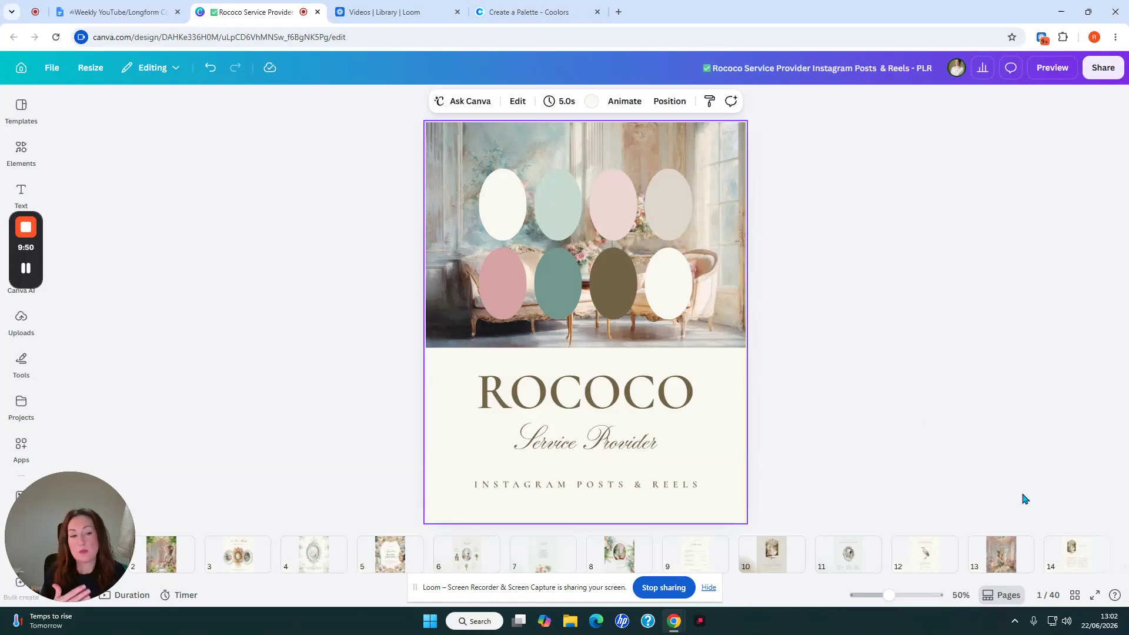
click(1075, 597)
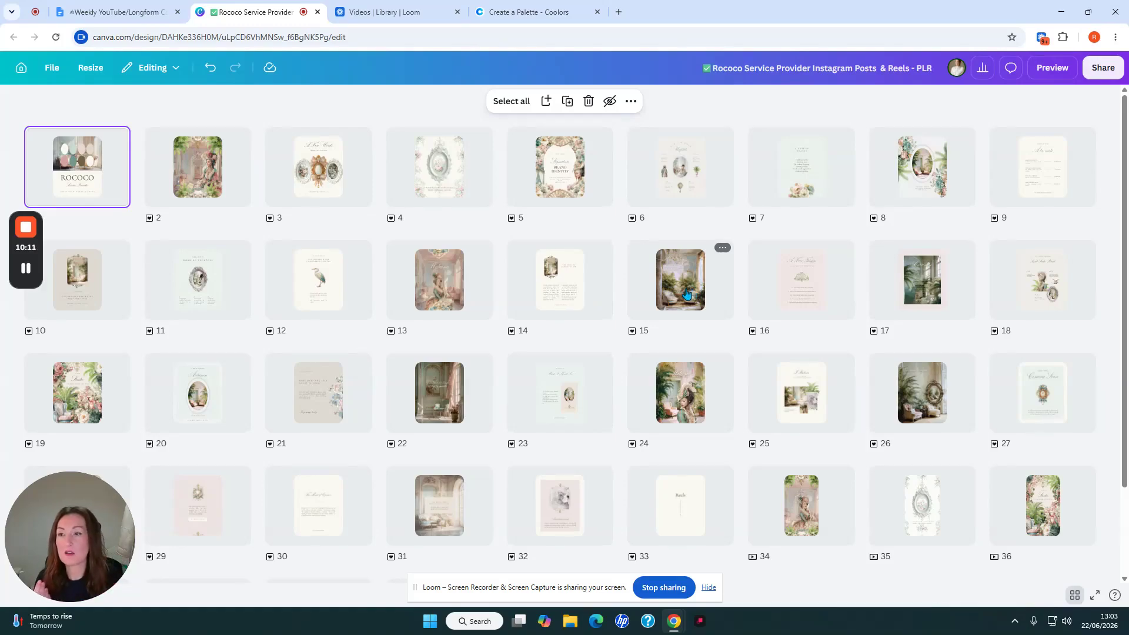
double_click(84, 172)
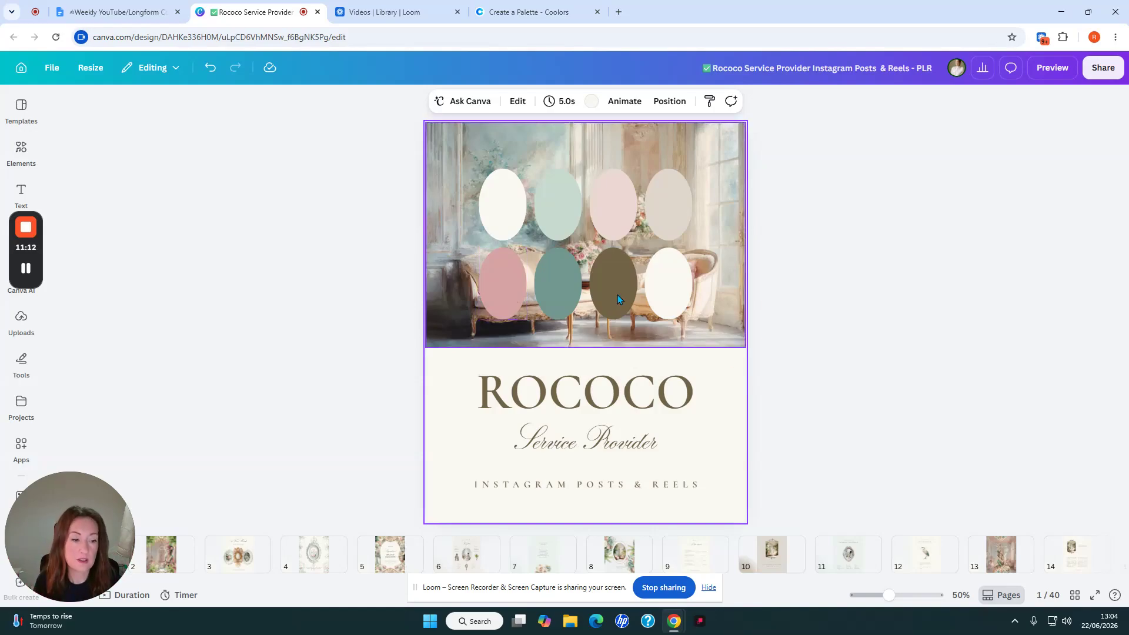
click(1078, 597)
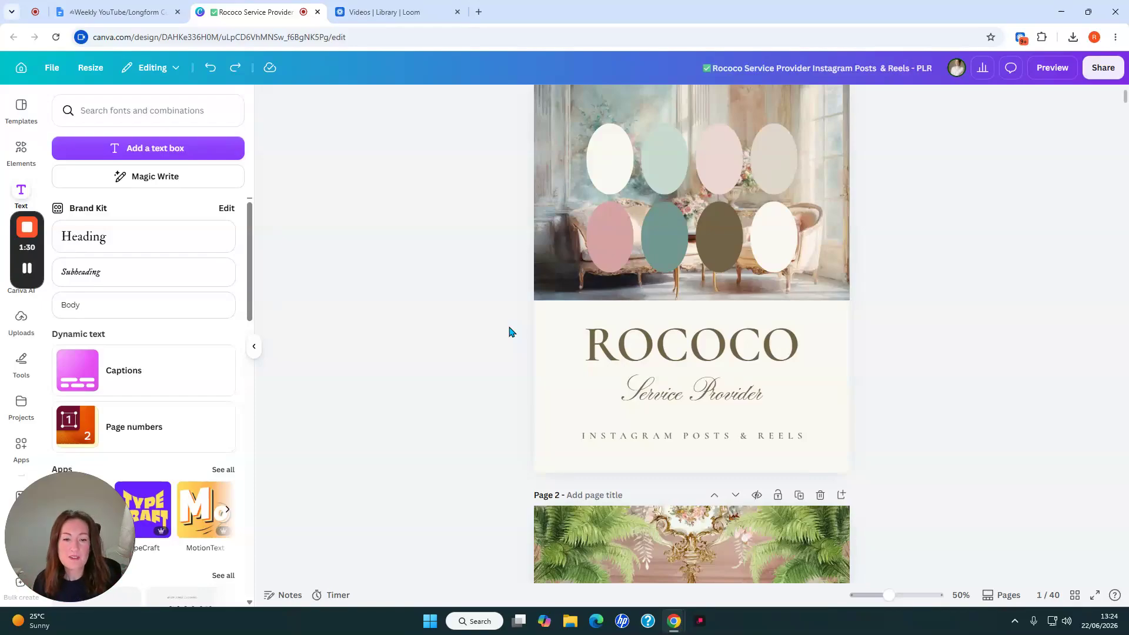
Check the fonts of the "ROCOCO" title and the "Instagram Posts & Reels" line on page 1
click(645, 349)
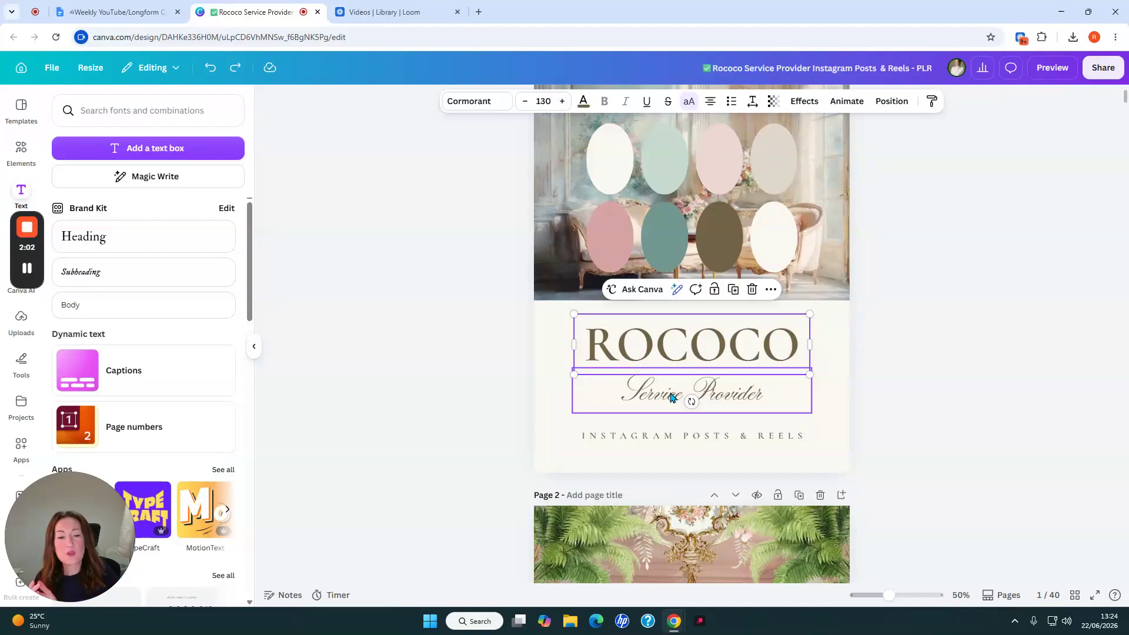
click(715, 441)
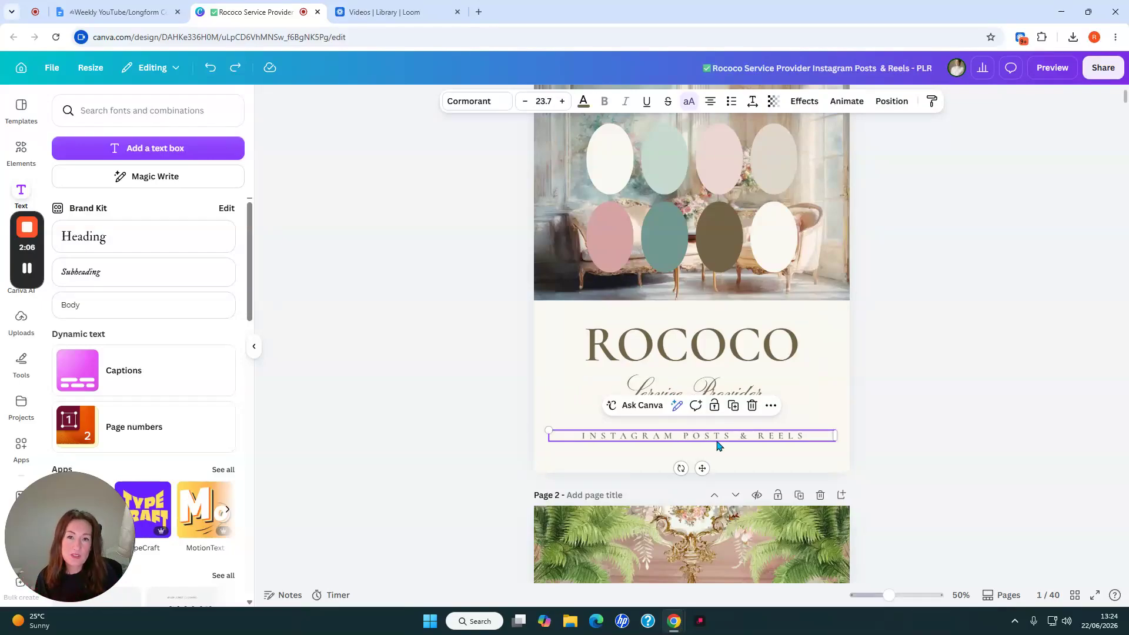
click(717, 346)
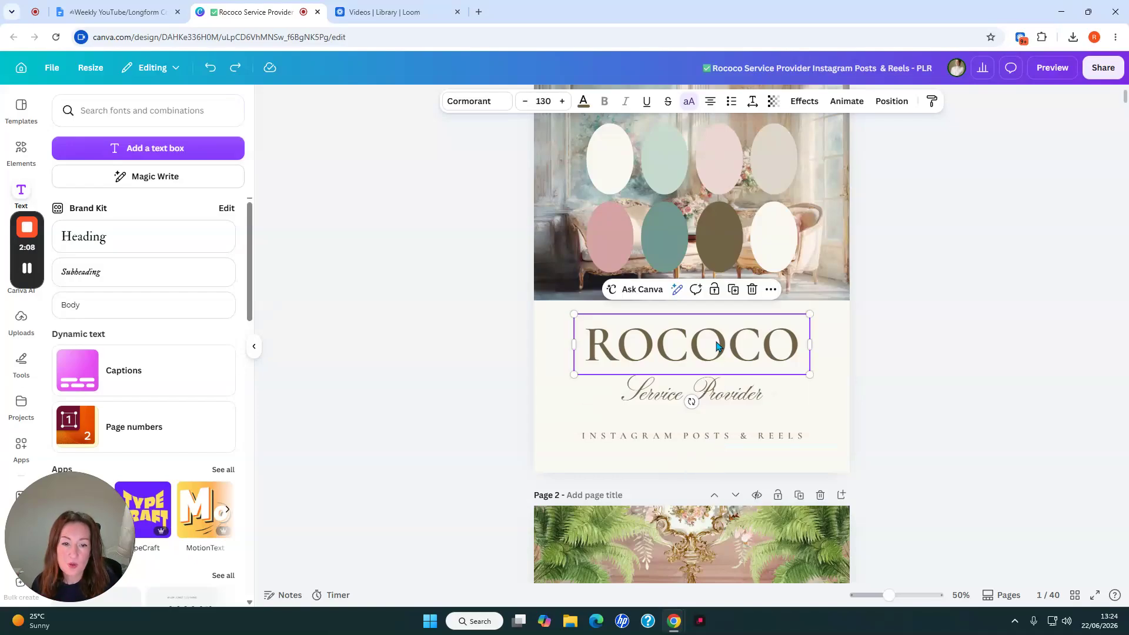
Look through the typography on pages 2 to 6, checking the font of the quote on page 4
scroll(878, 467, down, 10)
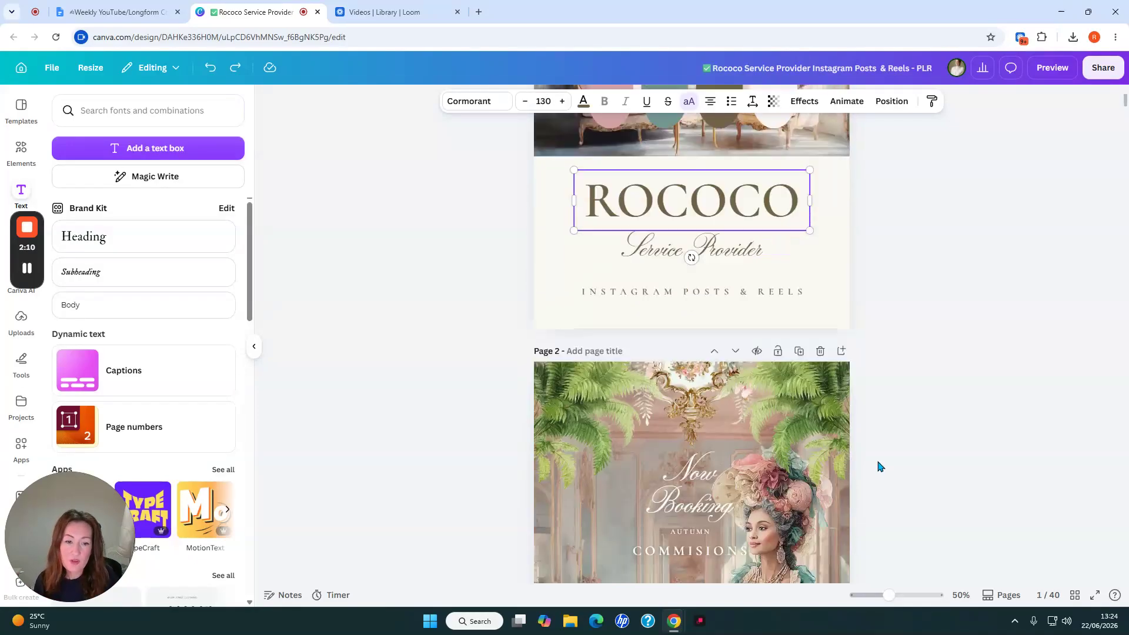
scroll(878, 468, down, 10)
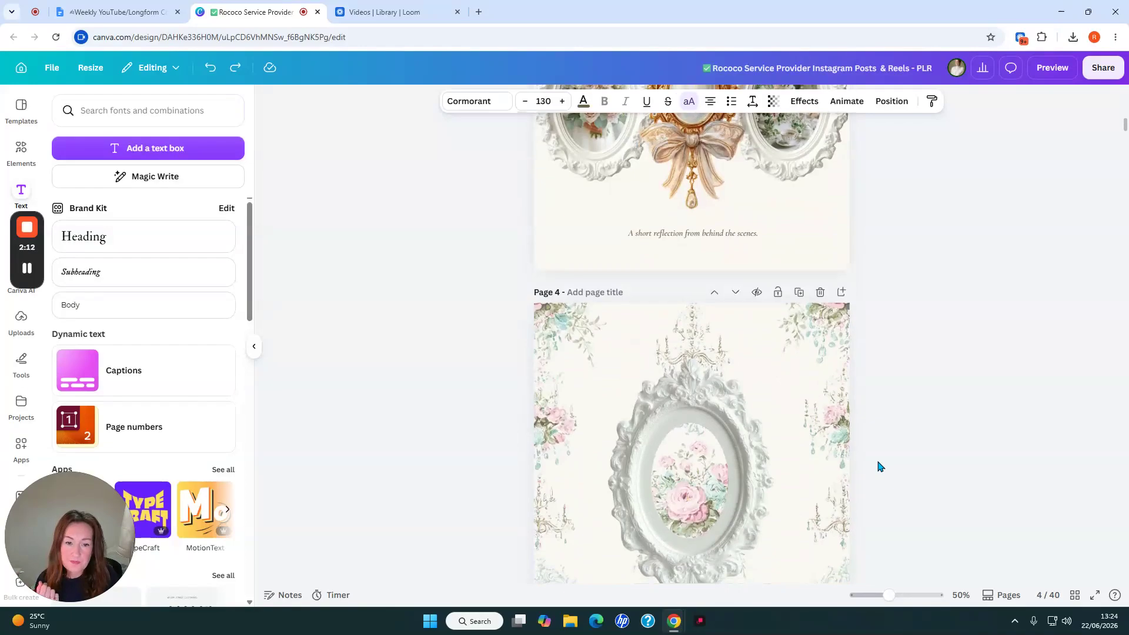
click(709, 348)
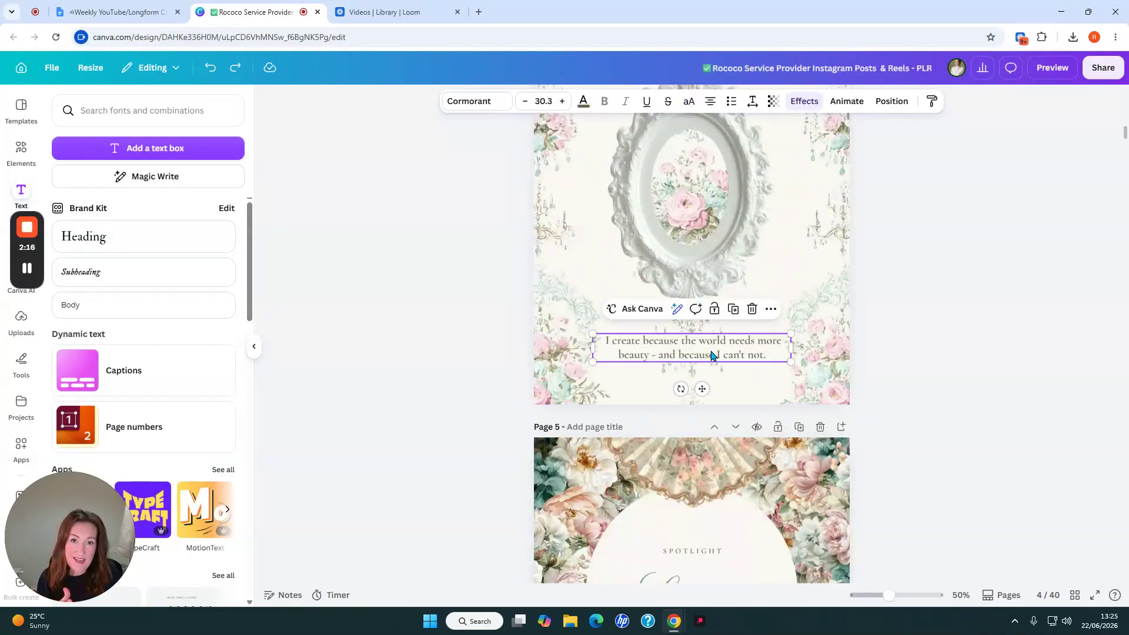
scroll(712, 354, down, 6)
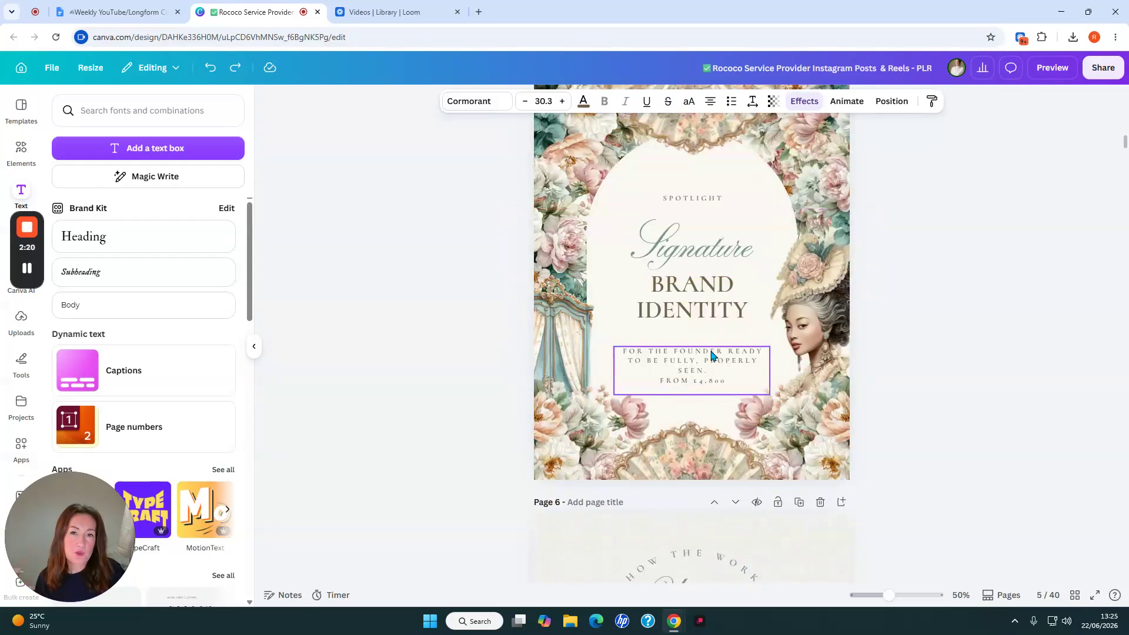
scroll(712, 355, down, 4)
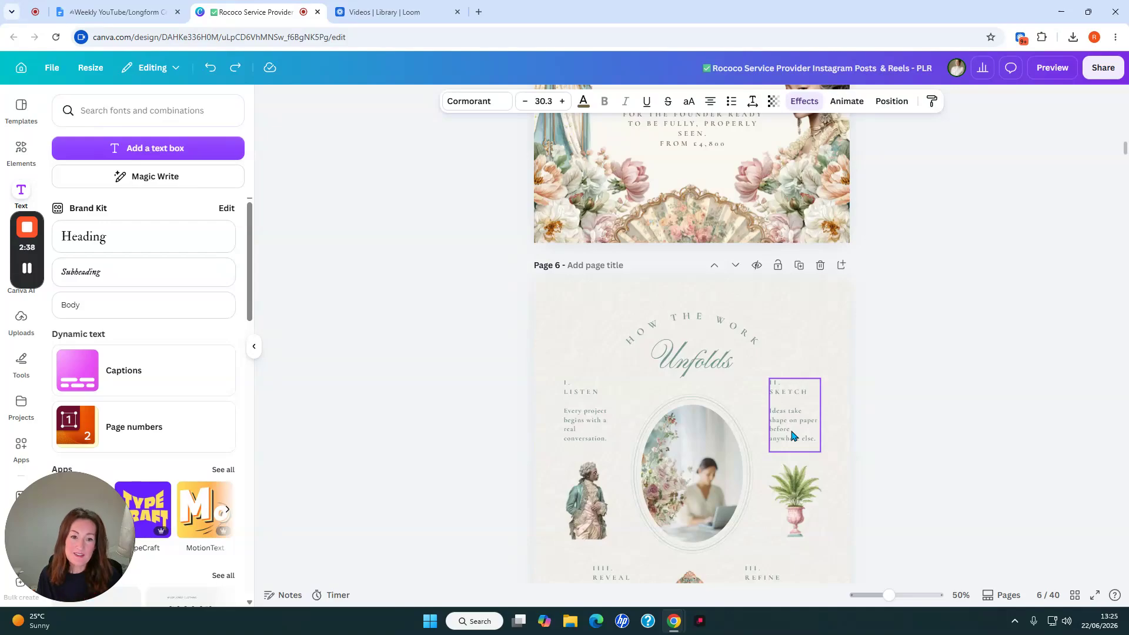
Compare the fonts of the "A NOTE OF THANKS" heading and the thank-you message on page 7
scroll(792, 435, up, 2)
scroll(792, 436, down, 10)
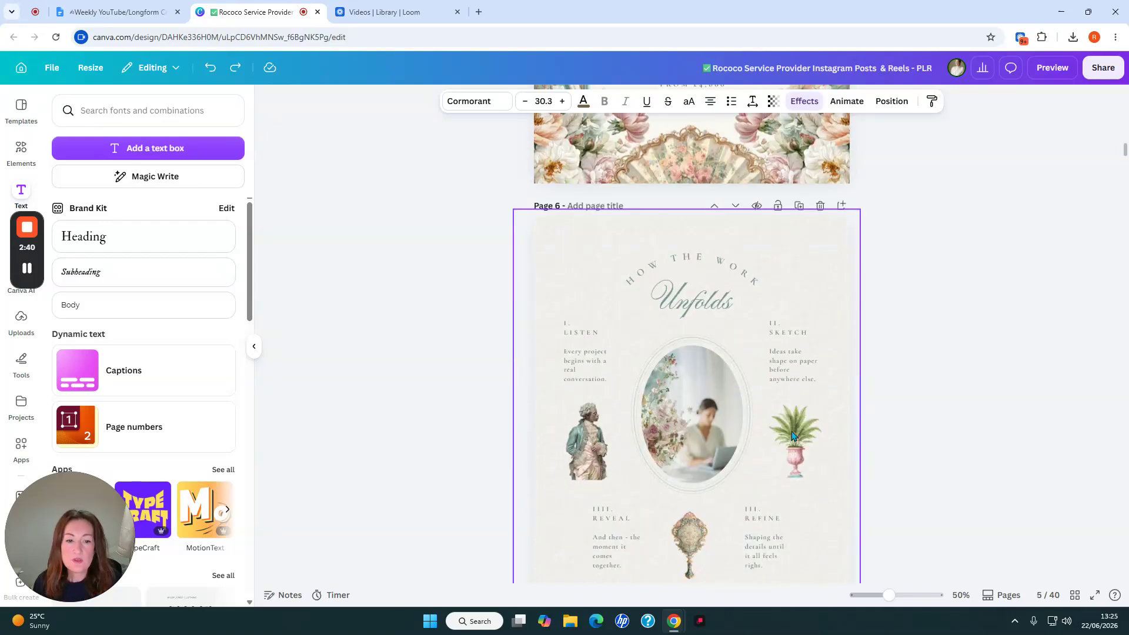
scroll(791, 436, down, 2)
click(723, 340)
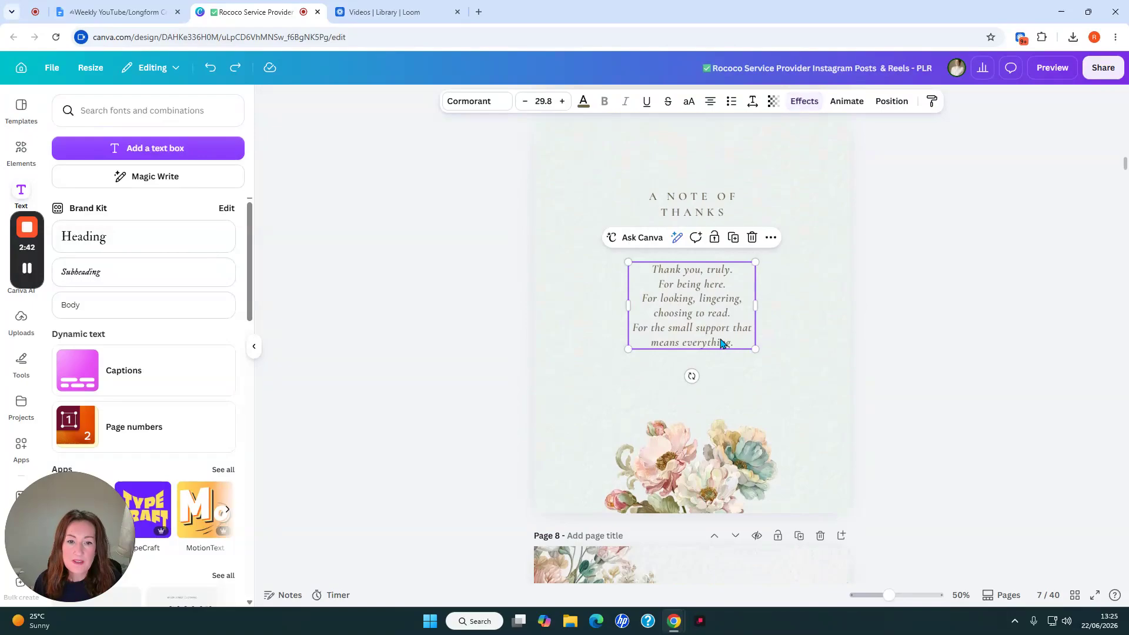
click(696, 204)
click(705, 300)
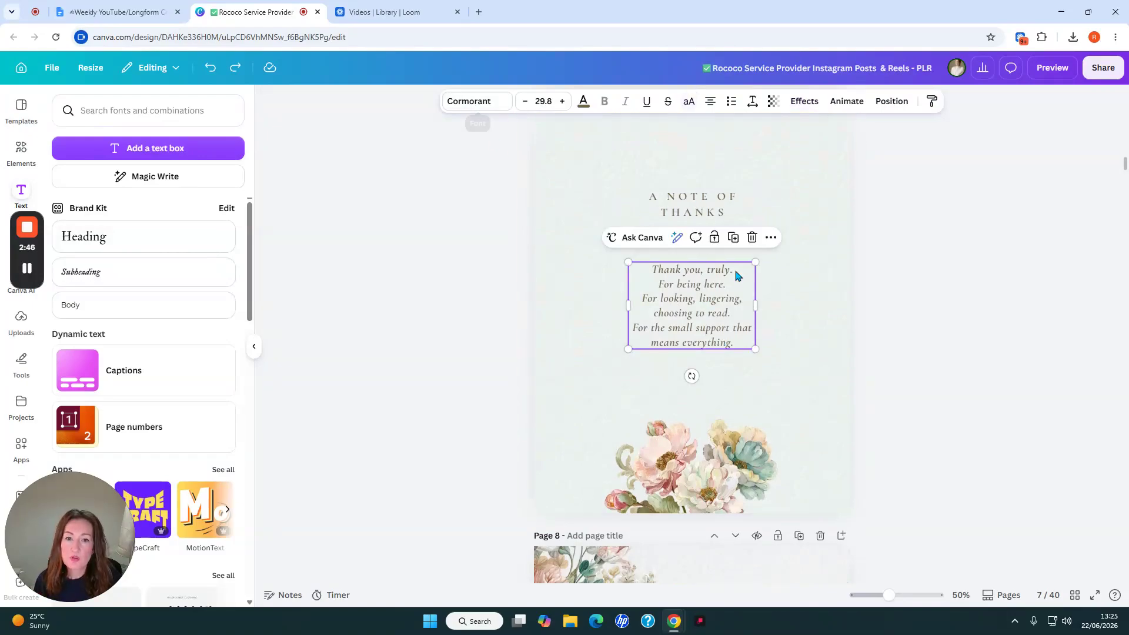
click(793, 281)
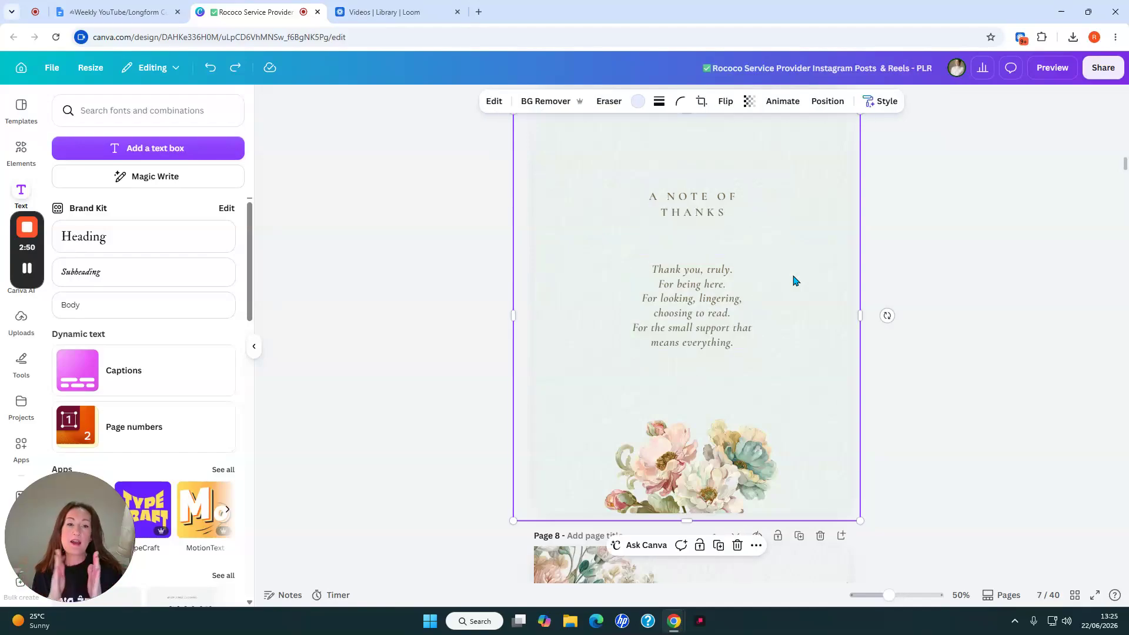
click(695, 203)
click(698, 296)
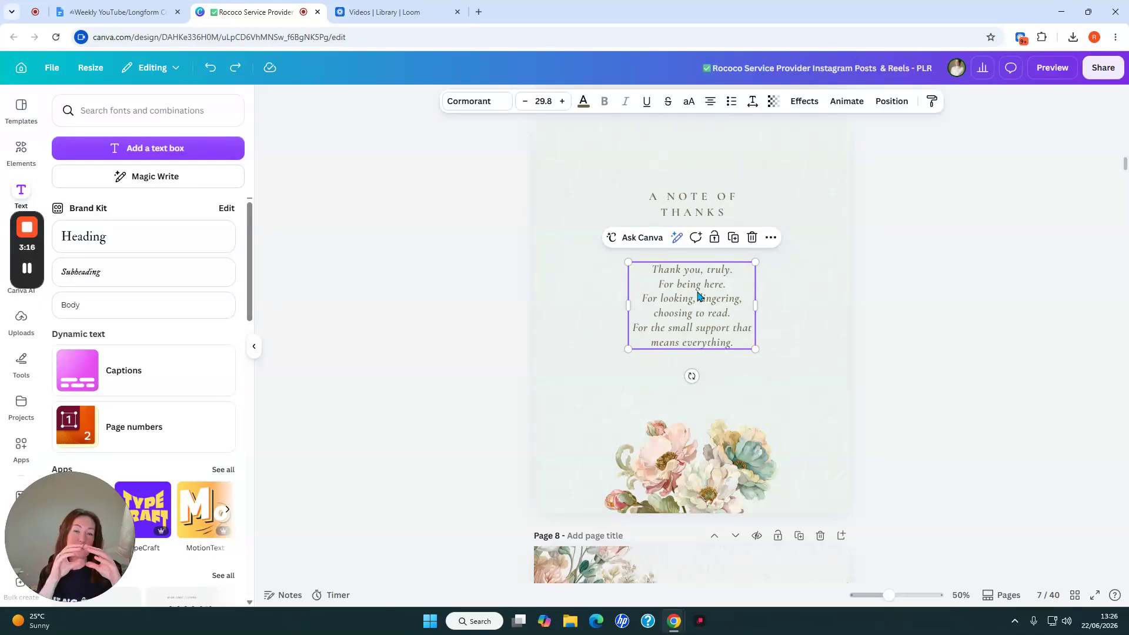
click(727, 210)
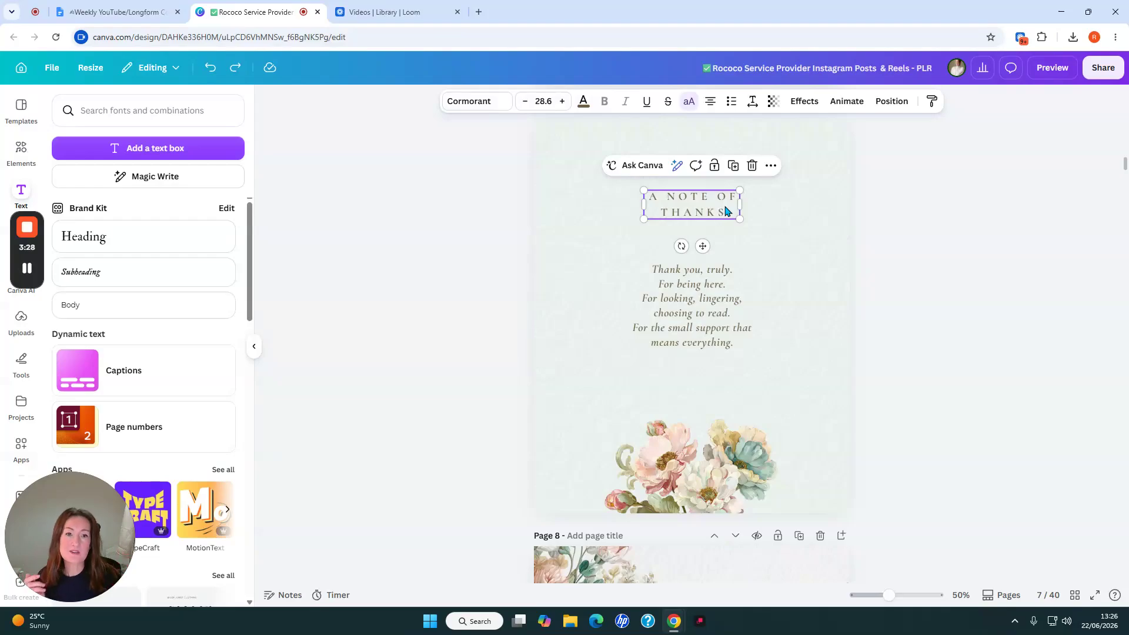
Return to page 1 and compare the fonts of the "ROCOCO" title, "Service Provider" and "Instagram Posts & Reels" lines
scroll(894, 217, up, 20)
scroll(894, 216, up, 20)
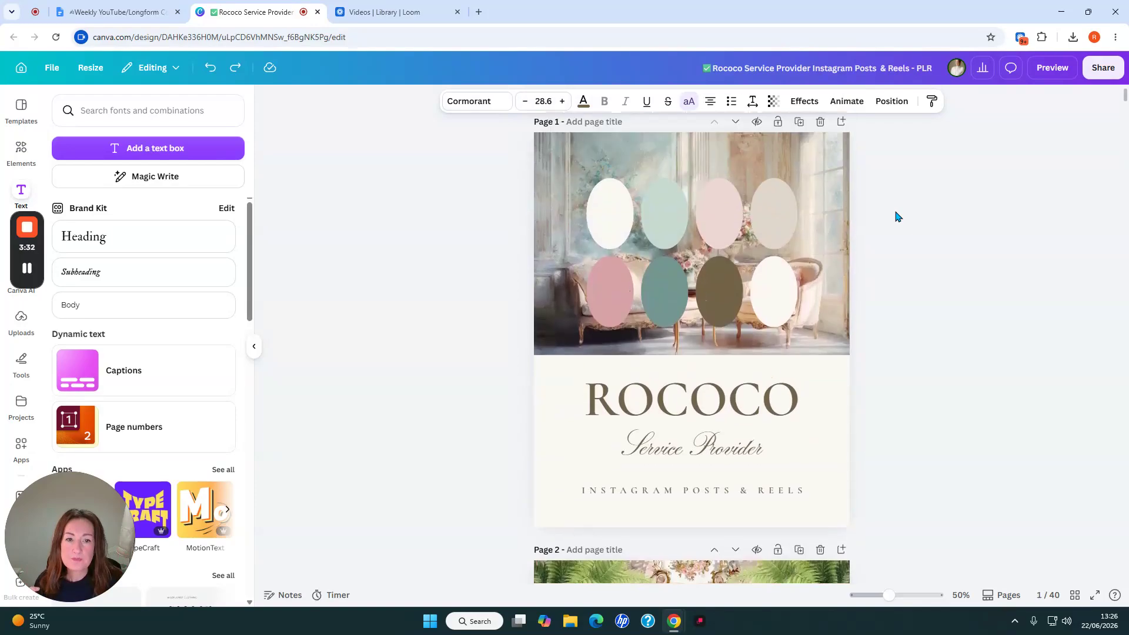
scroll(894, 216, down, 2)
click(725, 288)
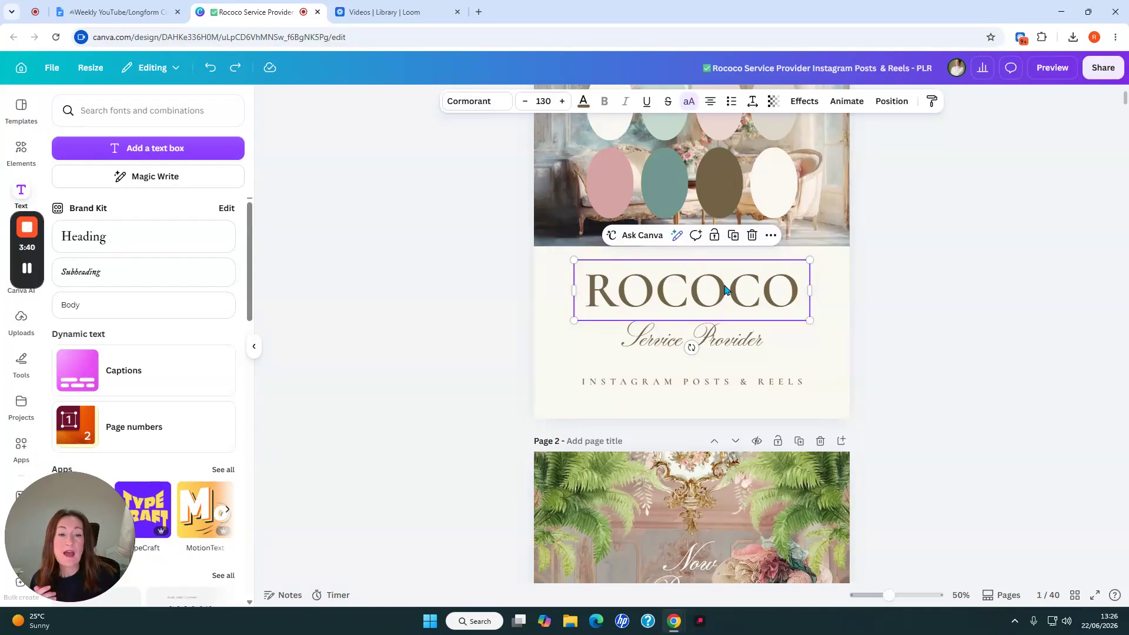
click(726, 338)
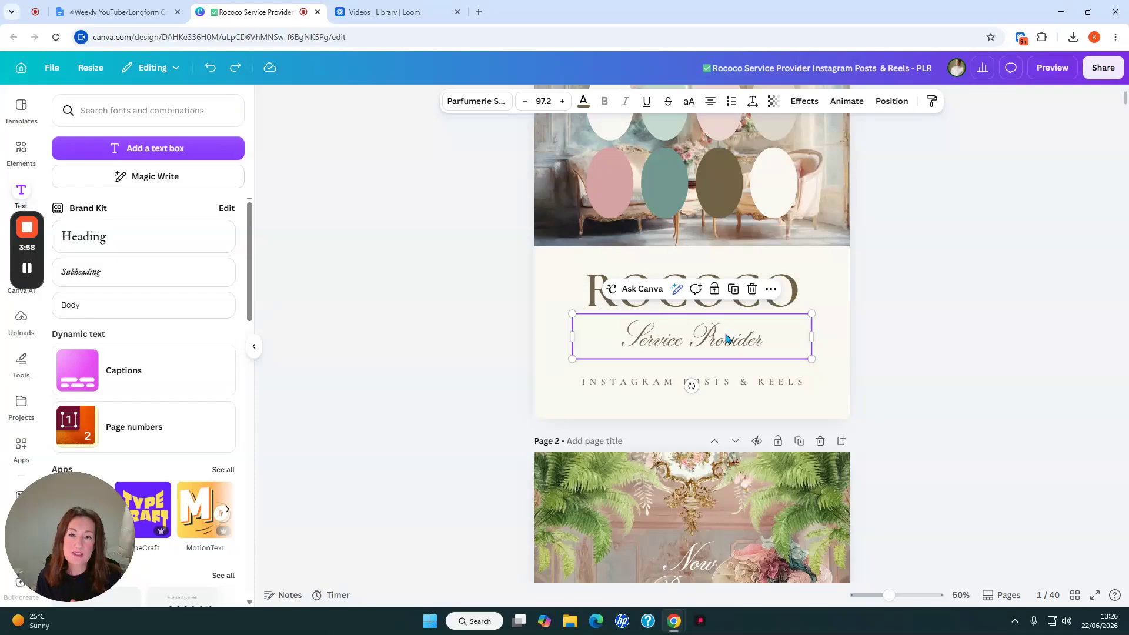
click(788, 303)
click(759, 384)
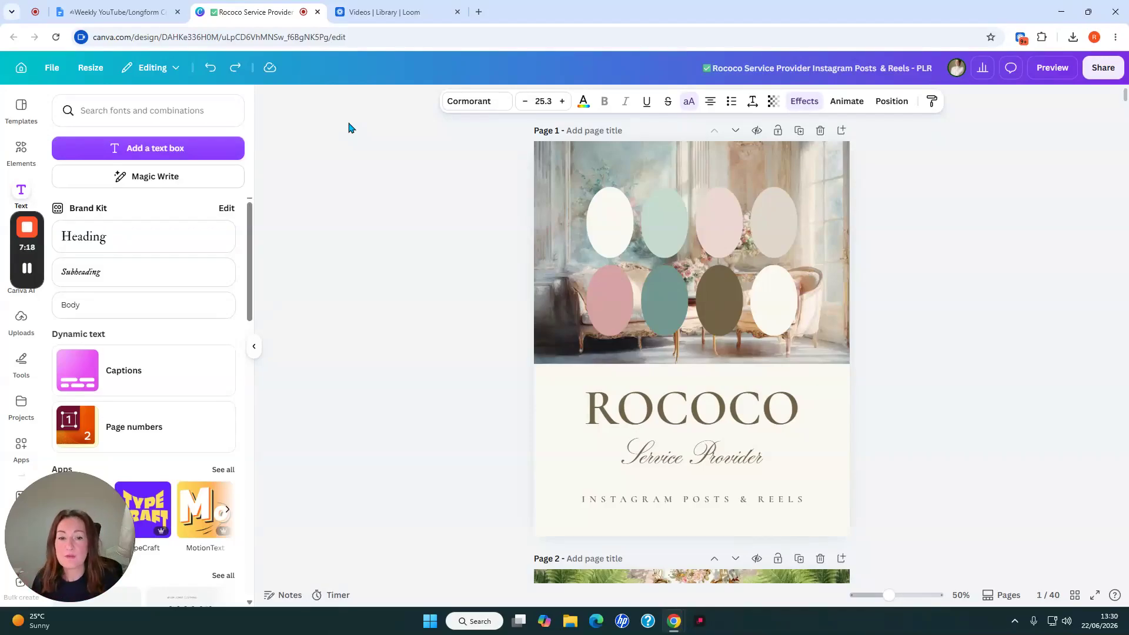
Try the font Noto Serif Display ExtraCondensed from the serif search results on the "ROCOCO" title
scroll(350, 127, down, 2)
click(653, 296)
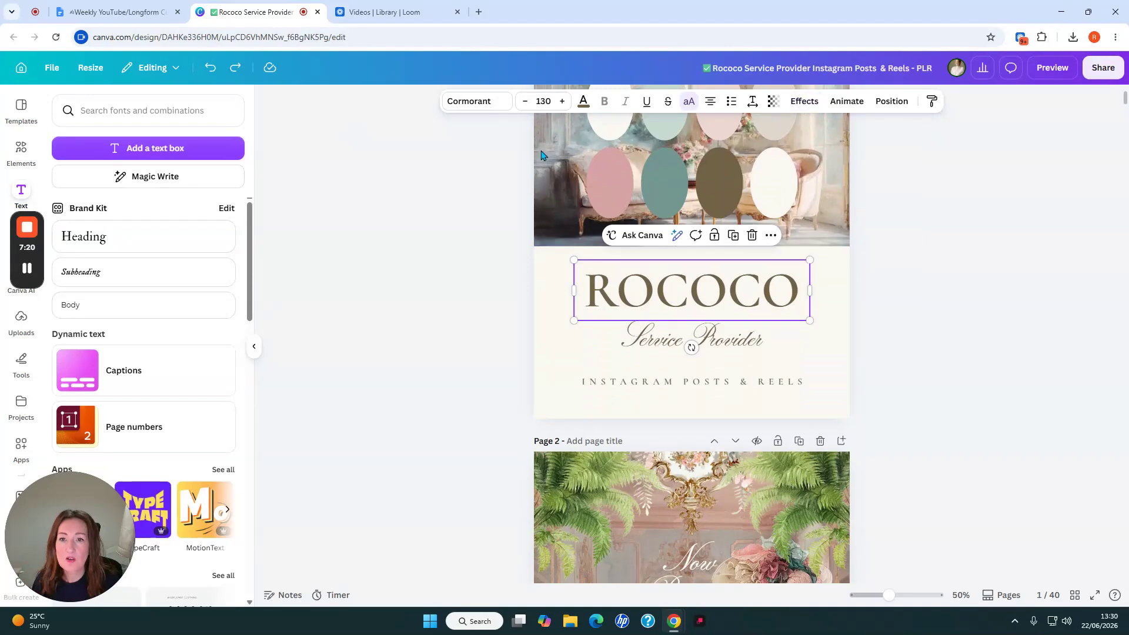
click(481, 103)
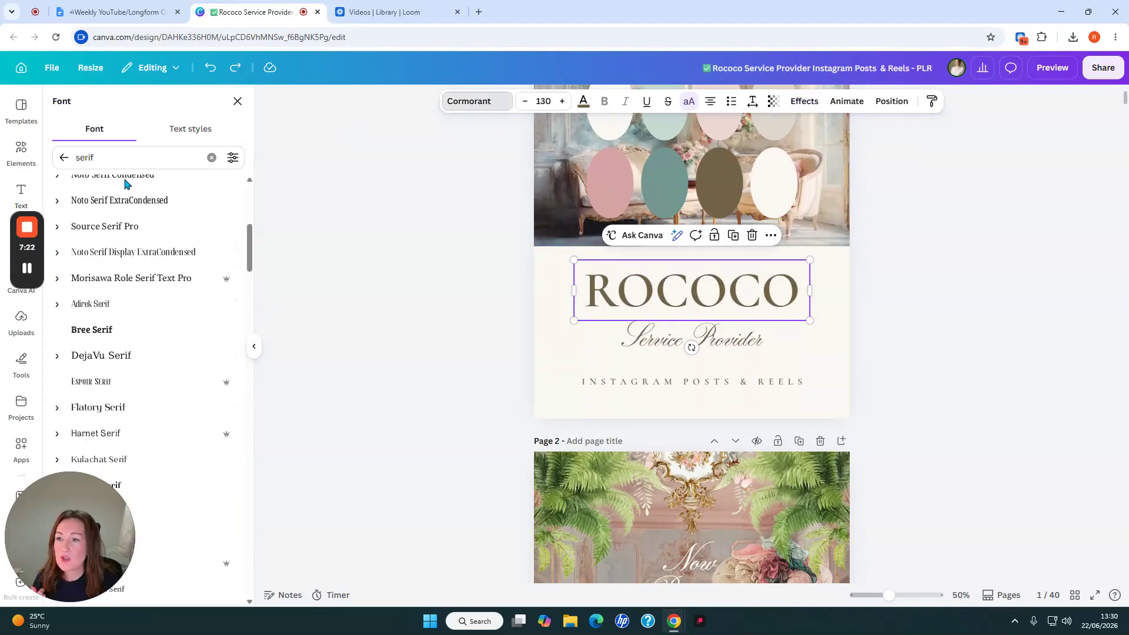
click(118, 163)
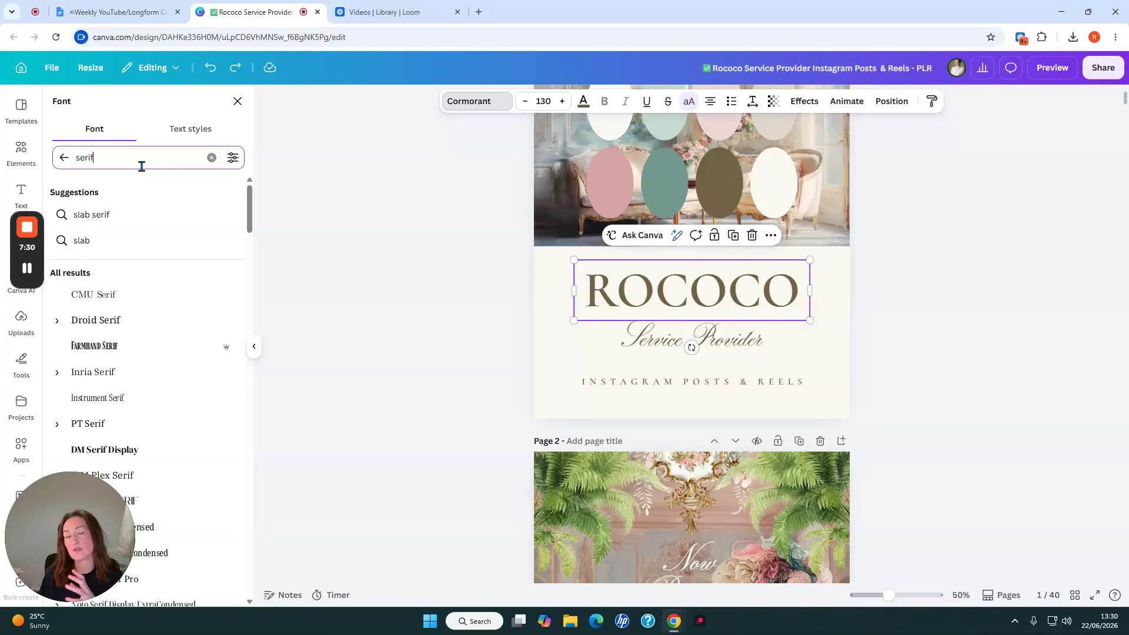
scroll(124, 259, down, 5)
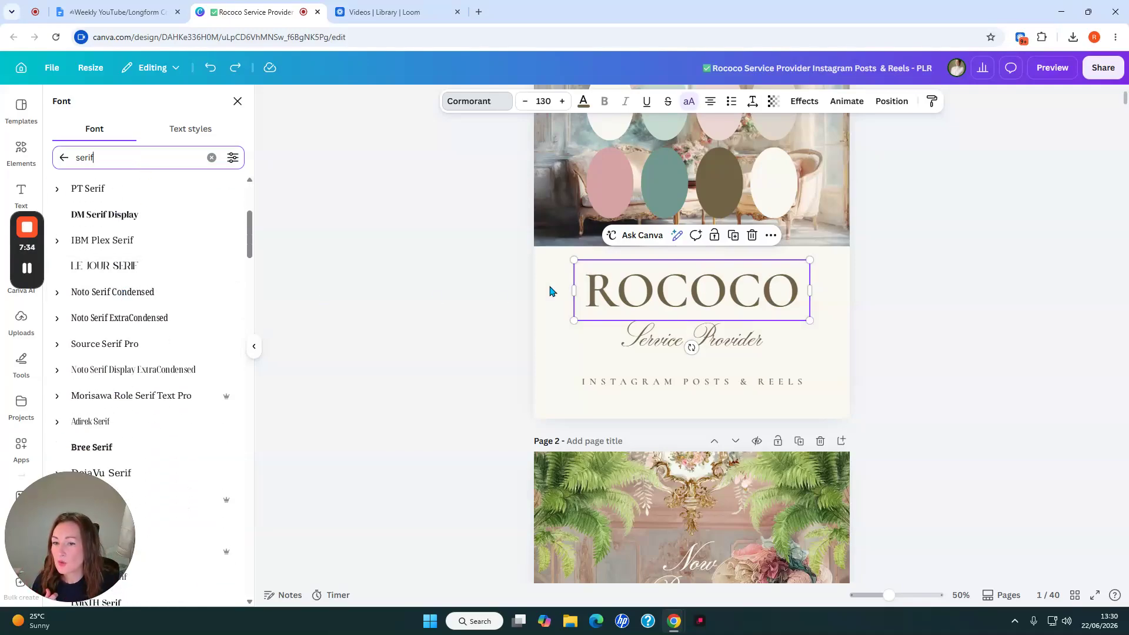
click(109, 370)
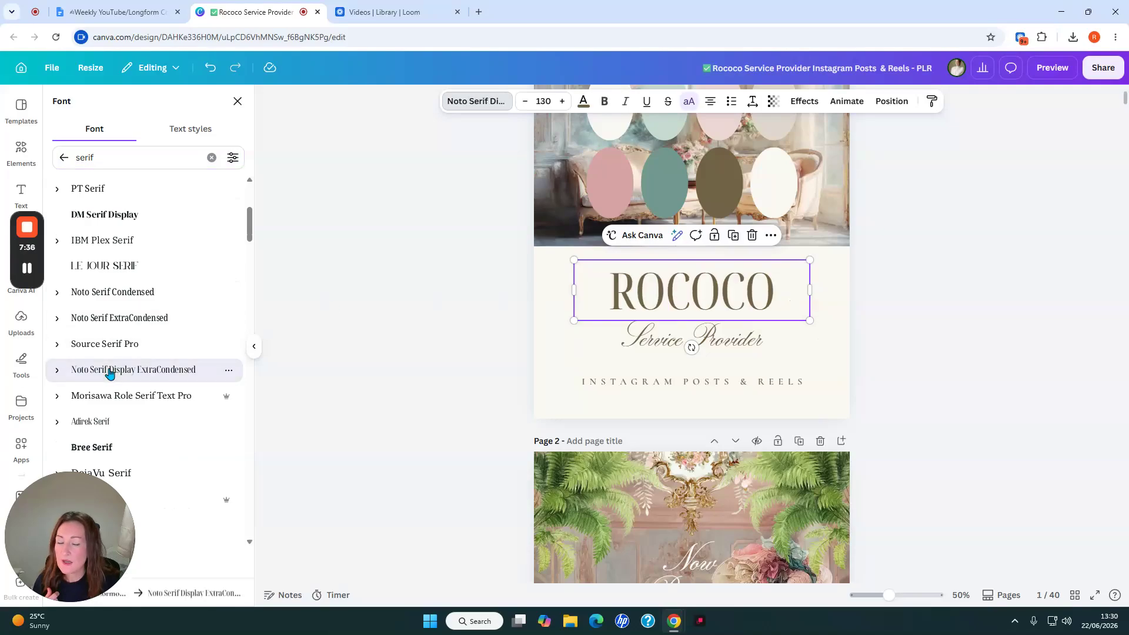
scroll(108, 371, down, 1)
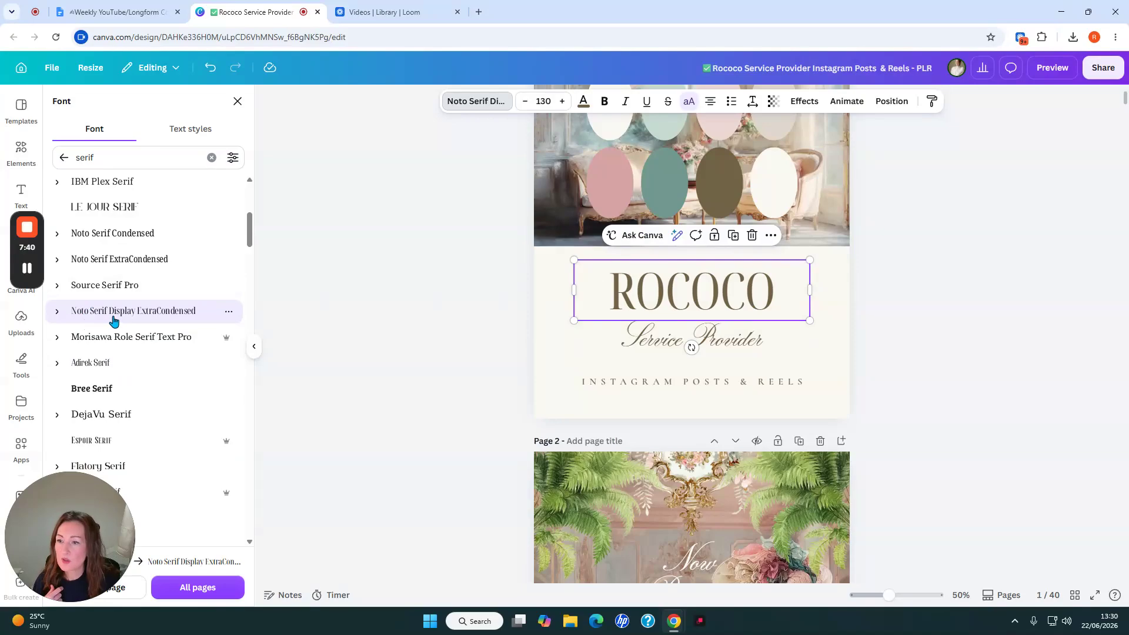
Try DejaVu Serif, Espoir Serif, Flatory Serif and Harnet Serif in turn on the "ROCOCO" title
scroll(115, 315, down, 2)
click(113, 302)
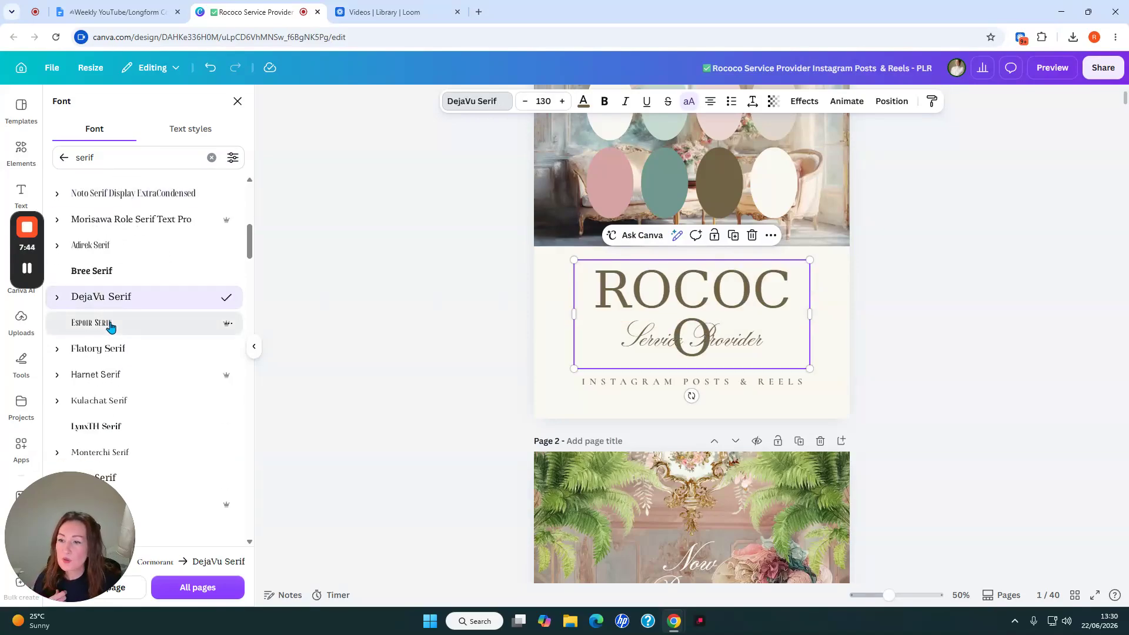
click(109, 324)
click(112, 349)
click(109, 374)
Check how the "Service Provider" and "Instagram Posts & Reels" lines pair with the title on page 1
click(656, 359)
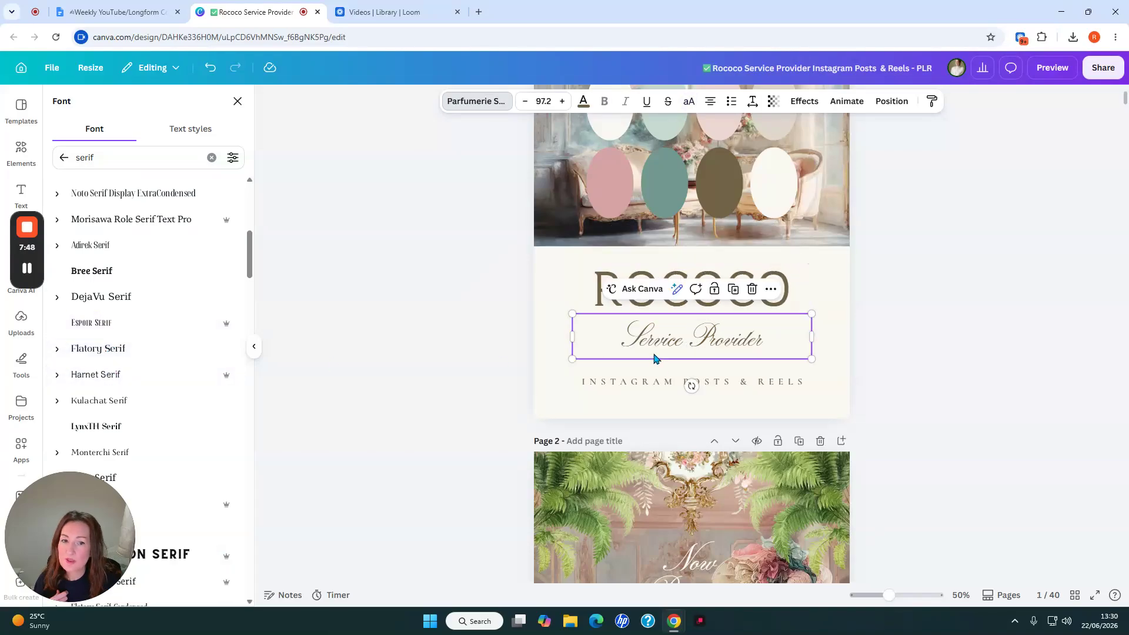
click(666, 383)
click(660, 341)
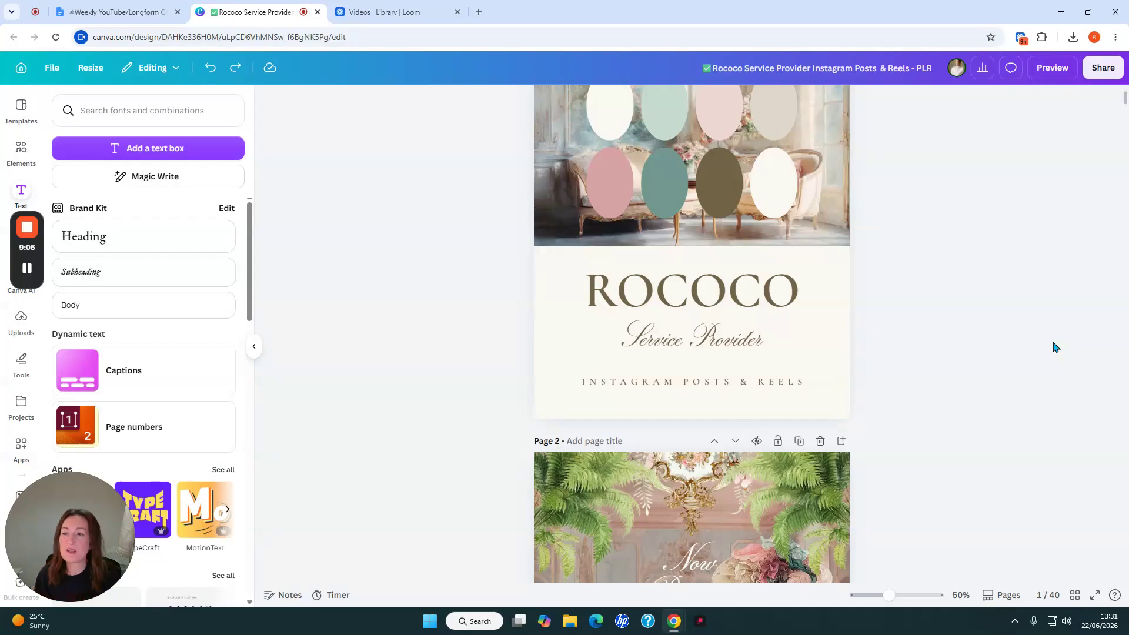
scroll(1053, 347, up, 2)
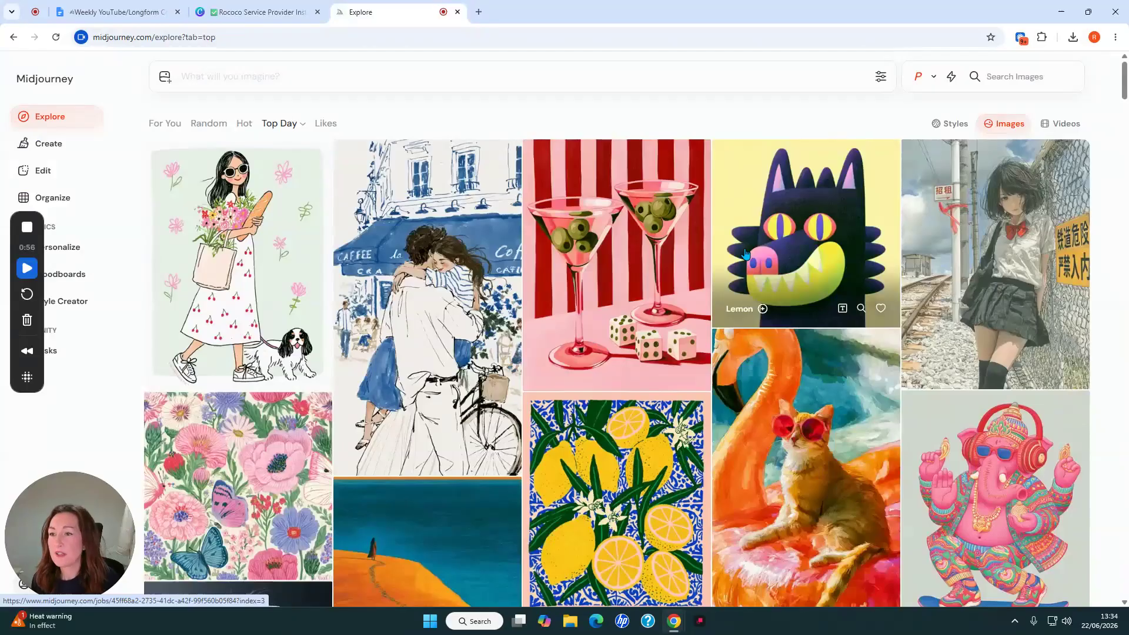
Open the personal creations in Midjourney and search their prompts for "rococo"
click(28, 144)
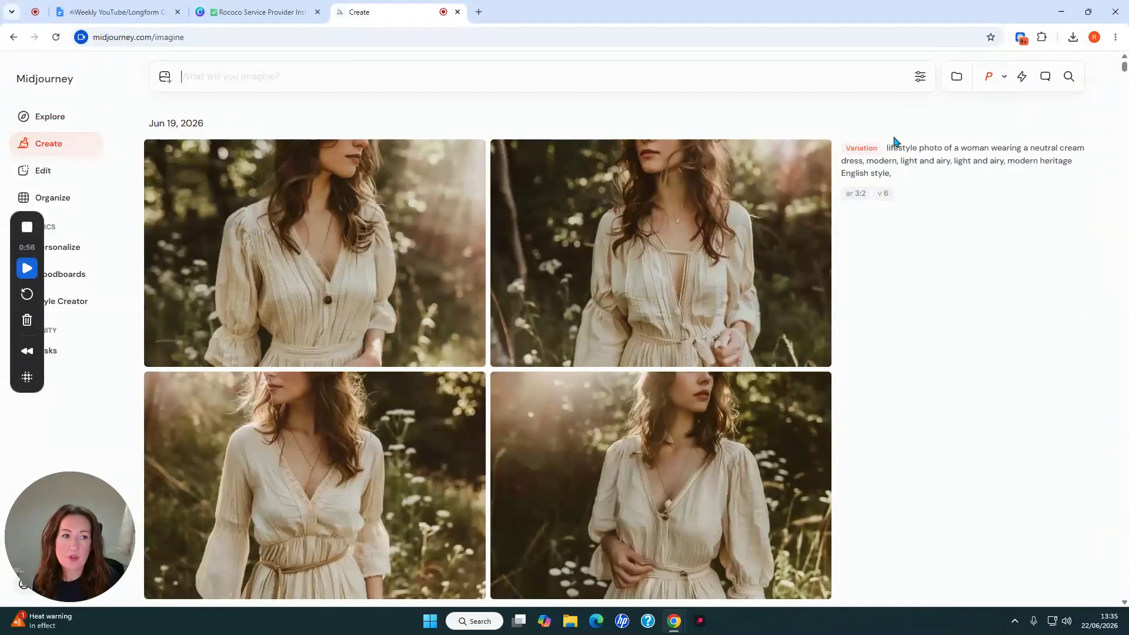
click(1069, 77)
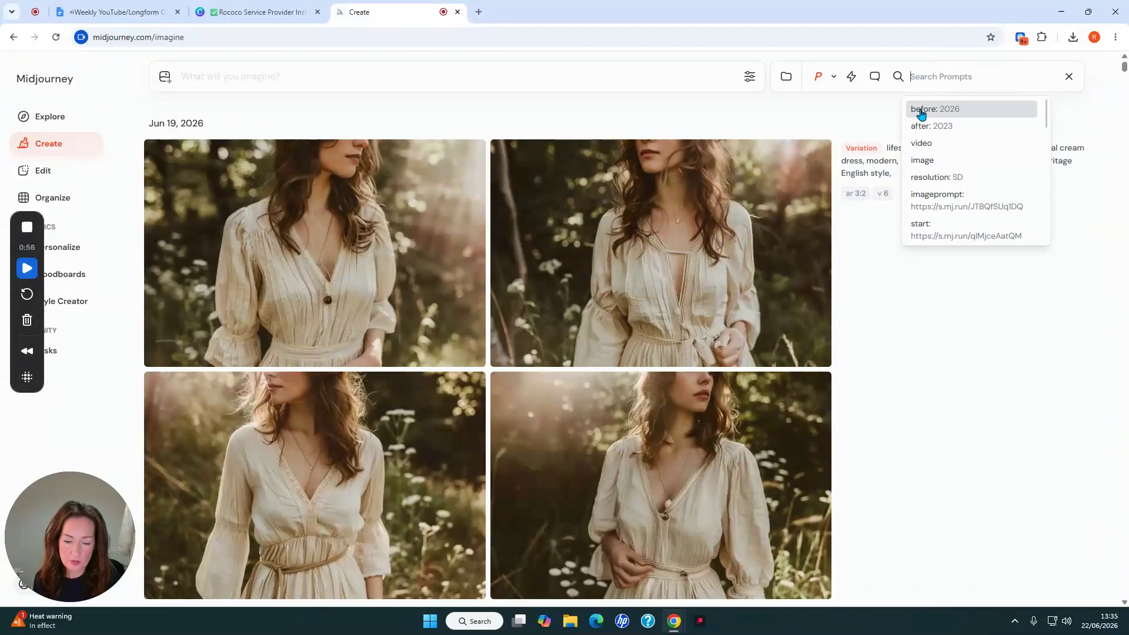
text(rococo)
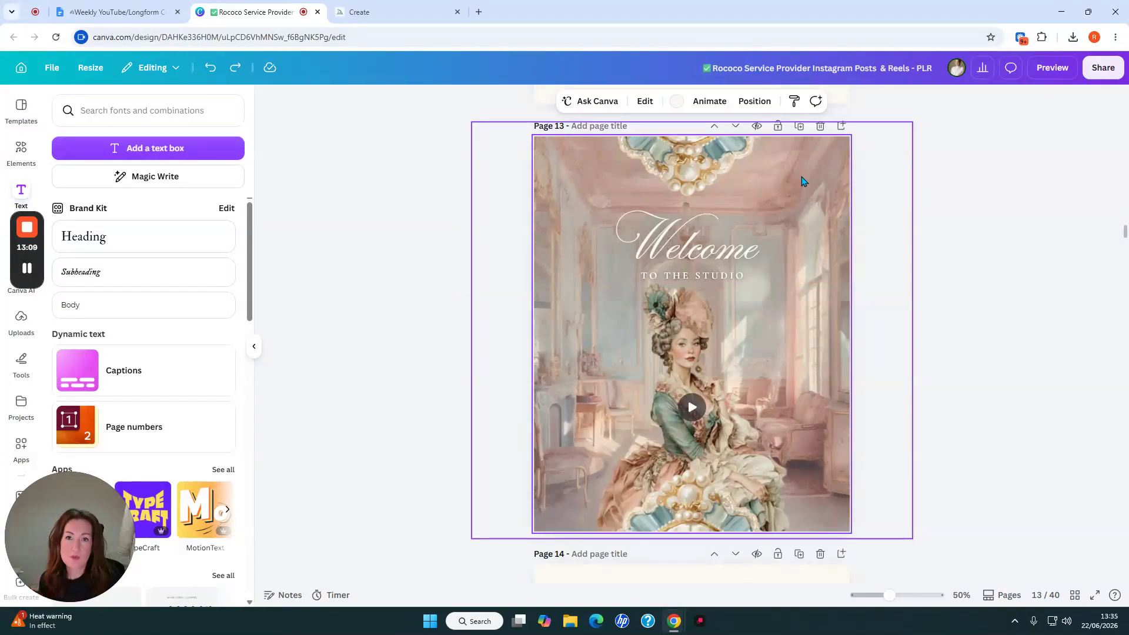
Switch from Canva back to Midjourney and look through the rococo figures, boots, crests and plasterwork images with their prompts
key(ctrl+Tab)
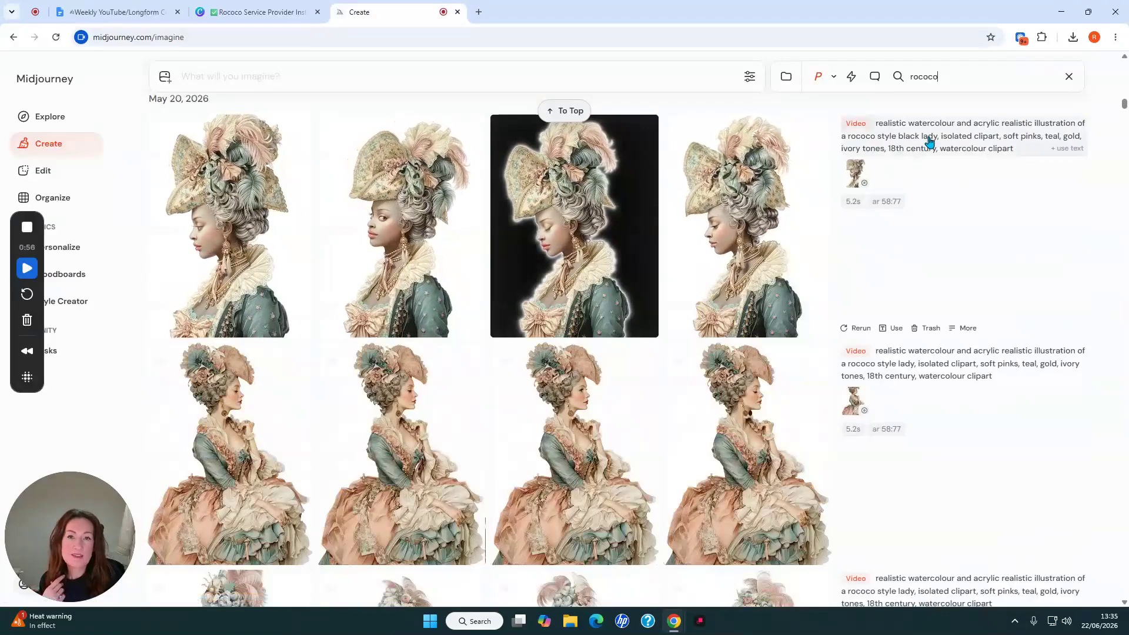
scroll(379, 191, down, 4)
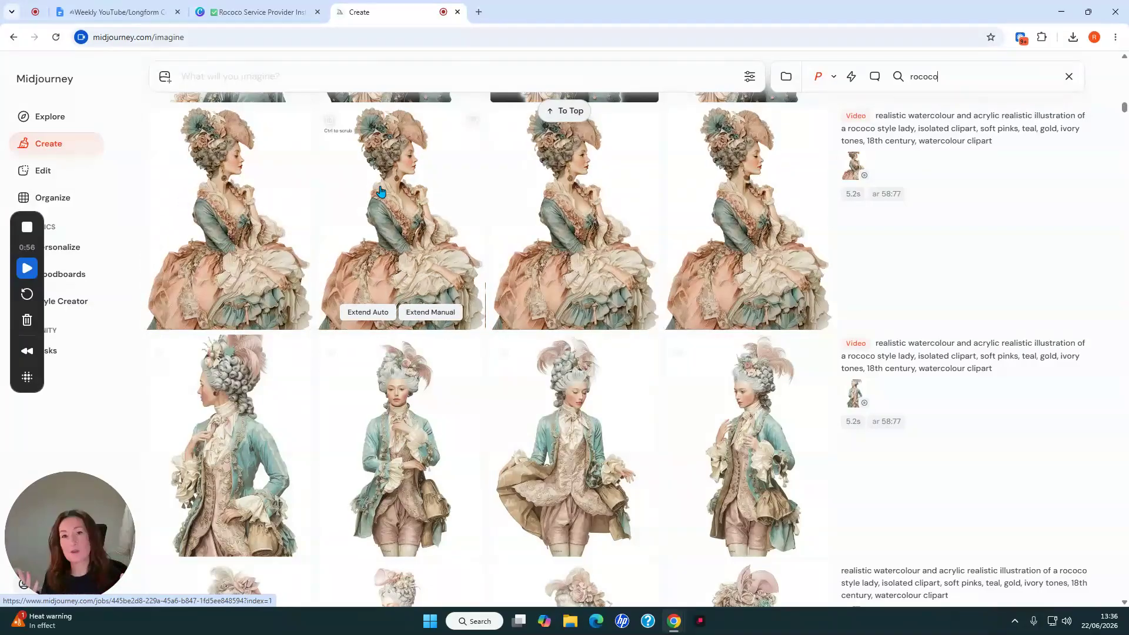
scroll(380, 191, down, 20)
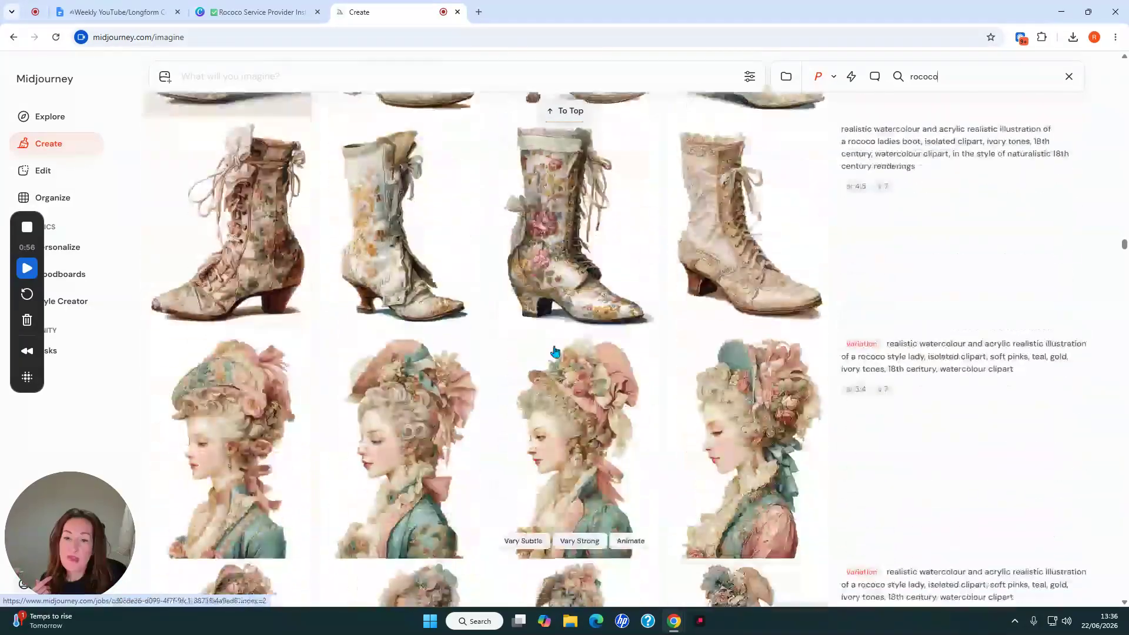
scroll(555, 351, down, 5)
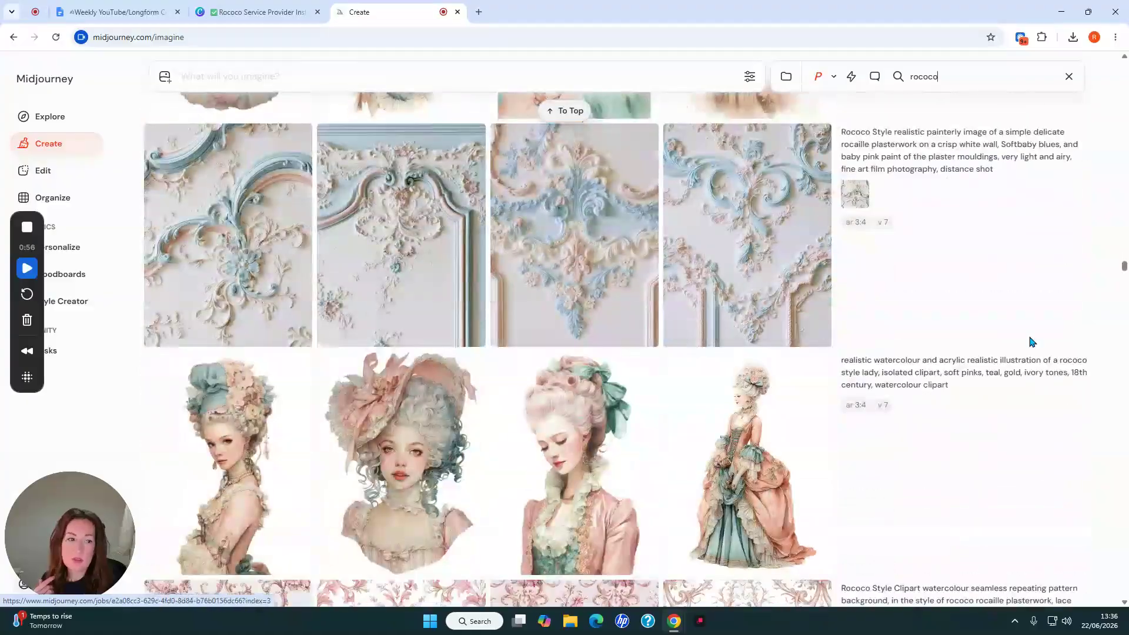
drag(1125, 266, 1122, 318)
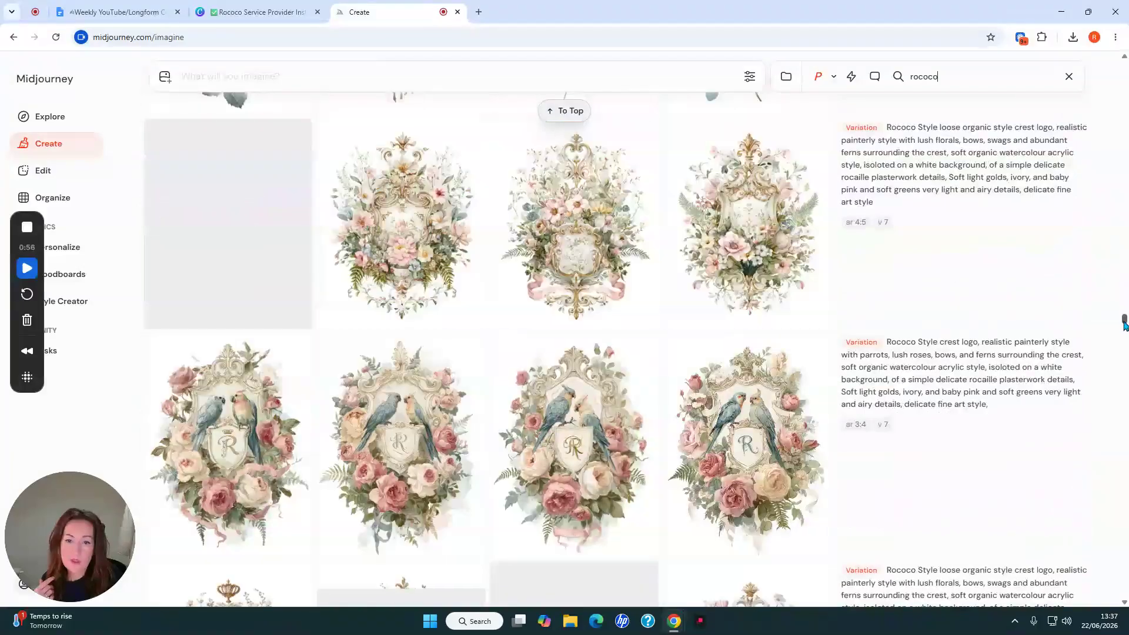
scroll(621, 351, down, 15)
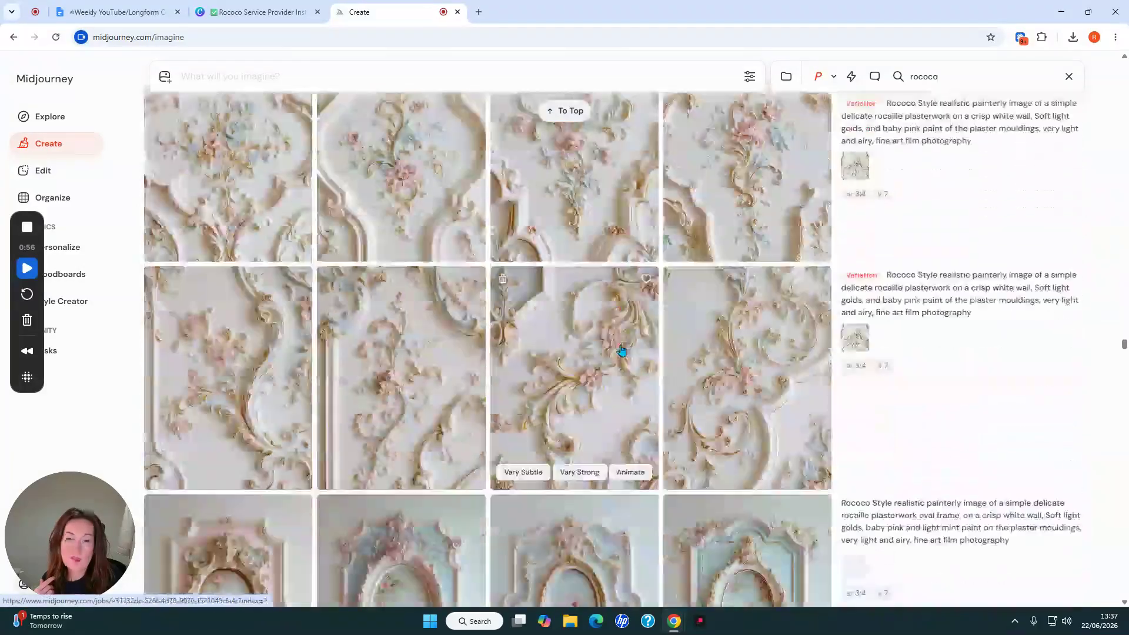
scroll(621, 351, down, 3)
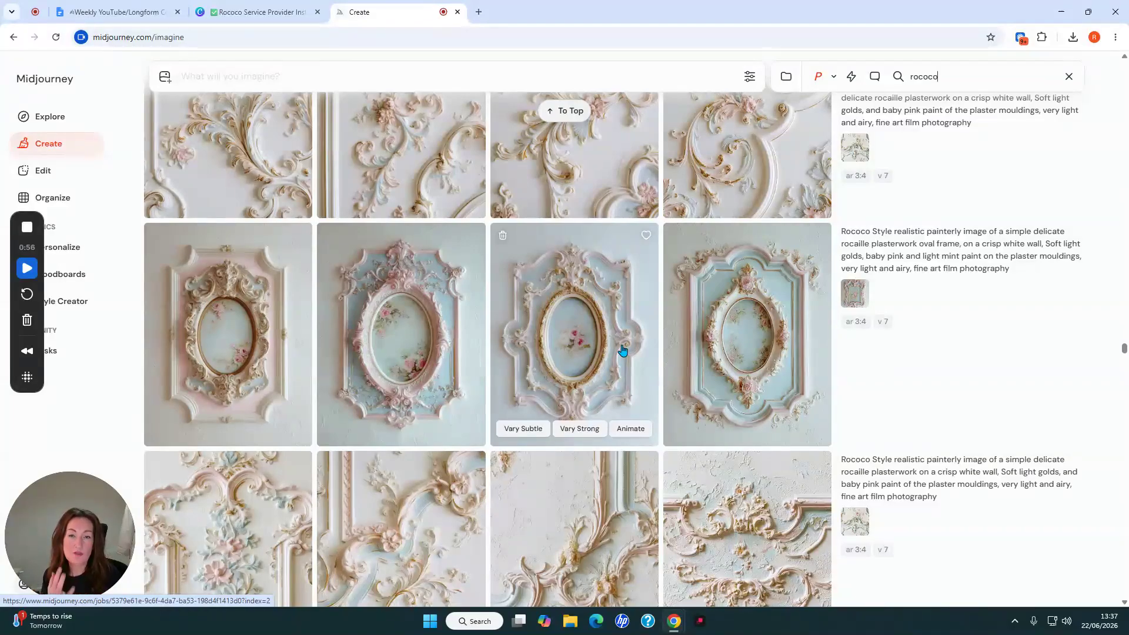
Examine the older rococo creations, including the bows, floral dividers, lounge interiors, seamless patterns and ornate frames
scroll(623, 351, down, 15)
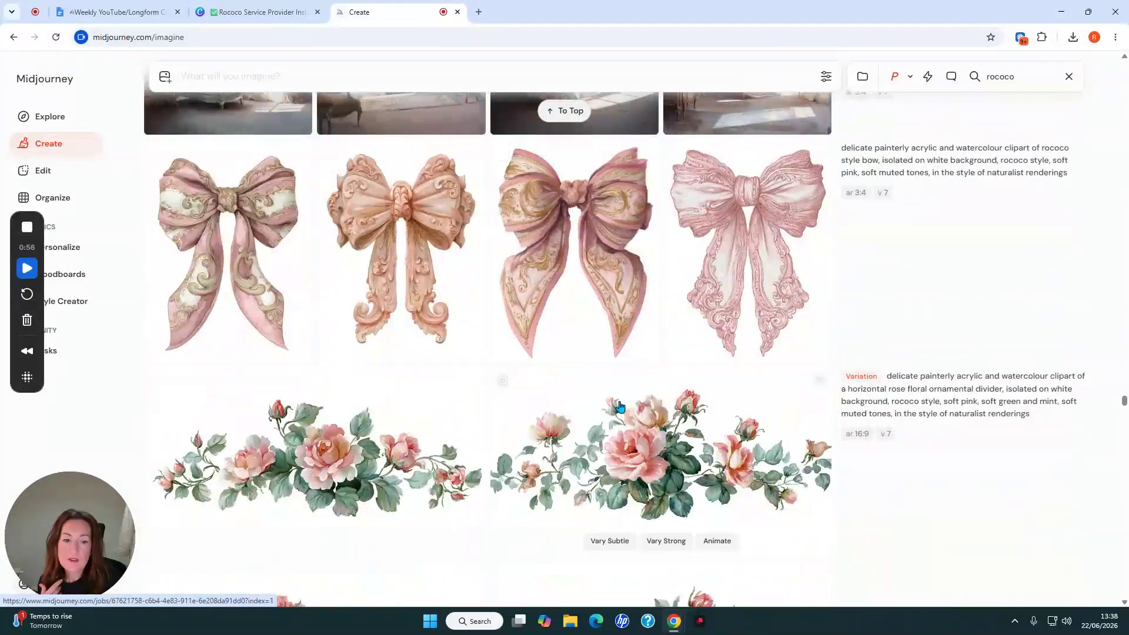
scroll(620, 406, down, 8)
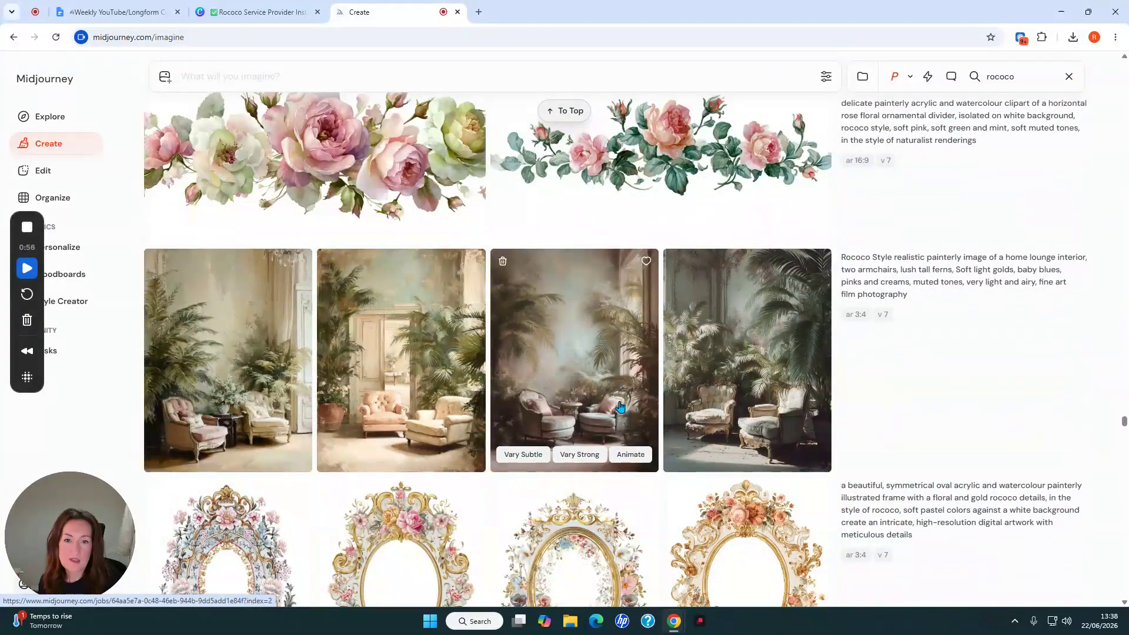
scroll(620, 406, down, 8)
scroll(620, 406, down, 10)
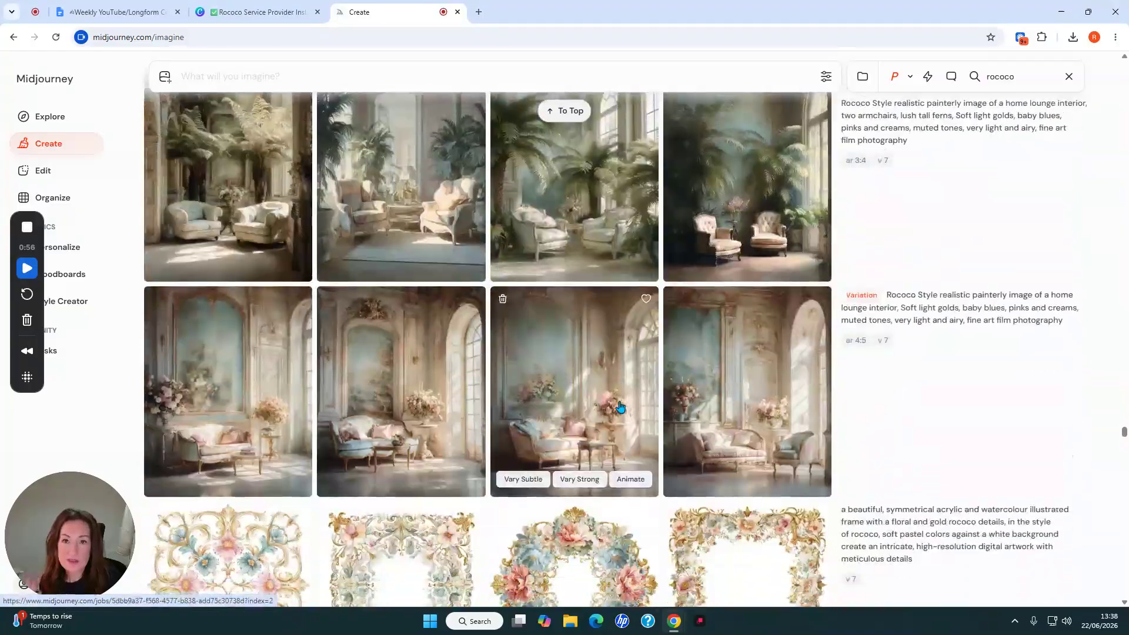
scroll(620, 406, down, 10)
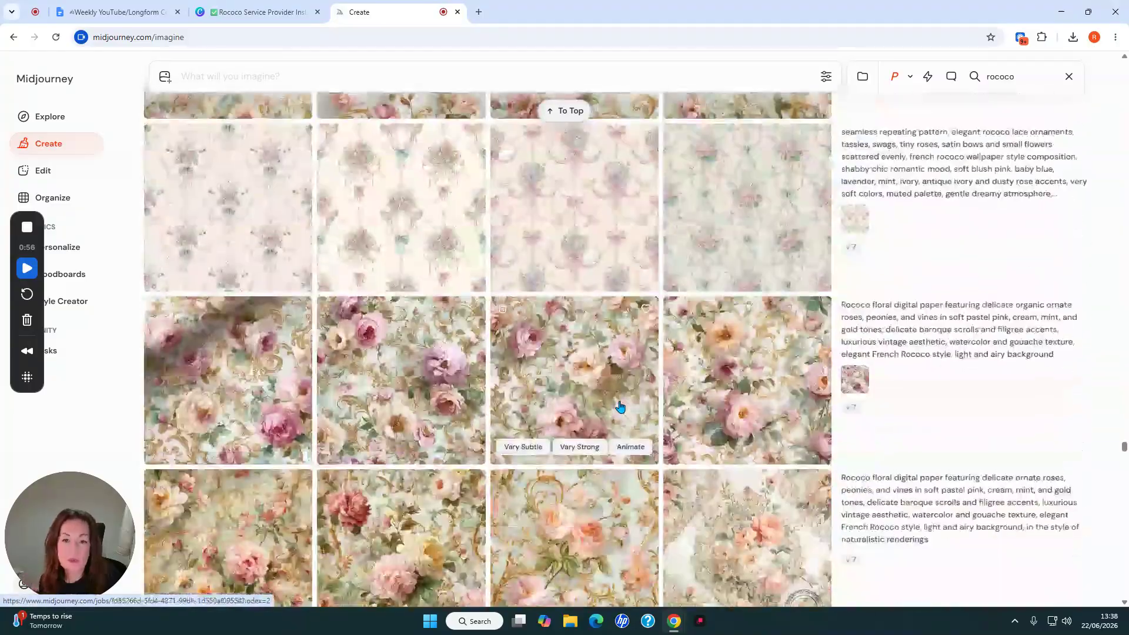
scroll(621, 406, down, 10)
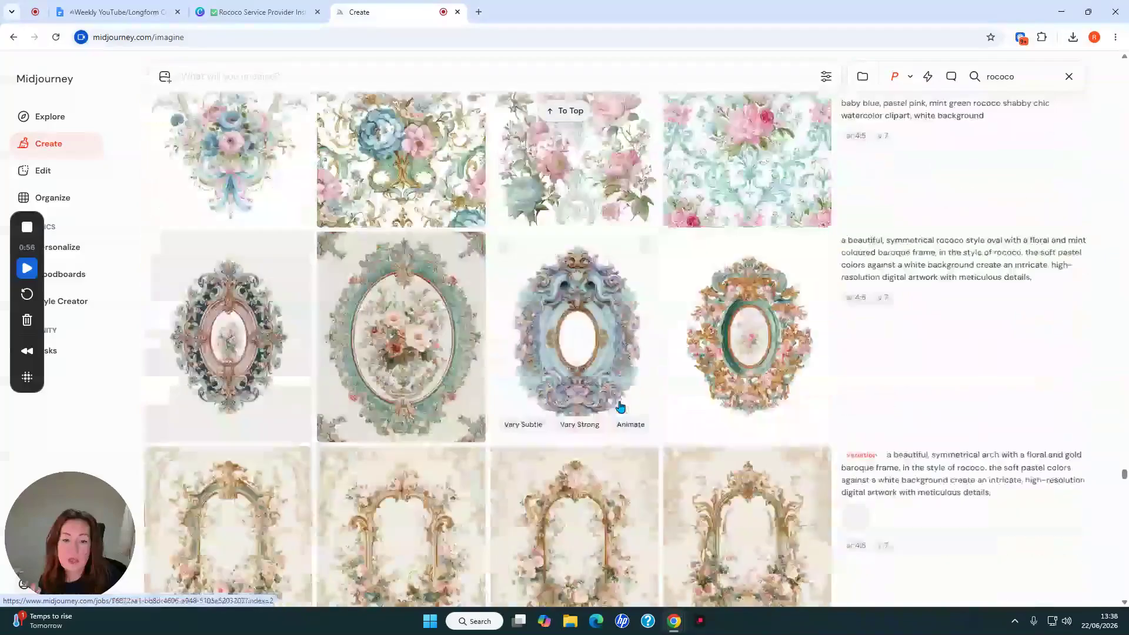
Reuse the rococo era sofa prompt in the prompt box and insert the missing space between "sofa" and "isolated"
scroll(621, 406, down, 5)
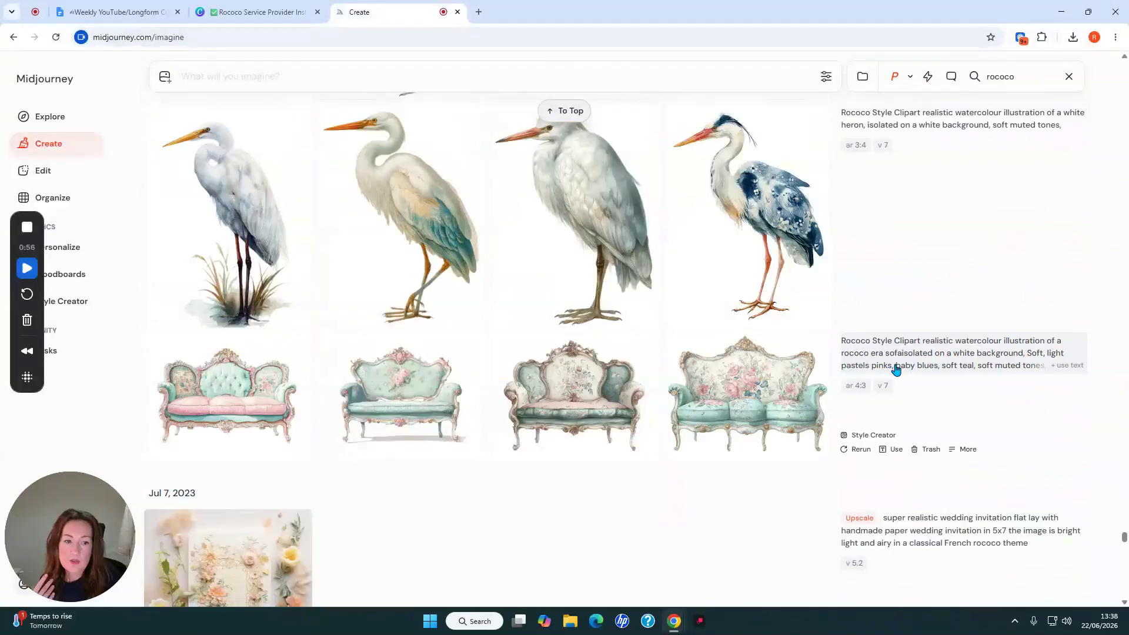
click(894, 362)
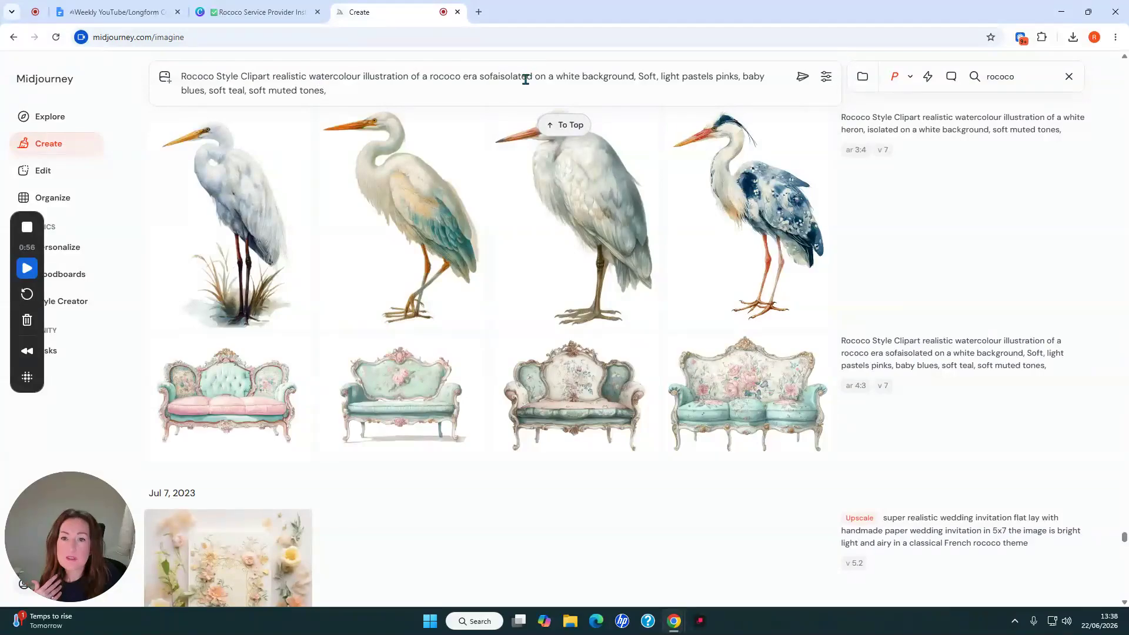
click(498, 76)
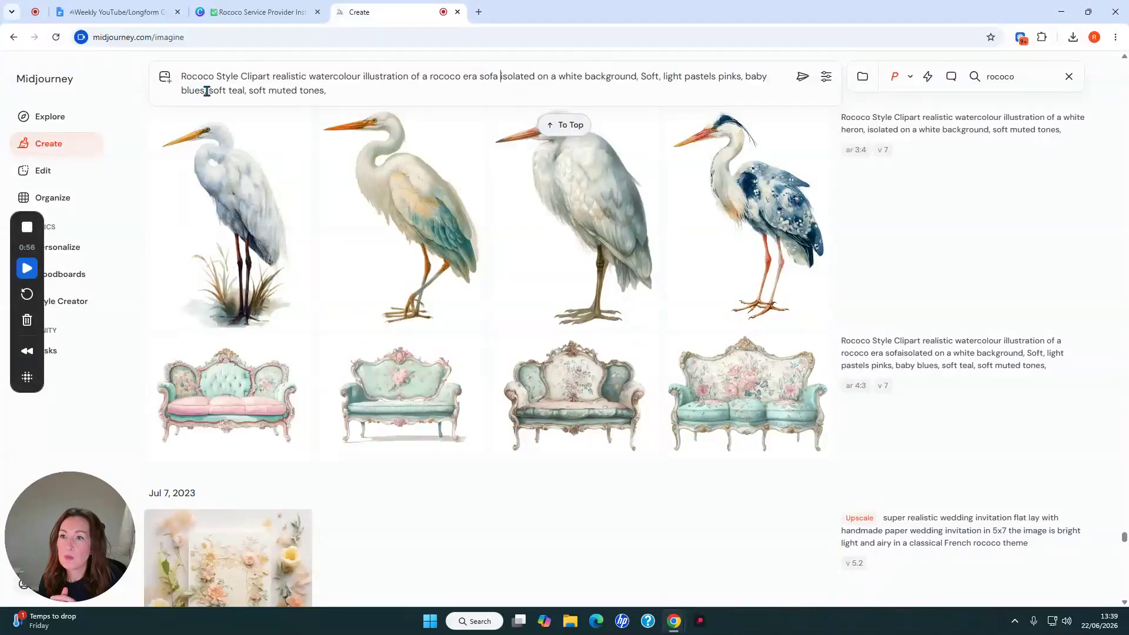
scroll(783, 174, up, 7)
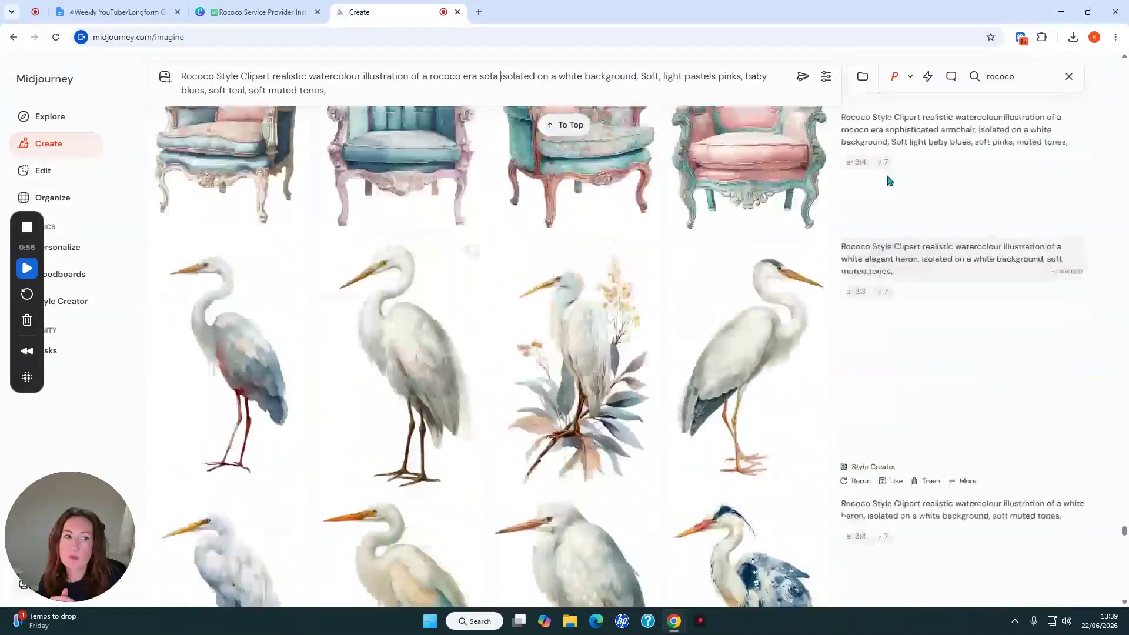
scroll(900, 164, up, 5)
scroll(897, 164, down, 8)
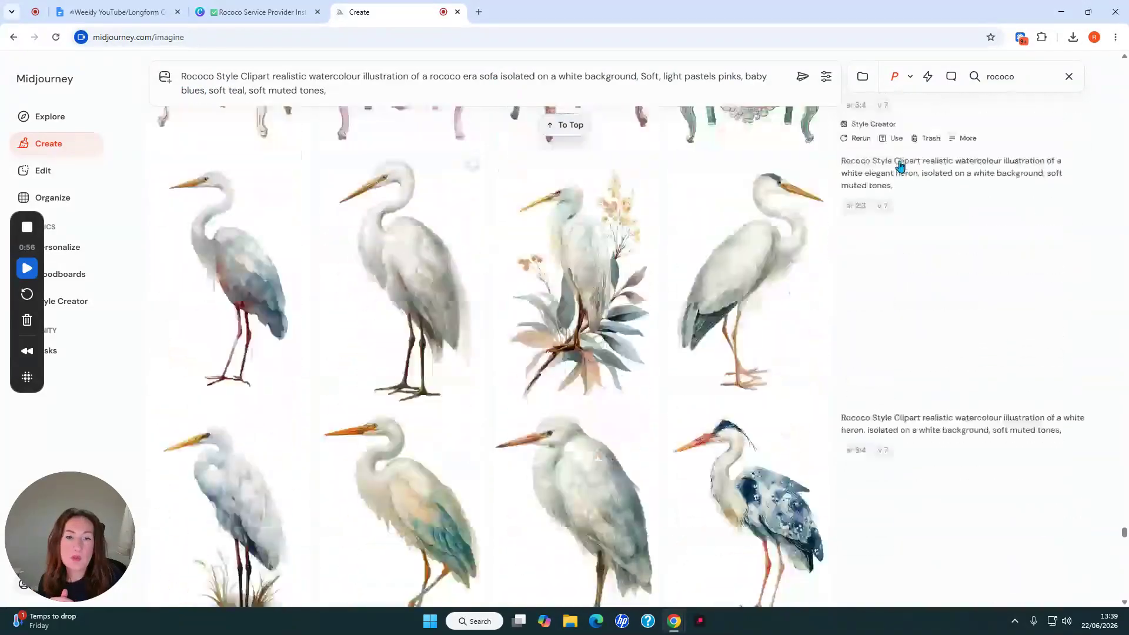
Switch to the Canva Rococo design and check the cream and beige palette ovals on page 1
click(252, 13)
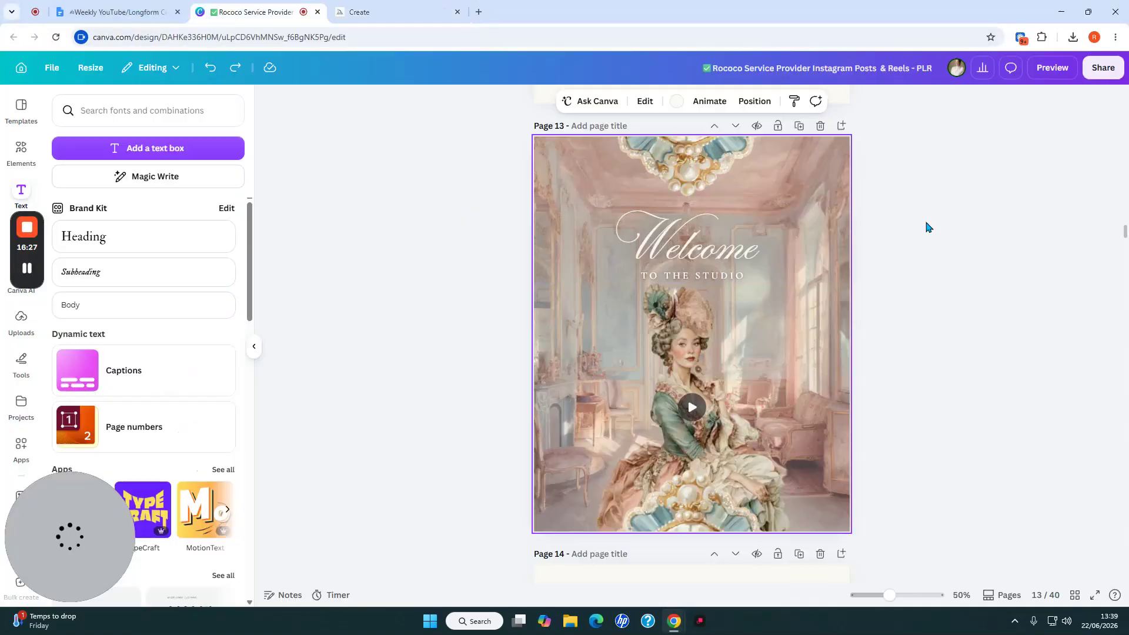
scroll(927, 227, up, 20)
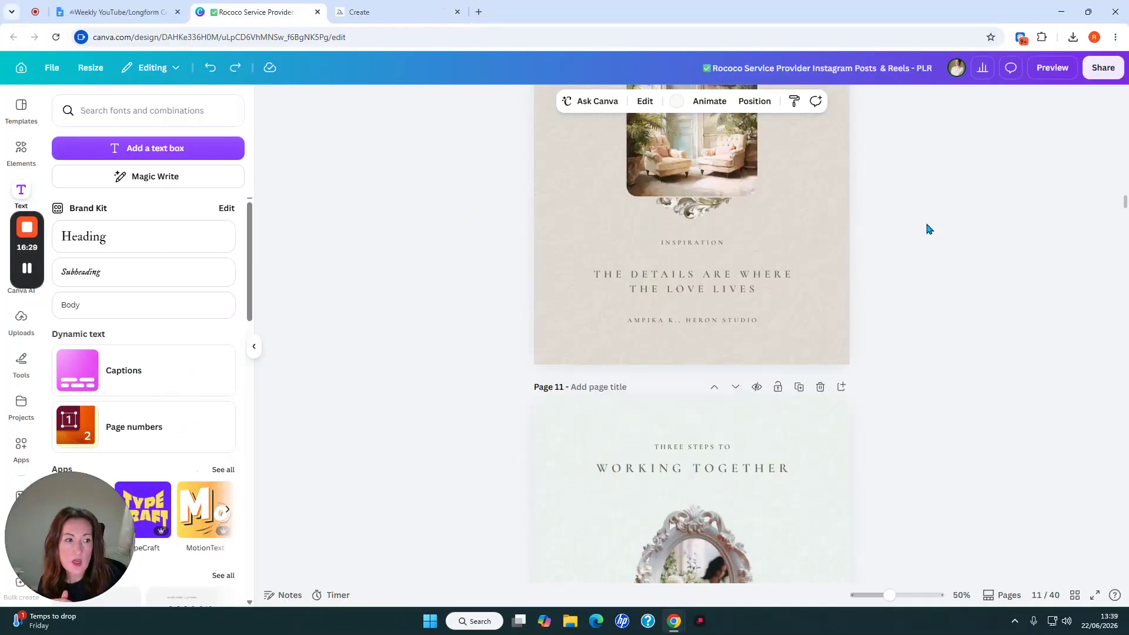
drag(1125, 193, 1125, 94)
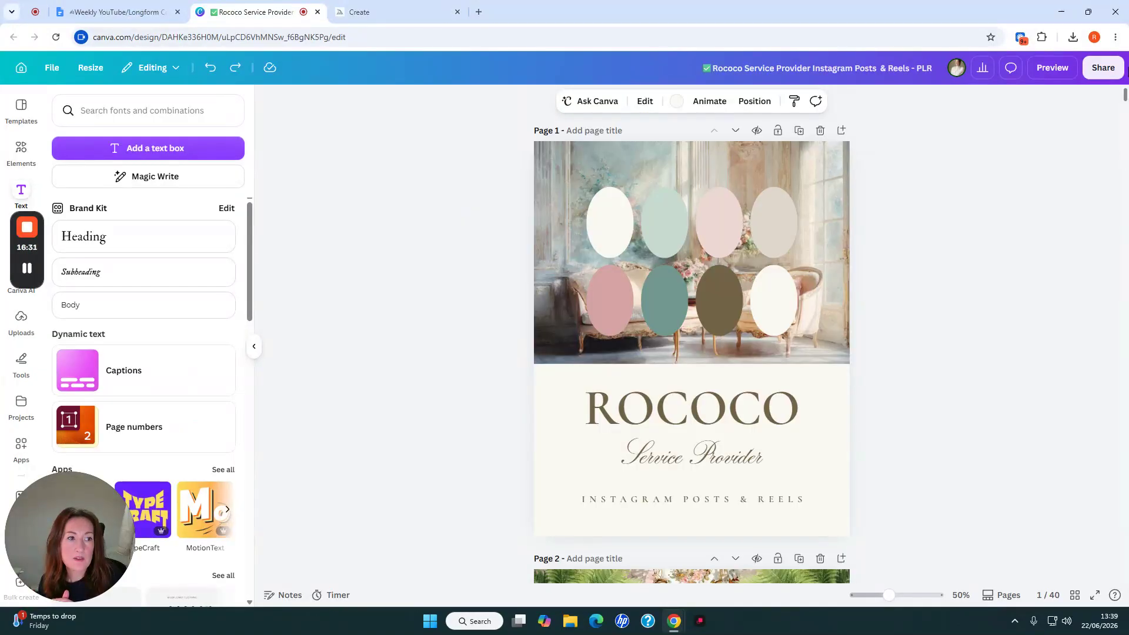
click(766, 232)
click(609, 234)
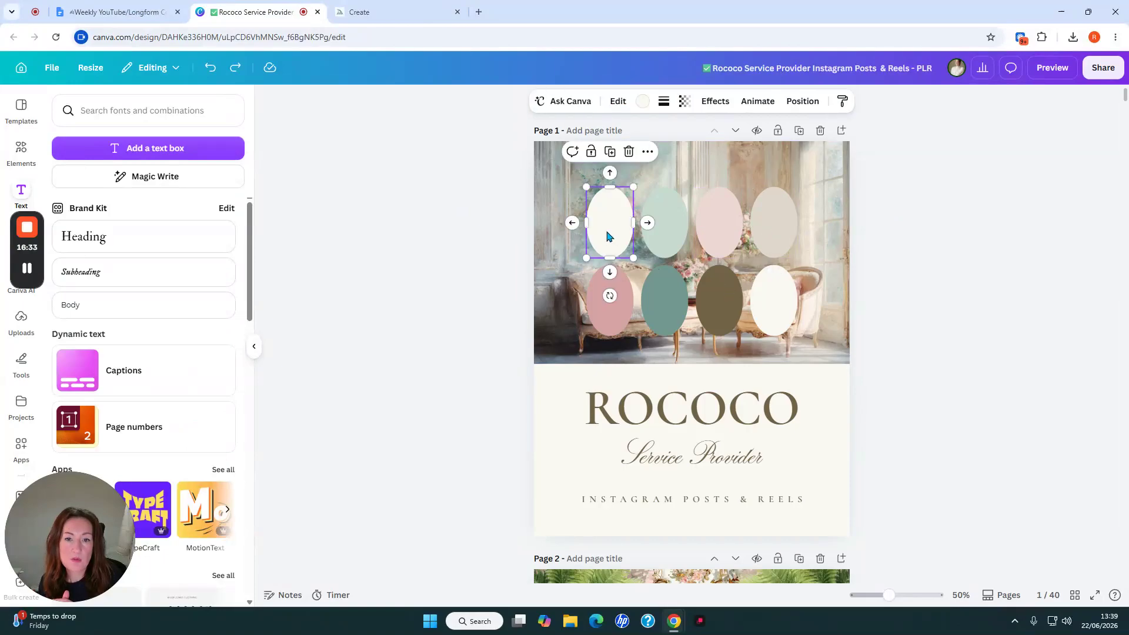
click(781, 235)
click(608, 227)
click(773, 238)
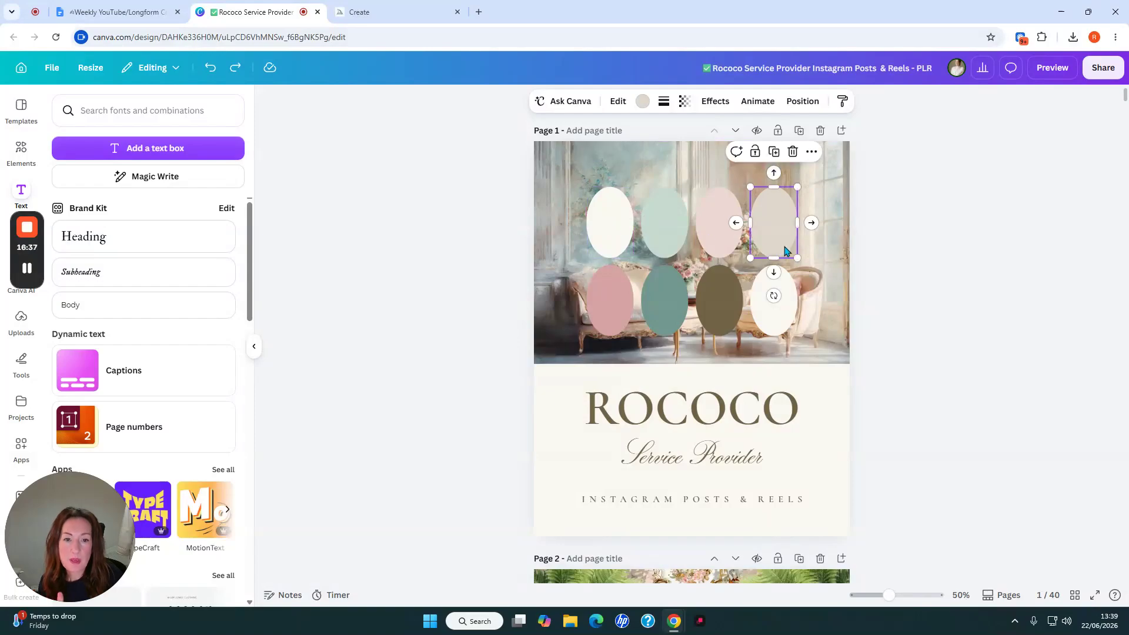
Copy the hex code #C8DAD1 of the pale mint oval in the page 1 palette
click(654, 241)
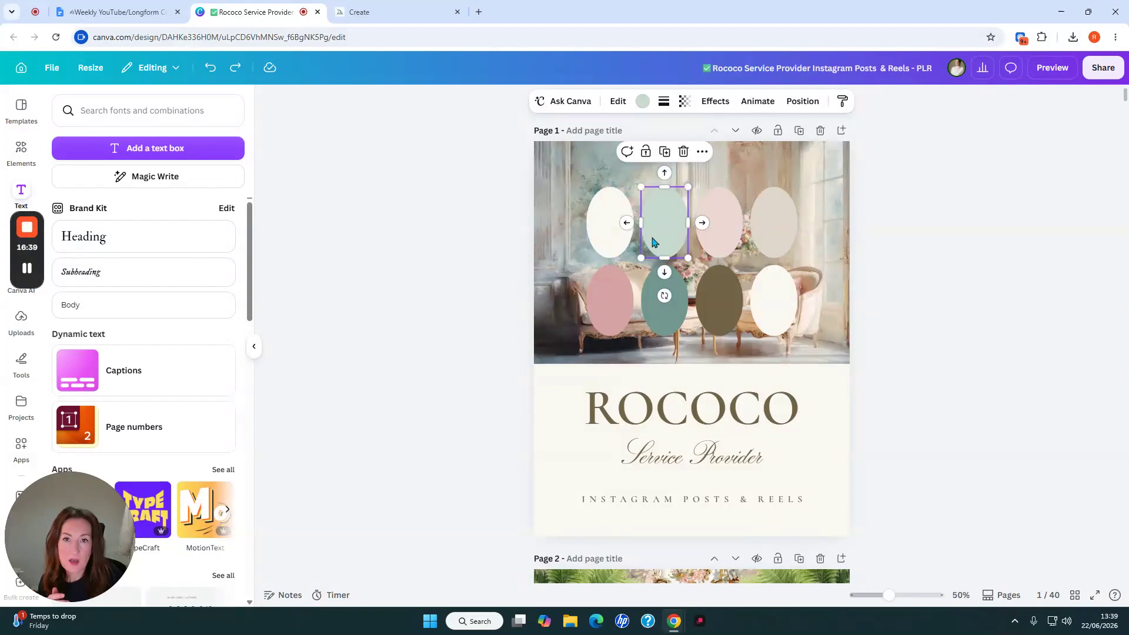
click(644, 102)
click(64, 187)
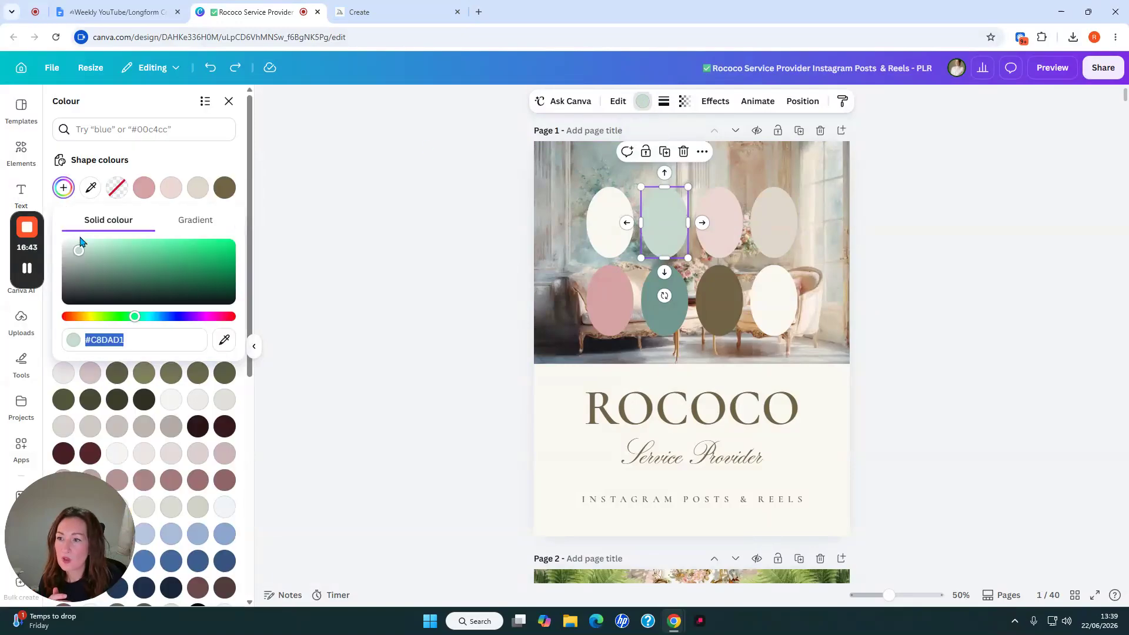
right_click(102, 341)
click(133, 111)
Switch to Midjourney and append the colour code #c8dad1 and a comma to the sofa prompt
click(355, 11)
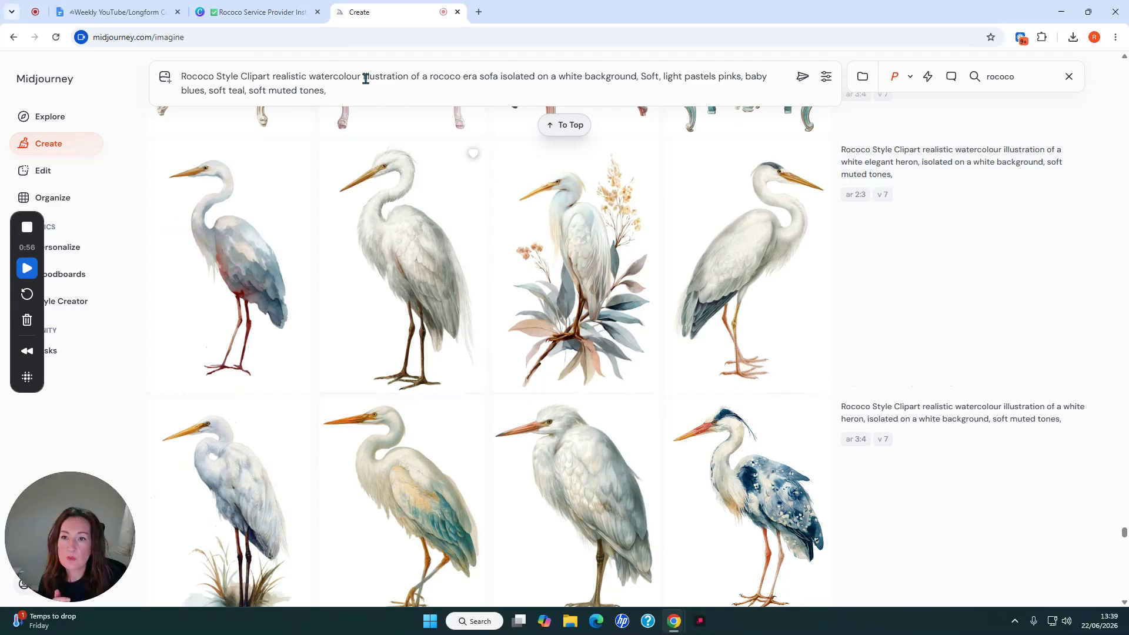
key(ctrl+v)
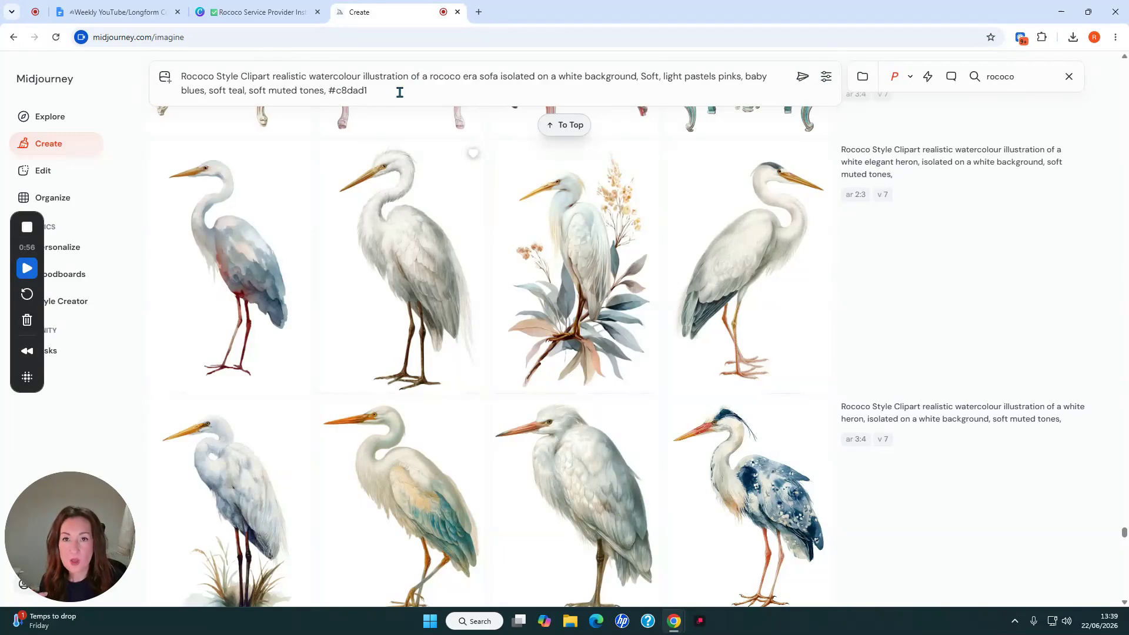
text(,)
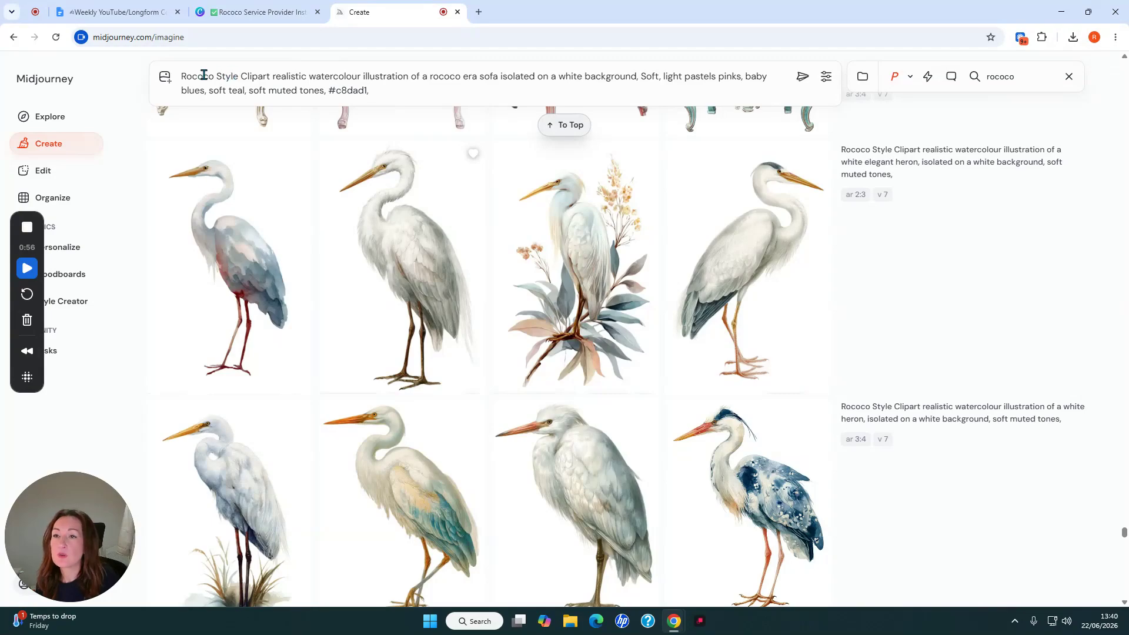
Go over the sofa prompt's wording, including "Rococo Style" and "realistic watercolour", and compare it with the generated sofas
drag(181, 76, 239, 76)
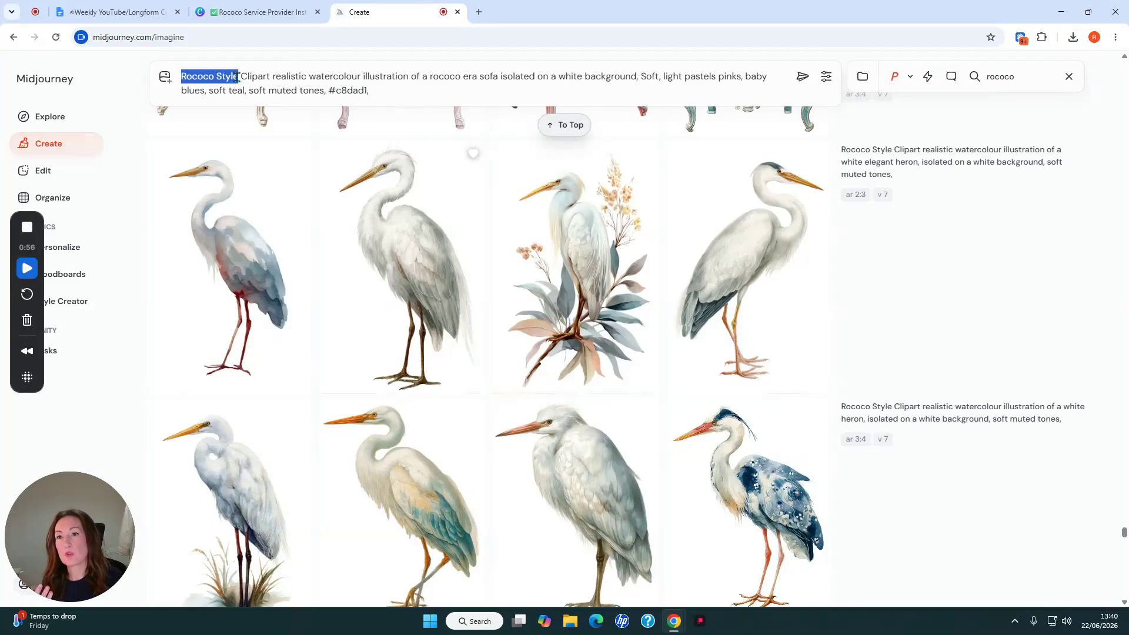
click(240, 77)
drag(273, 77, 368, 77)
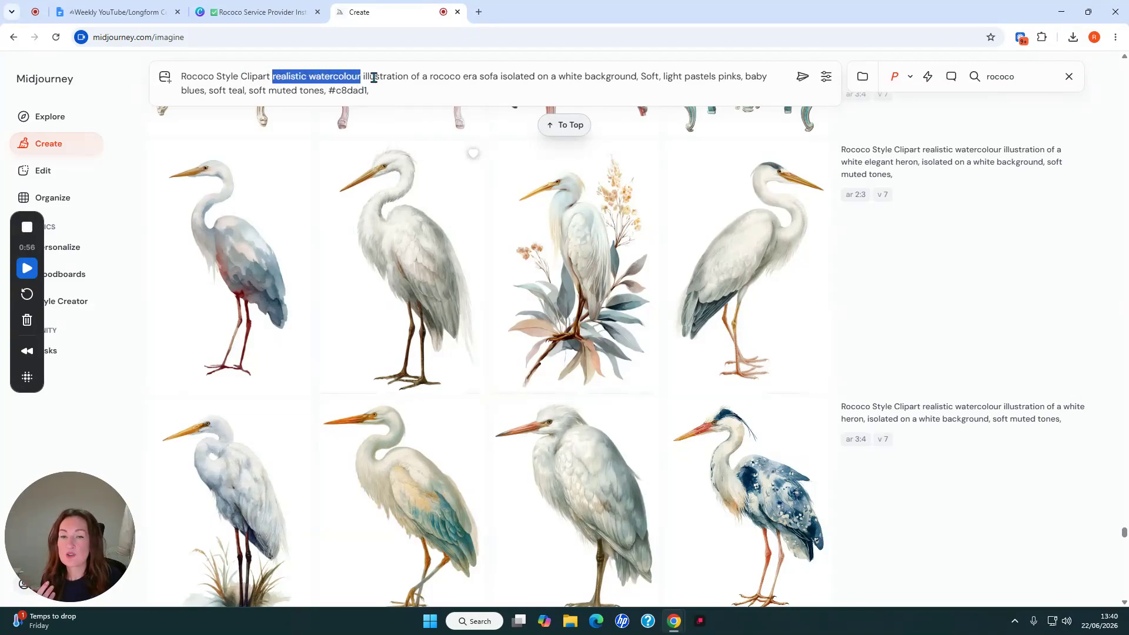
click(374, 77)
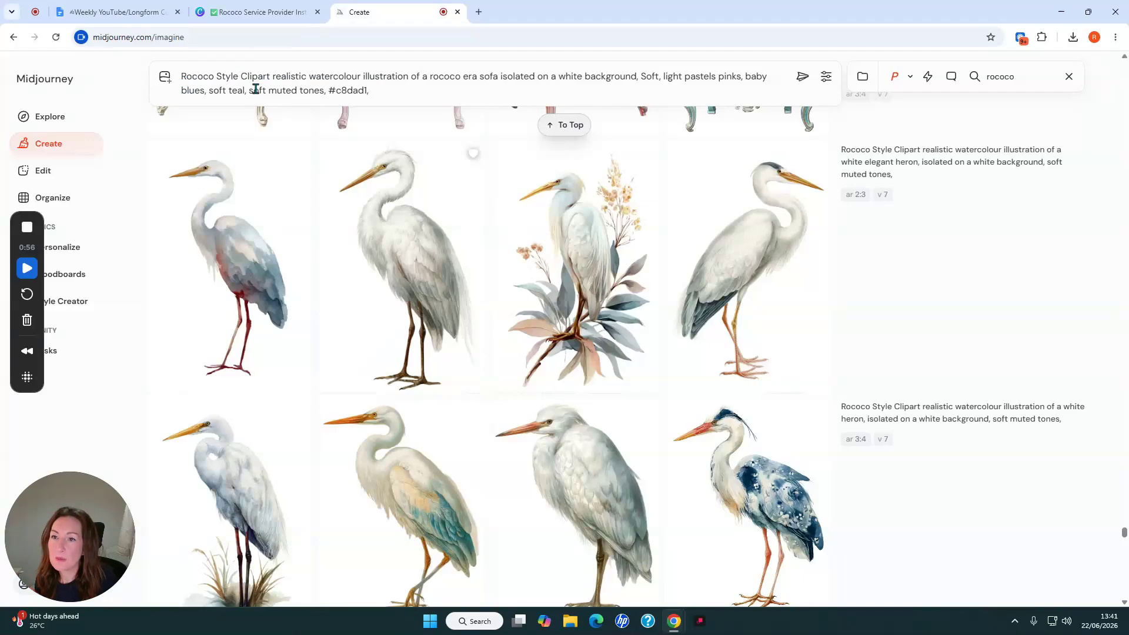
click(377, 76)
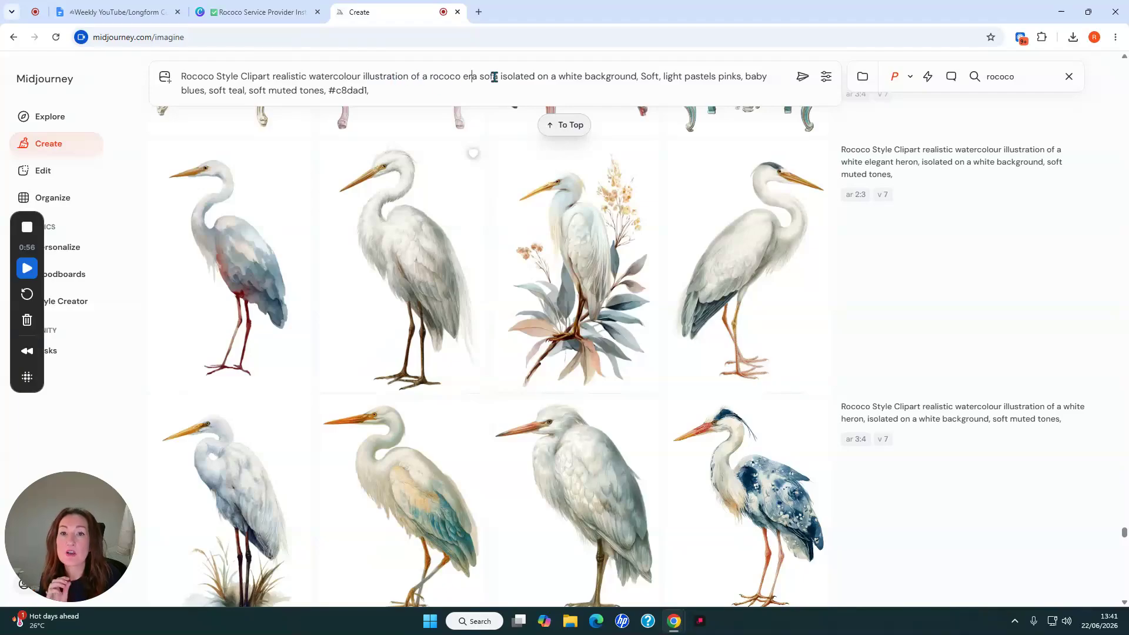
scroll(530, 131, down, 8)
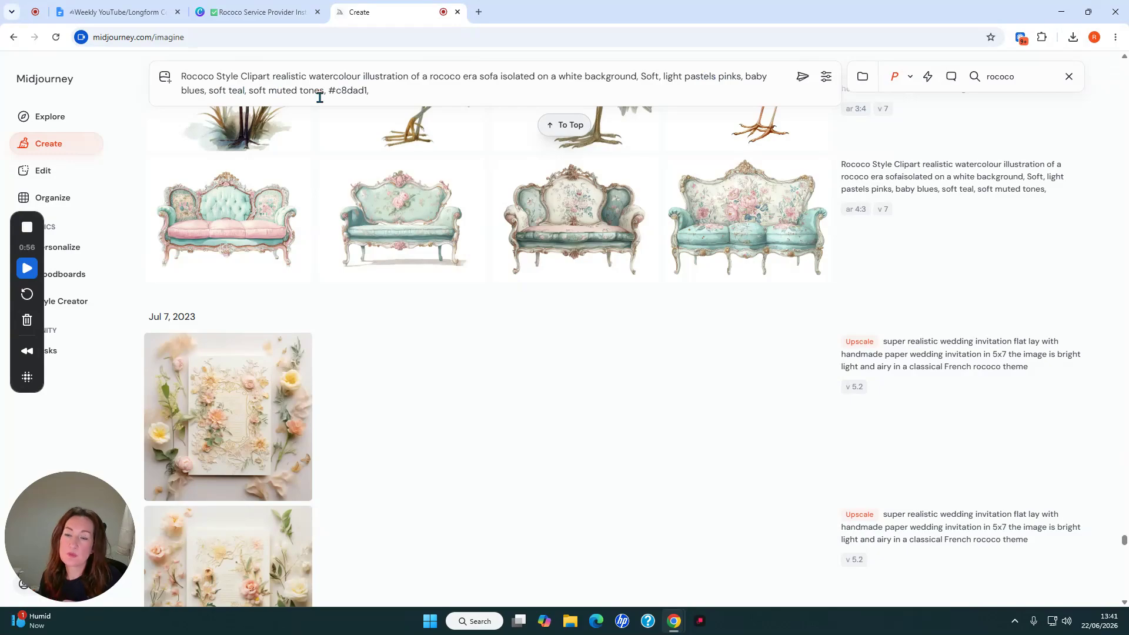
click(386, 90)
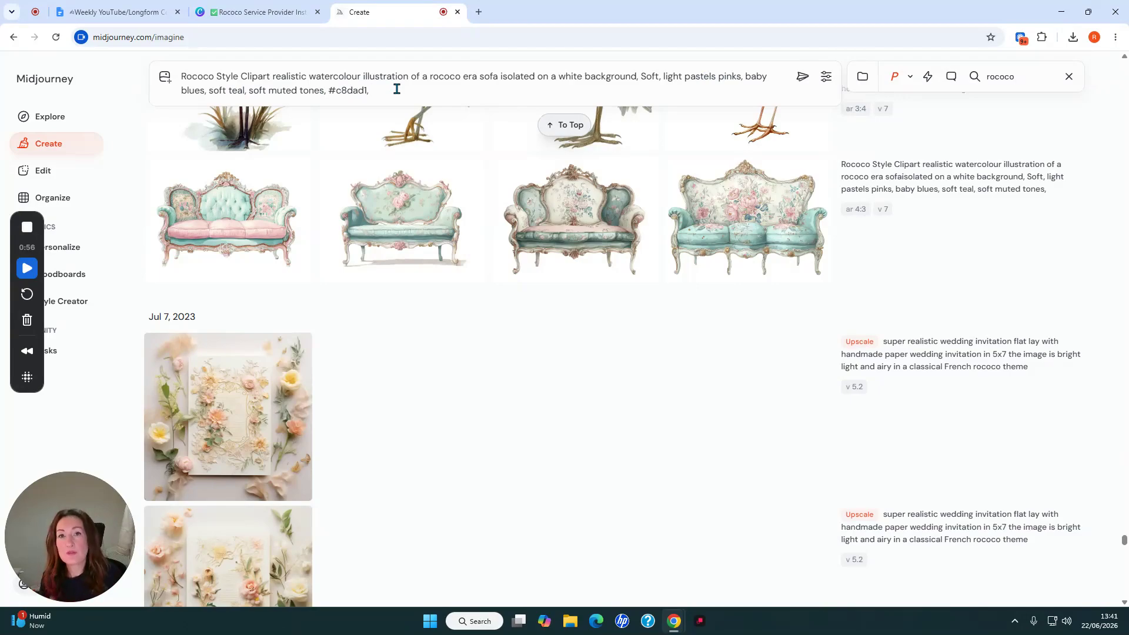
Put the white heron watercolour prompt in the prompt box in place of the sofa prompt
scroll(600, 307, up, 5)
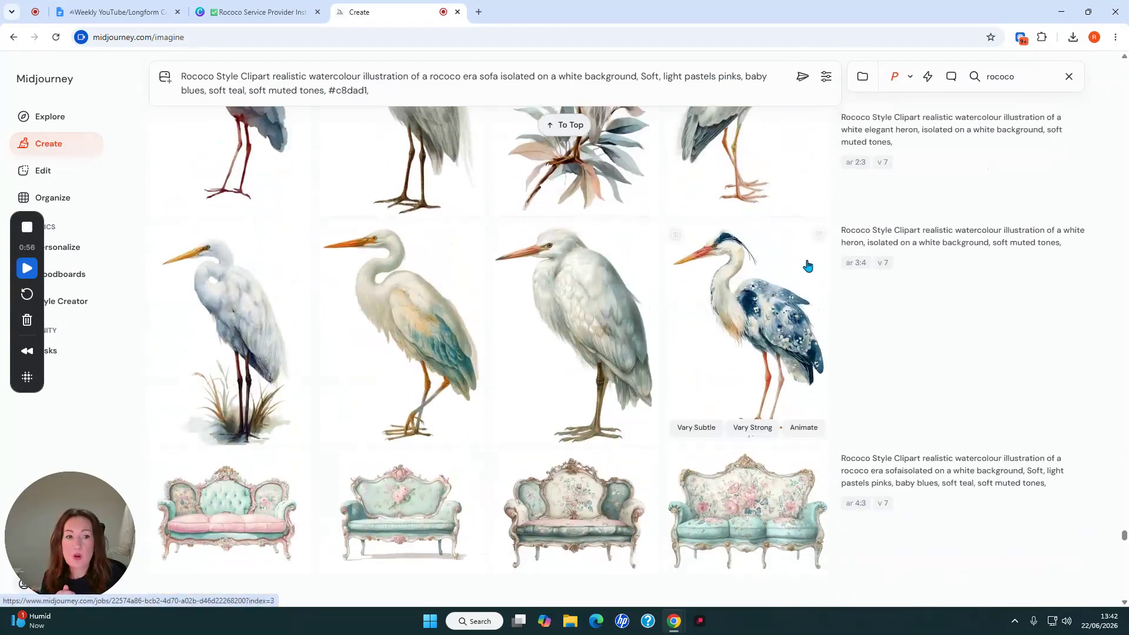
mouse_move(964, 217)
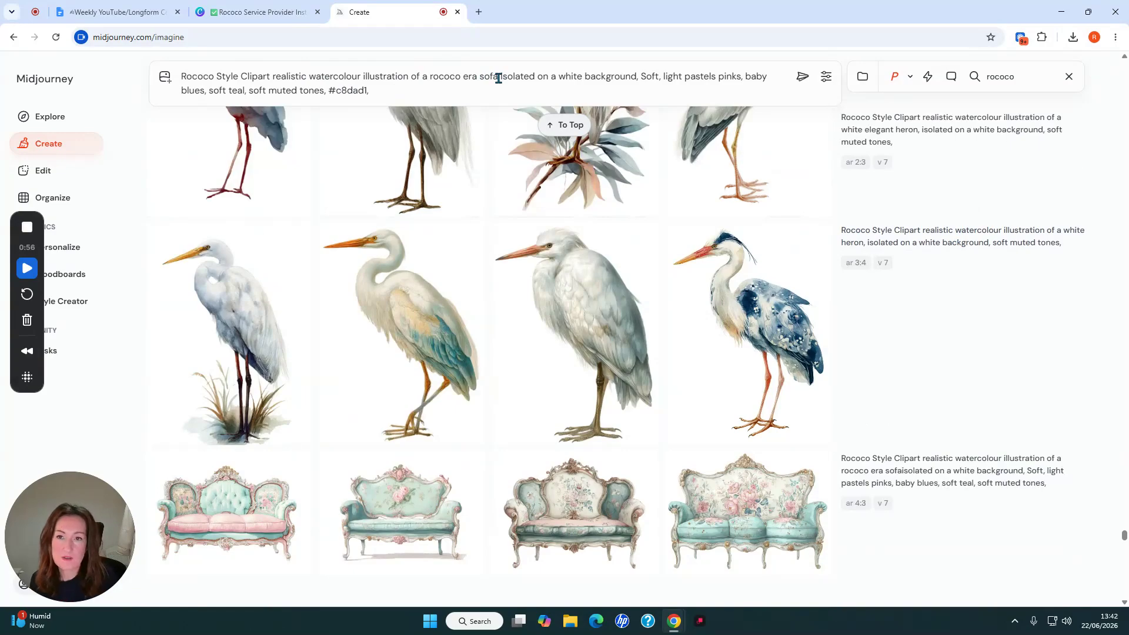
key(Return)
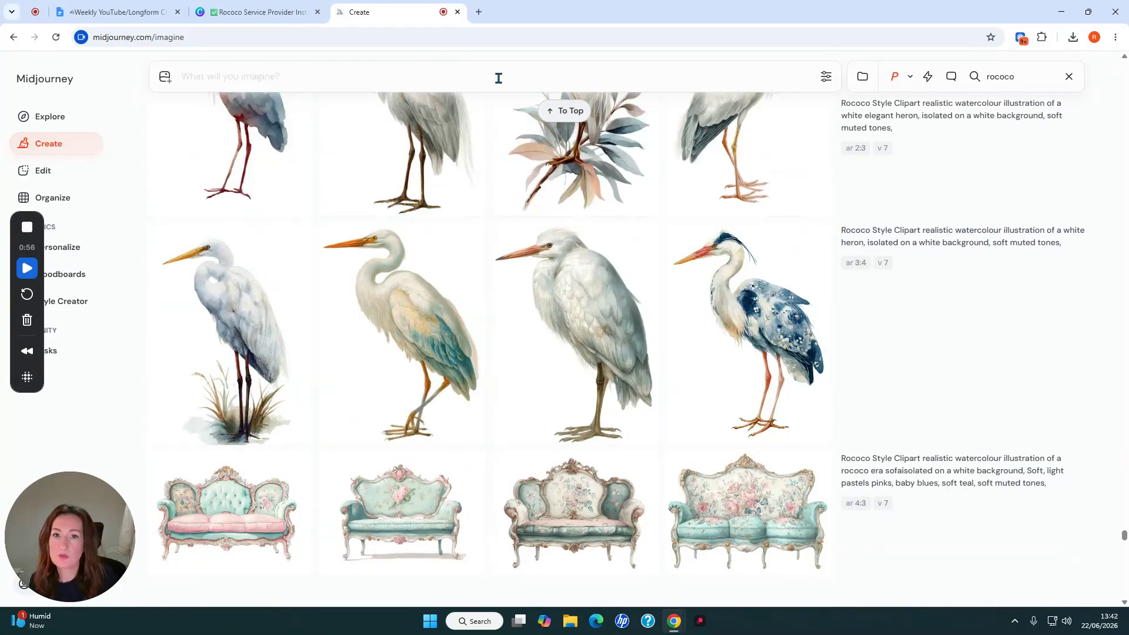
click(891, 242)
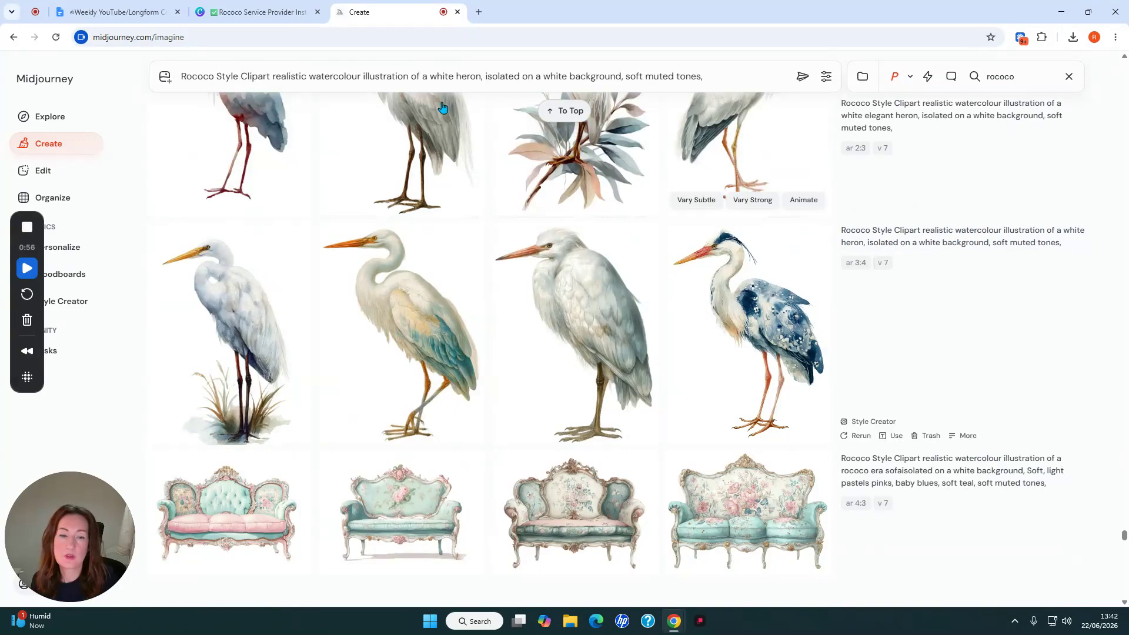
click(483, 83)
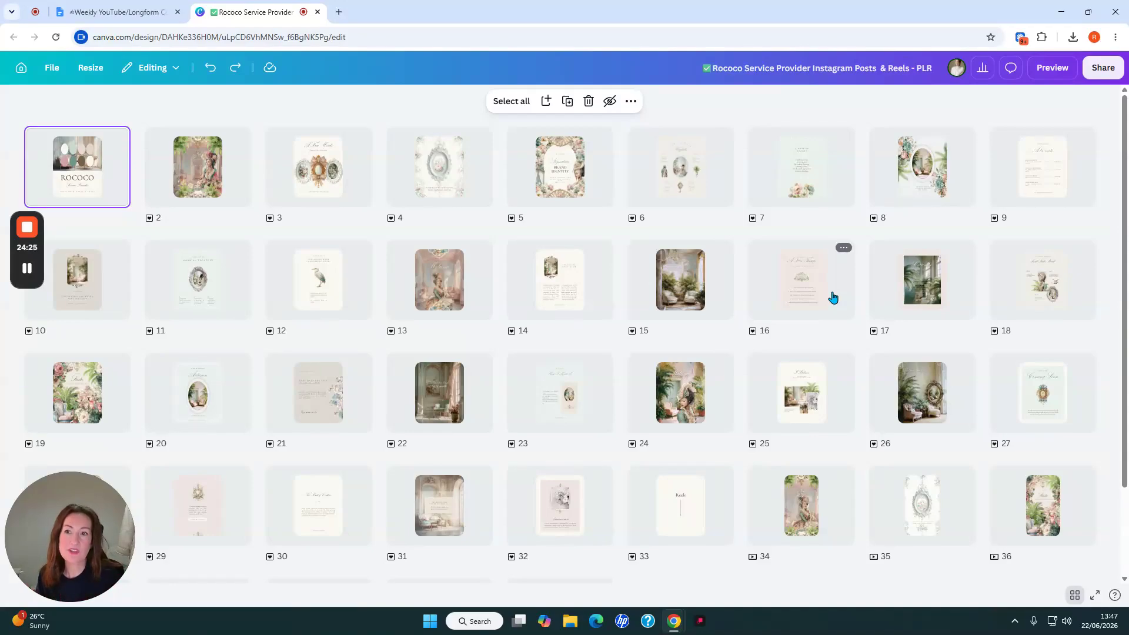
Open page 3 of the Canva design from the page overview and look through the posts down to page 6
double_click(314, 175)
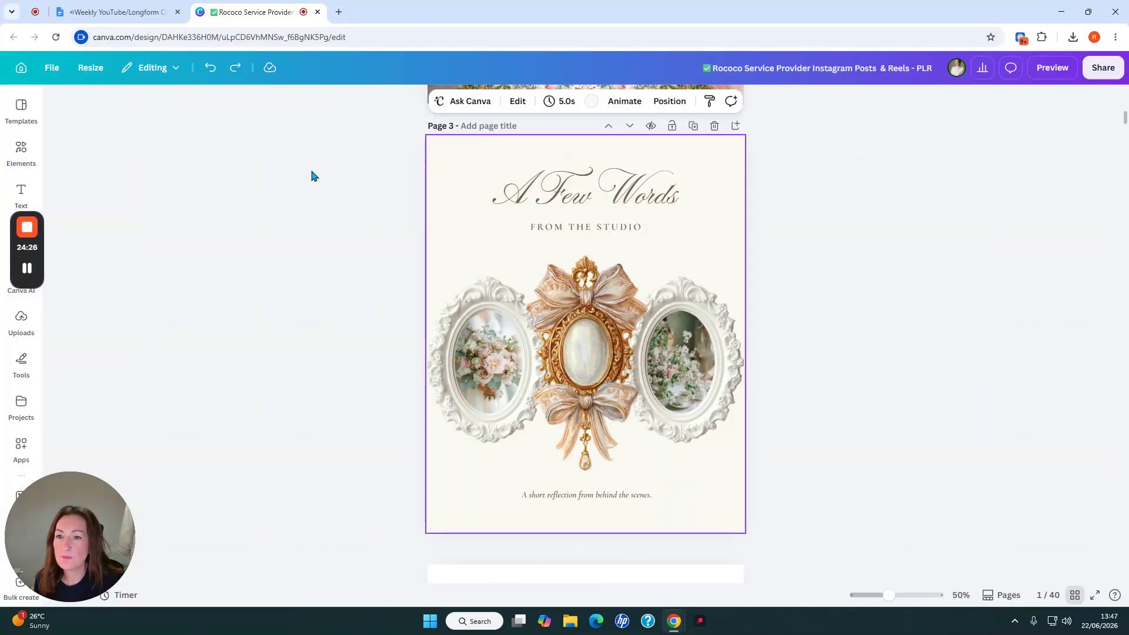
scroll(831, 166, down, 10)
click(719, 293)
scroll(719, 293, down, 10)
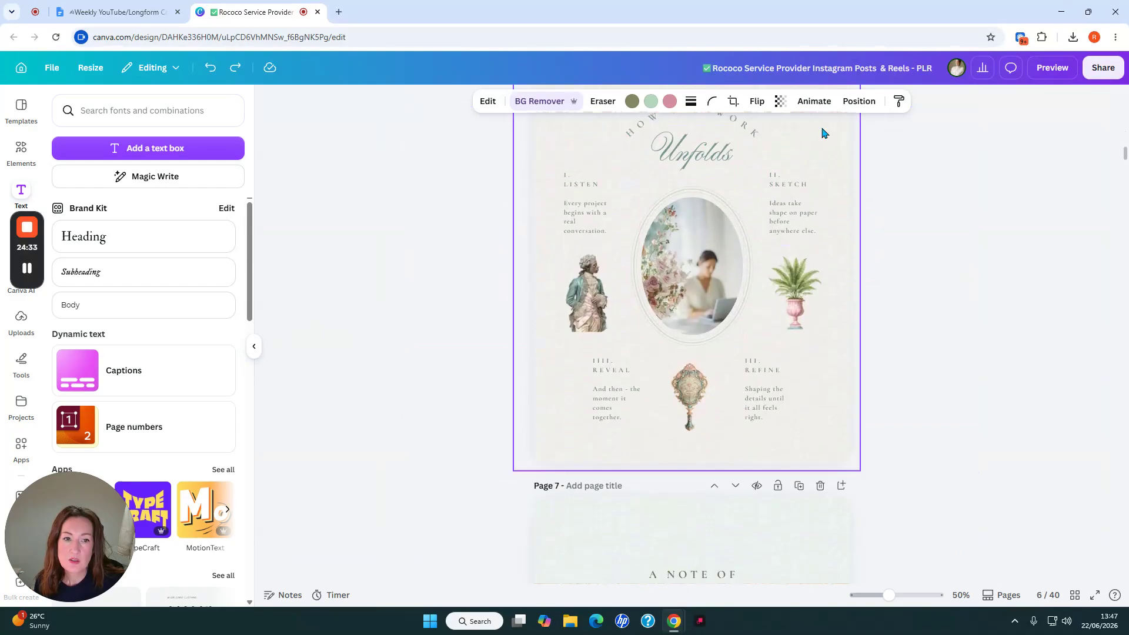
Move the paper texture on page 6 aside to inspect the page's background colour, and place it back over the page
click(853, 215)
scroll(882, 230, up, 2)
drag(888, 591, 898, 590)
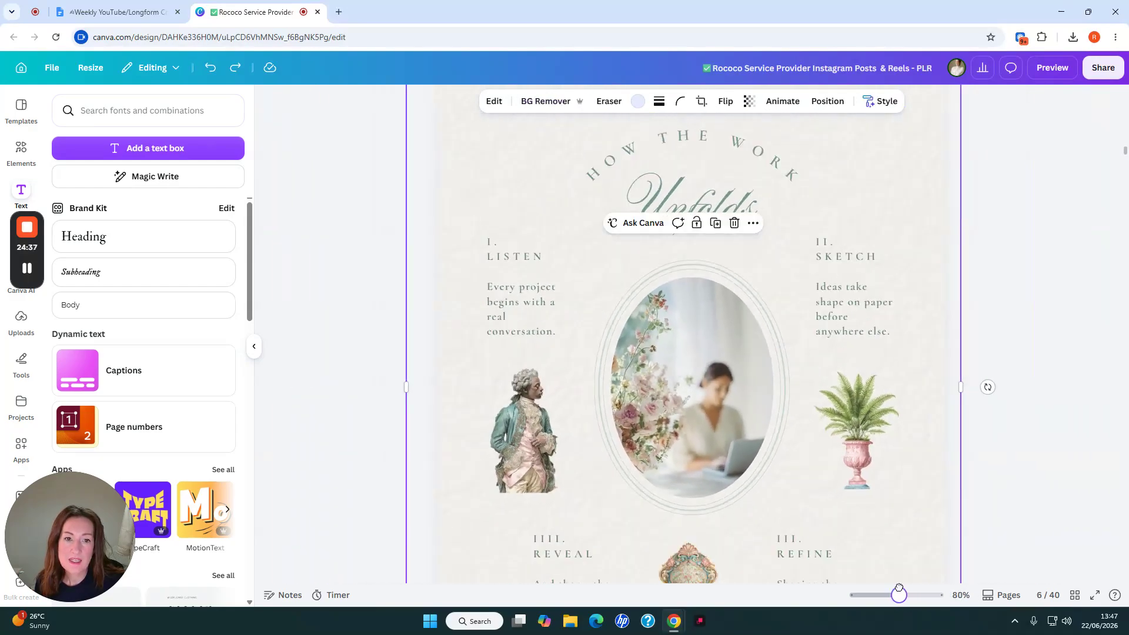
scroll(951, 401, up, 2)
drag(917, 290, 837, 321)
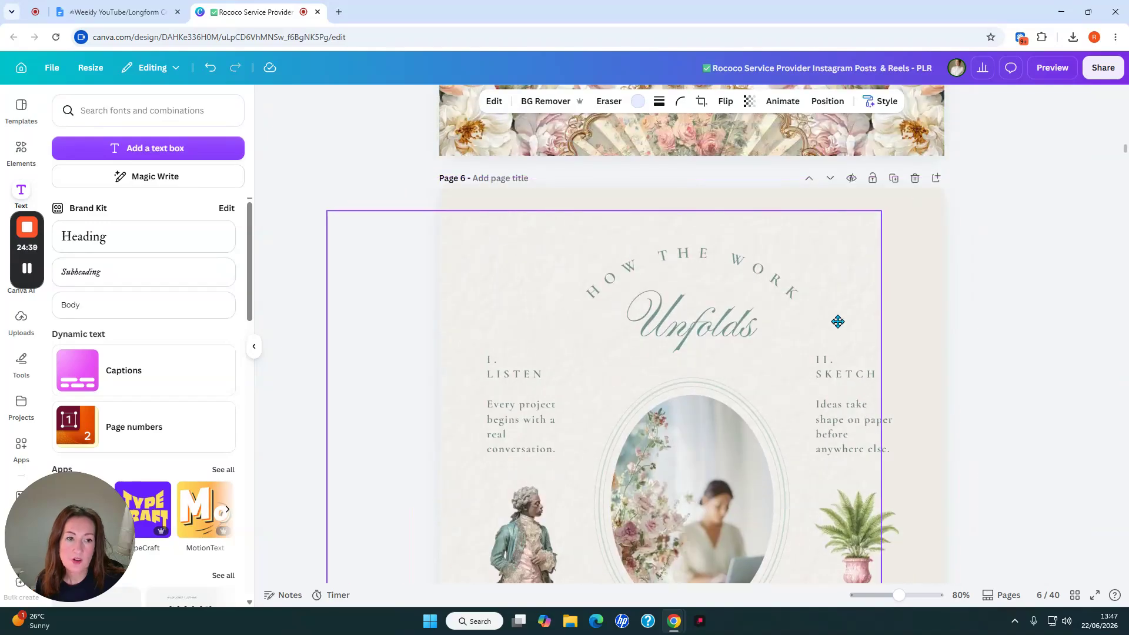
click(897, 261)
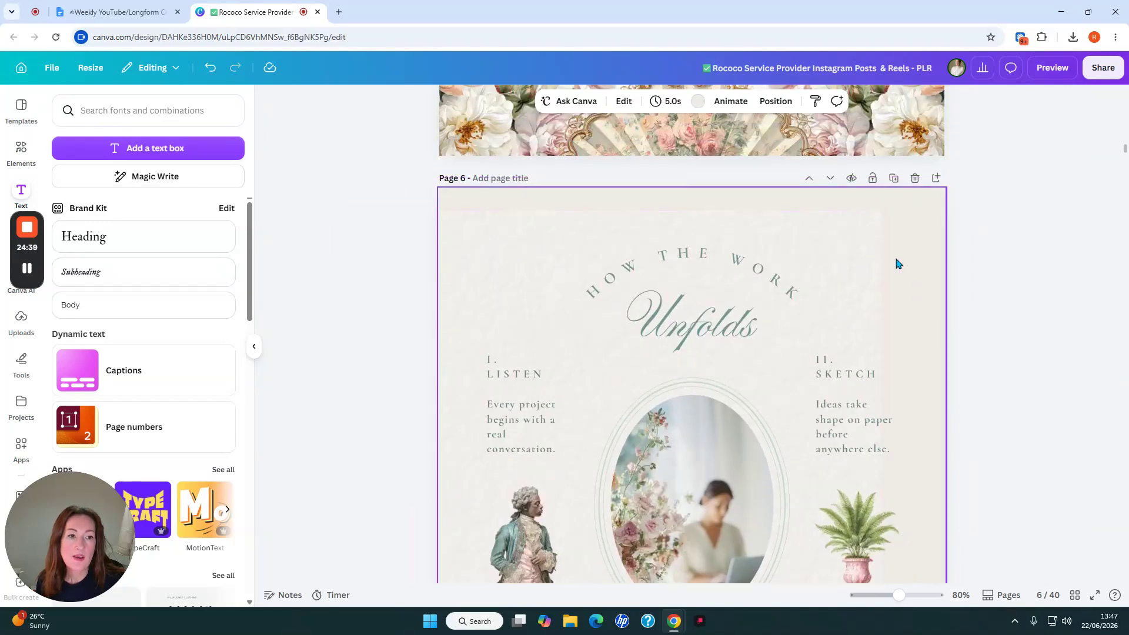
click(698, 103)
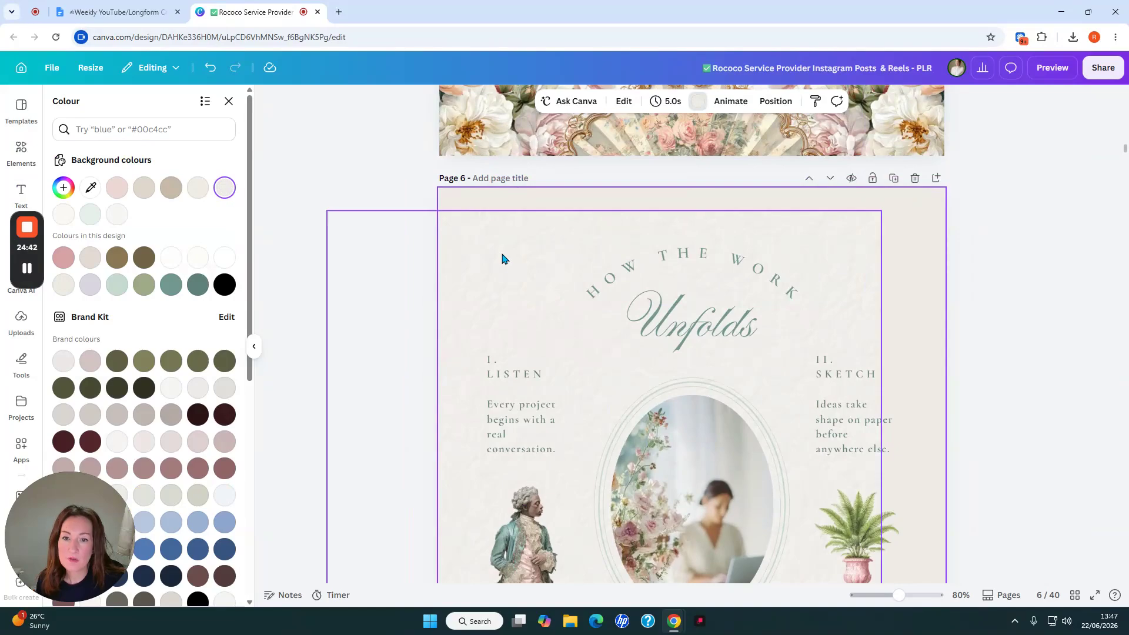
click(446, 259)
drag(446, 258, 533, 241)
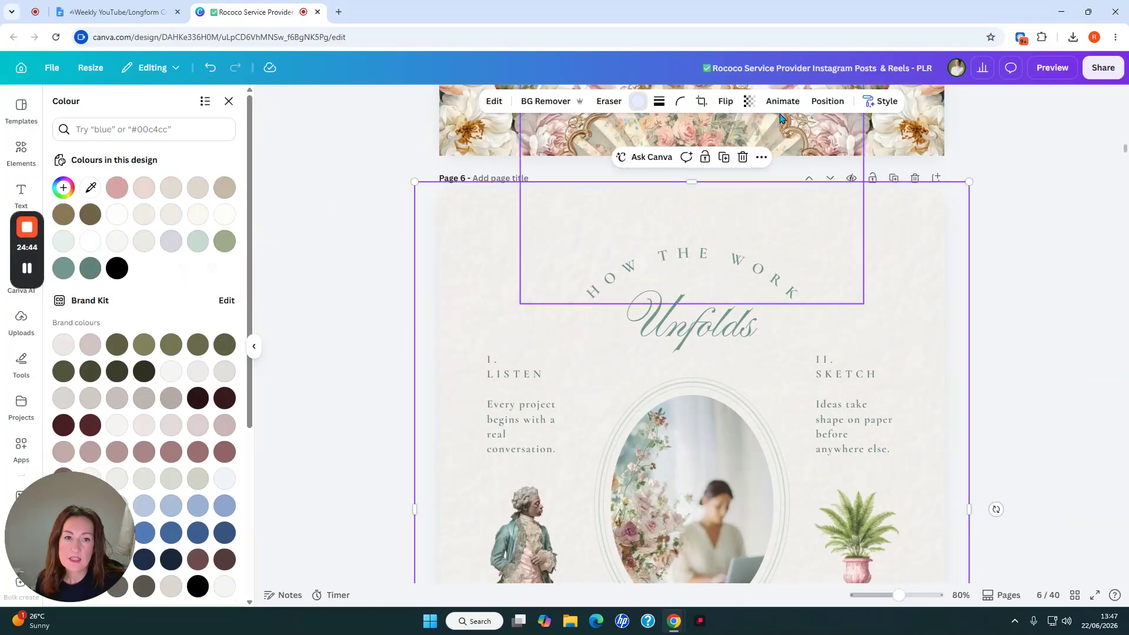
Raise the paper texture's transparency value on page 6 to the maximum and view the whole page
click(749, 101)
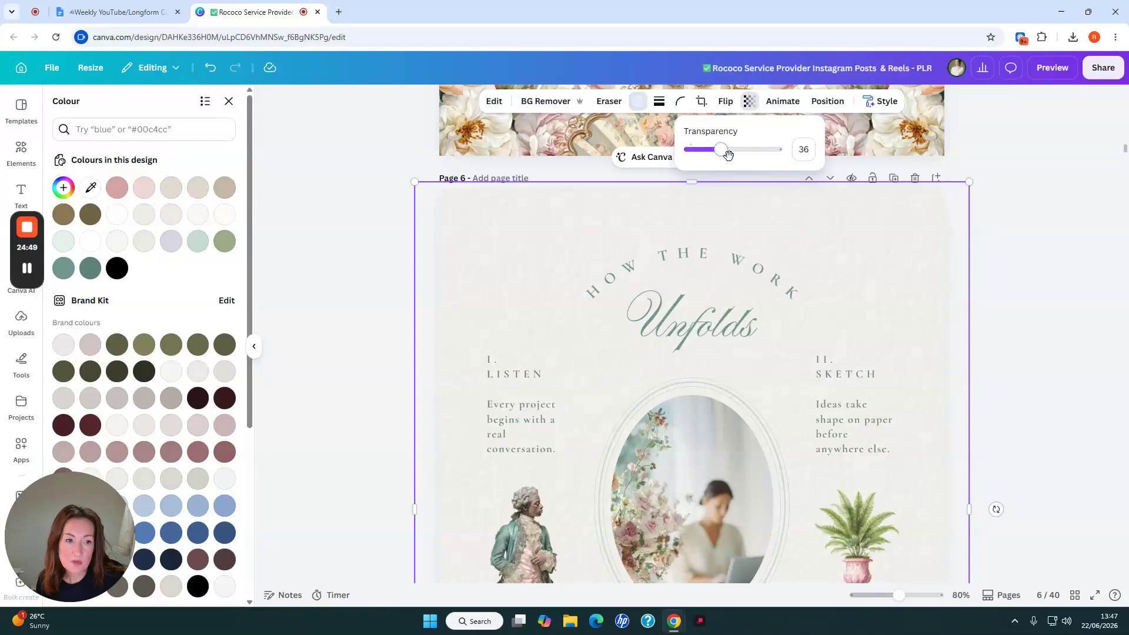
drag(725, 150, 783, 151)
drag(899, 598, 882, 596)
scroll(932, 442, down, 1)
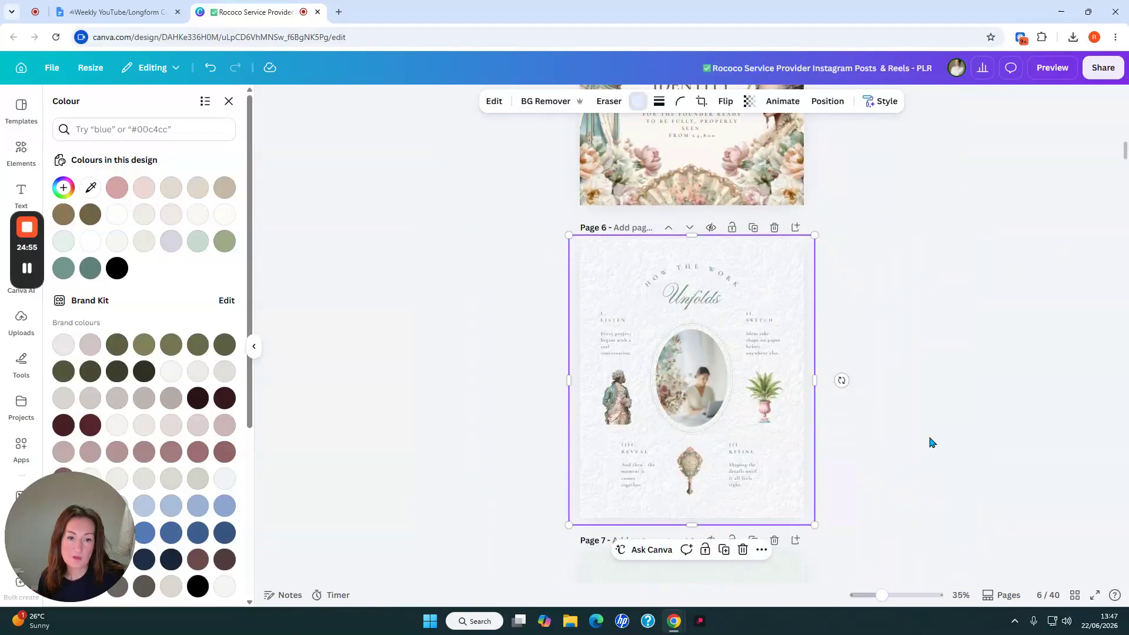
Set the paper texture's transparency on page 6 to 36 and examine the subtler finish up close
scroll(932, 442, down, 2)
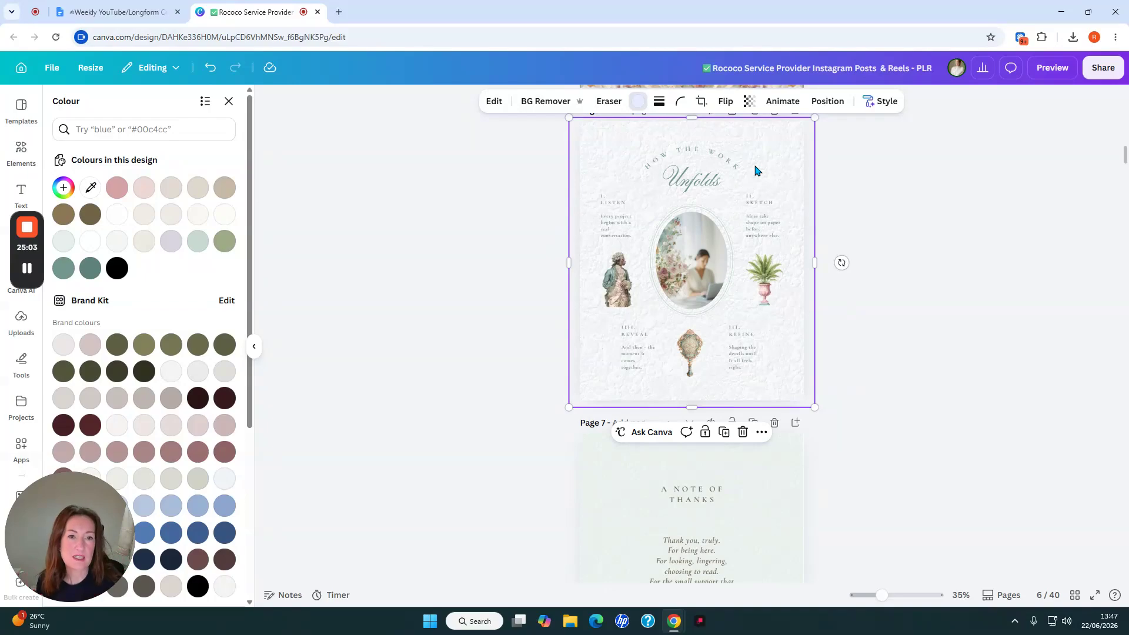
drag(882, 595, 886, 595)
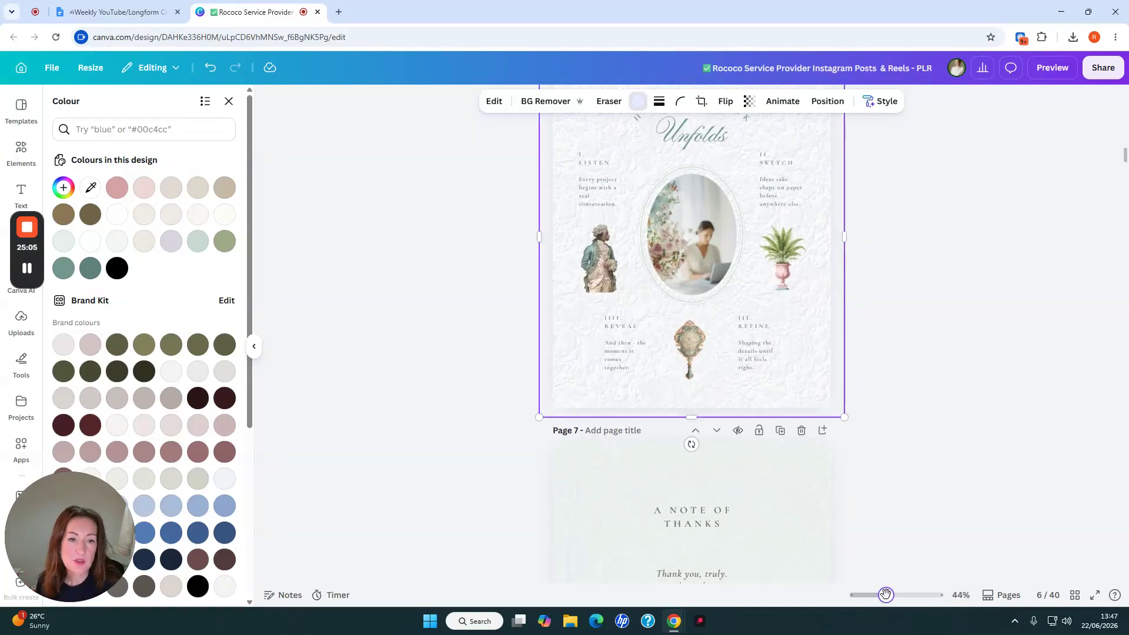
scroll(706, 194, up, 1)
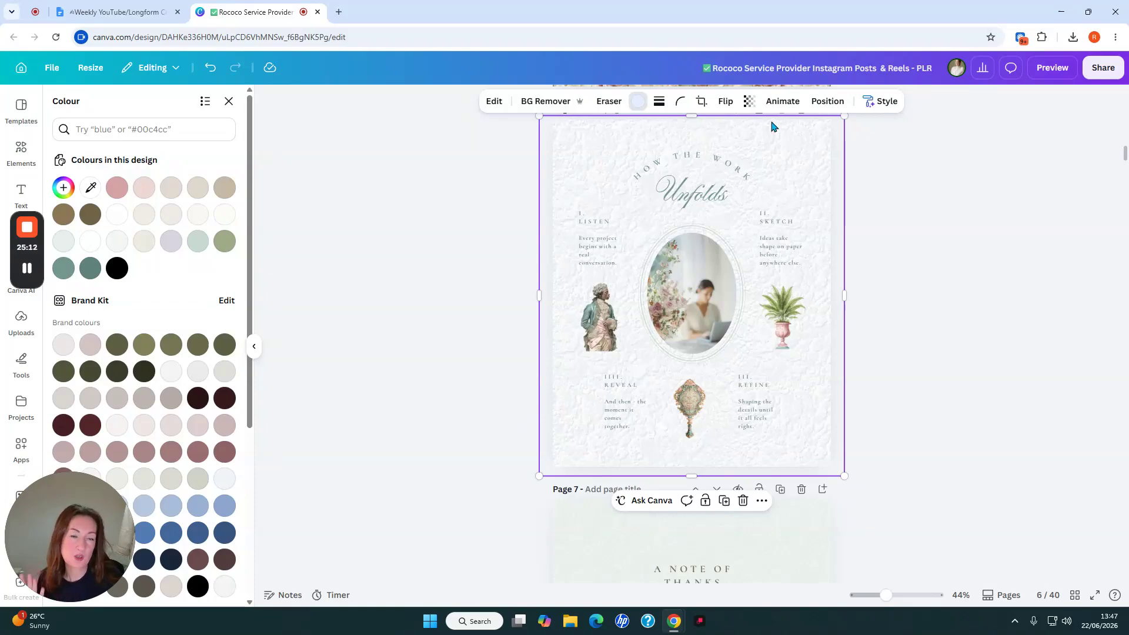
click(750, 101)
drag(776, 148, 715, 153)
drag(715, 154, 720, 154)
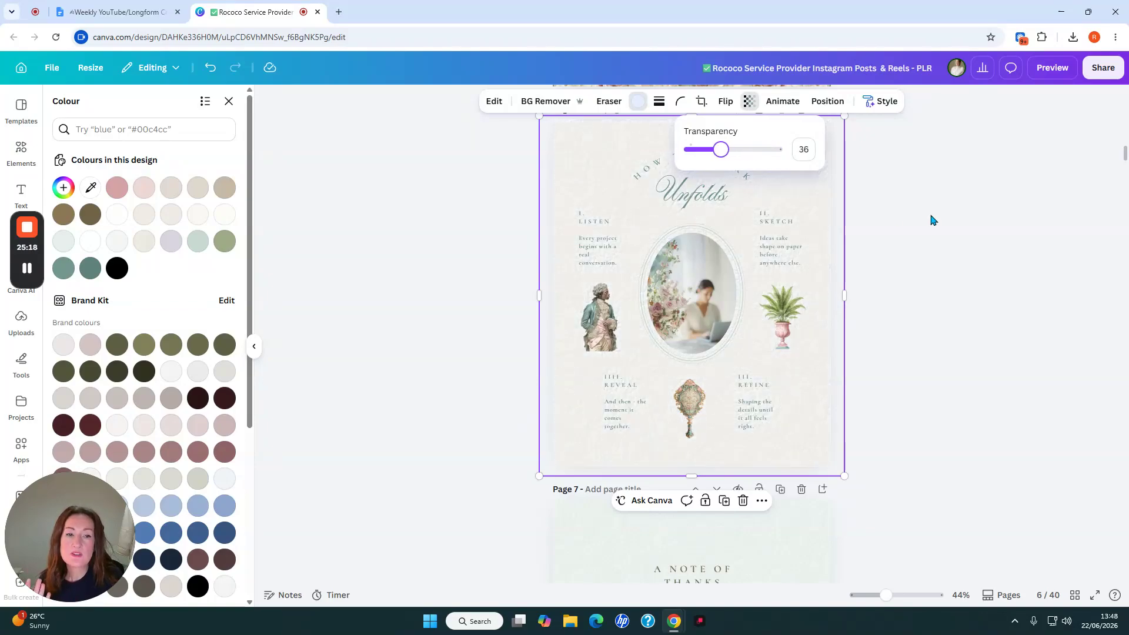
drag(885, 595, 895, 594)
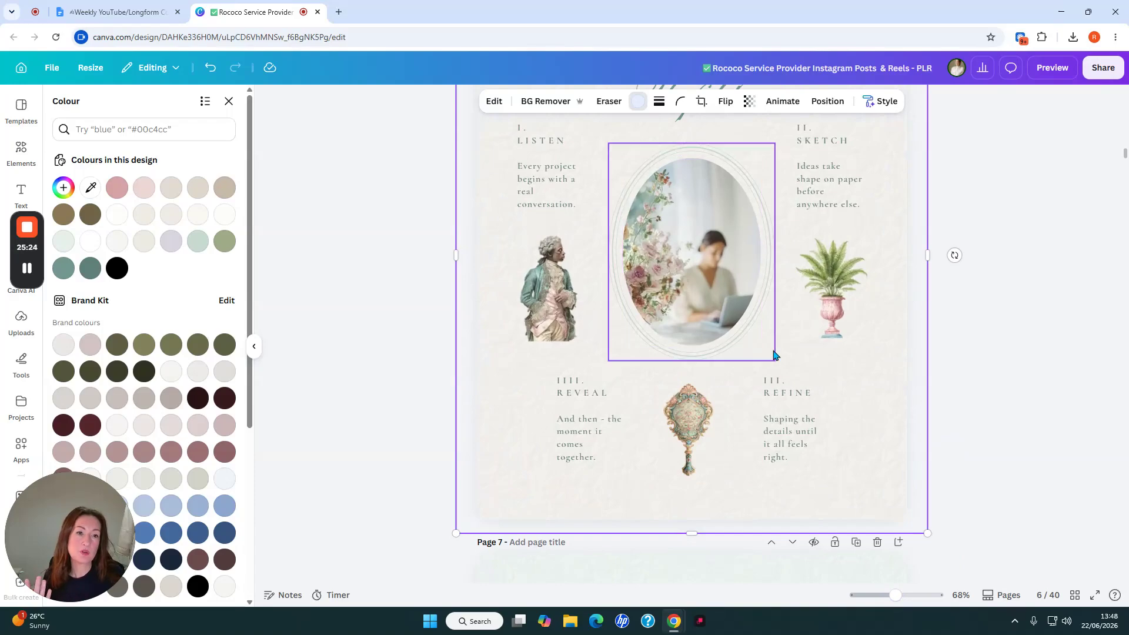
click(1023, 368)
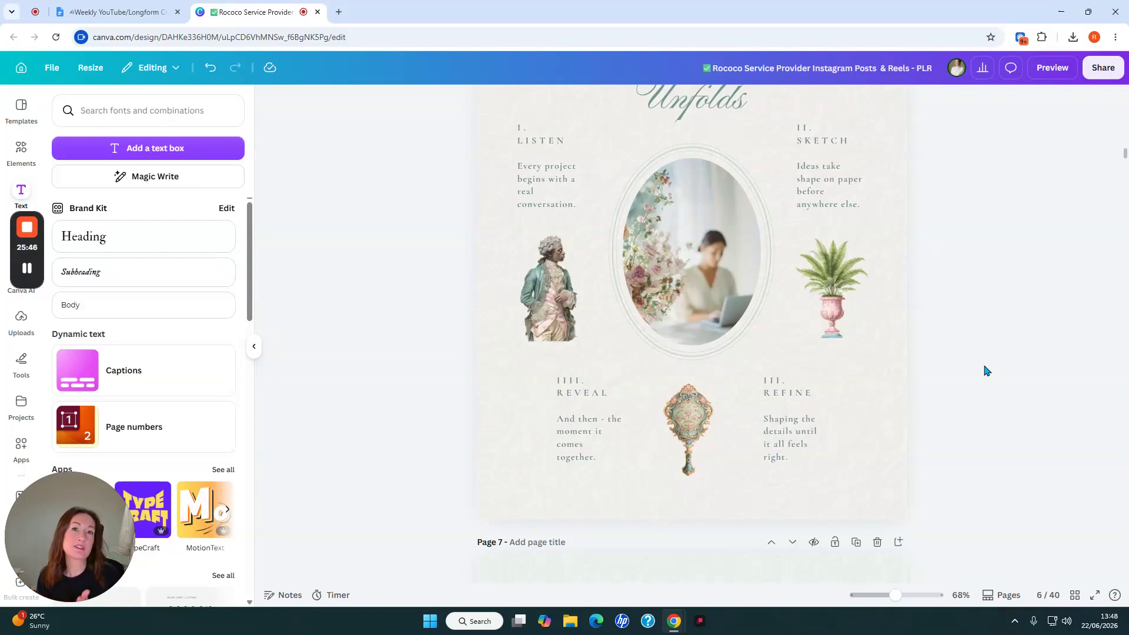
Look through the posts after page 6, comparing the heron pricing post on page 12 with the Welcome post on page 13
click(897, 327)
click(967, 330)
scroll(967, 329, down, 6)
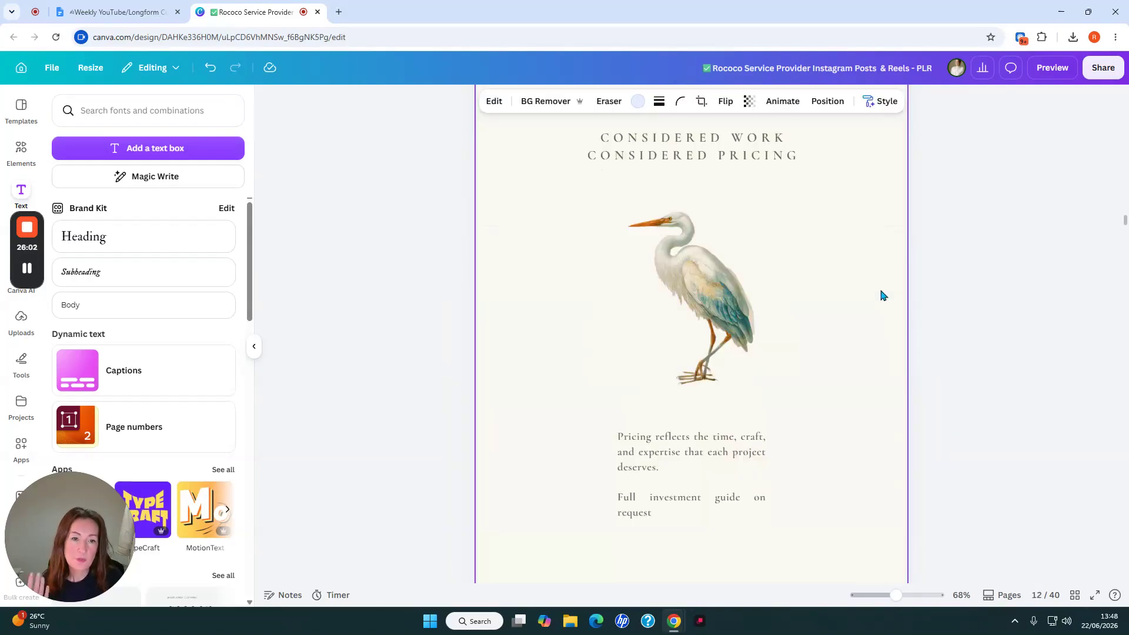
scroll(882, 295, down, 8)
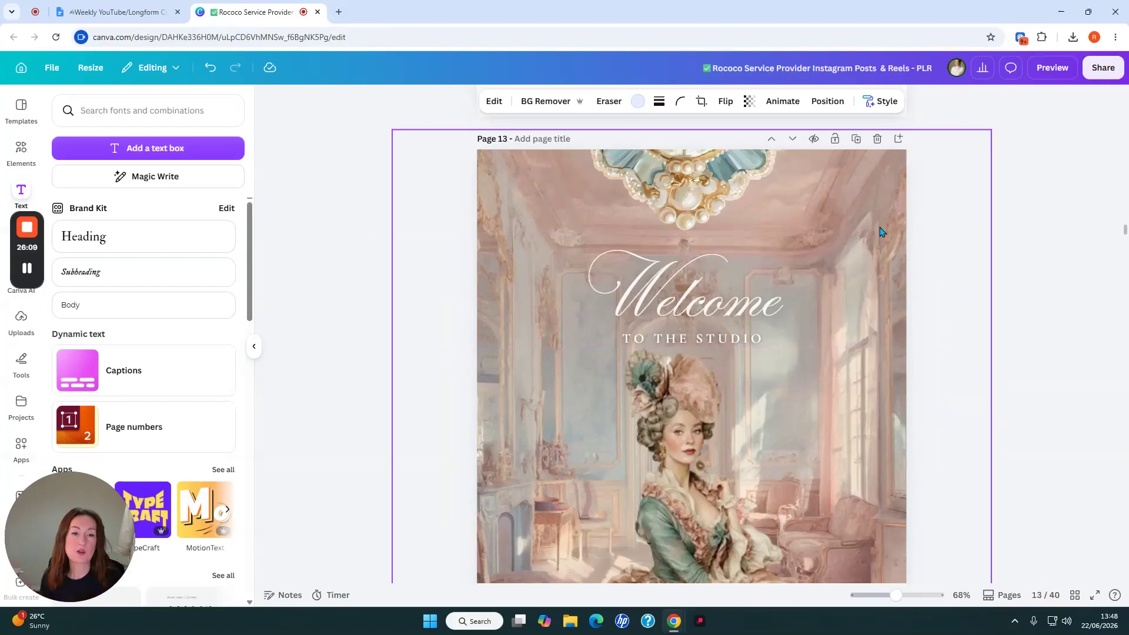
scroll(876, 233, up, 8)
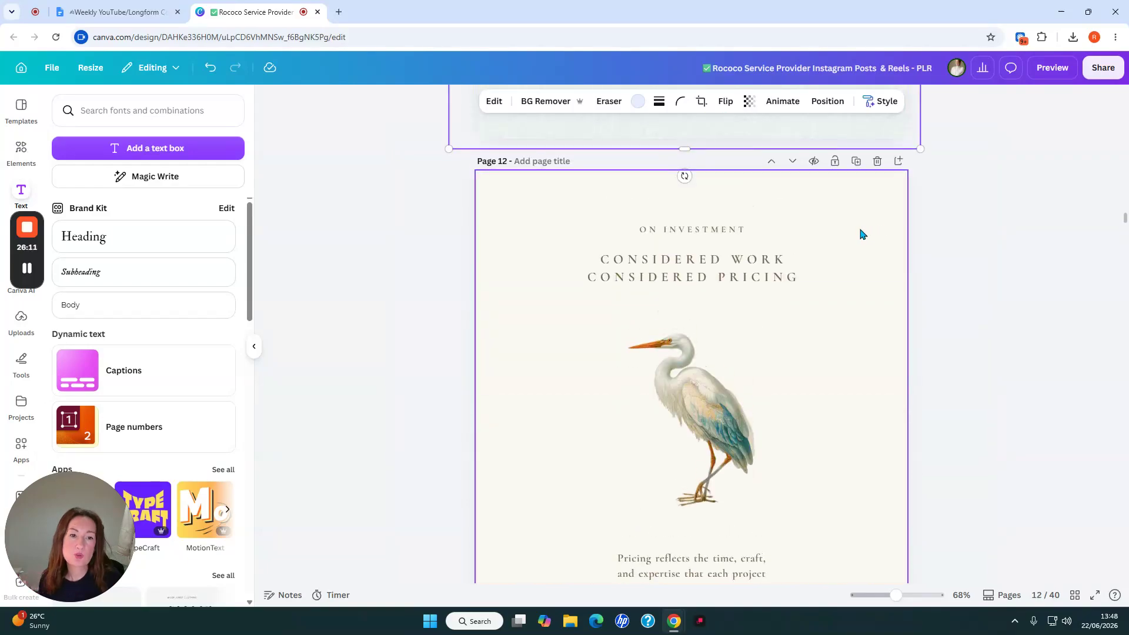
scroll(862, 233, up, 4)
scroll(862, 233, down, 12)
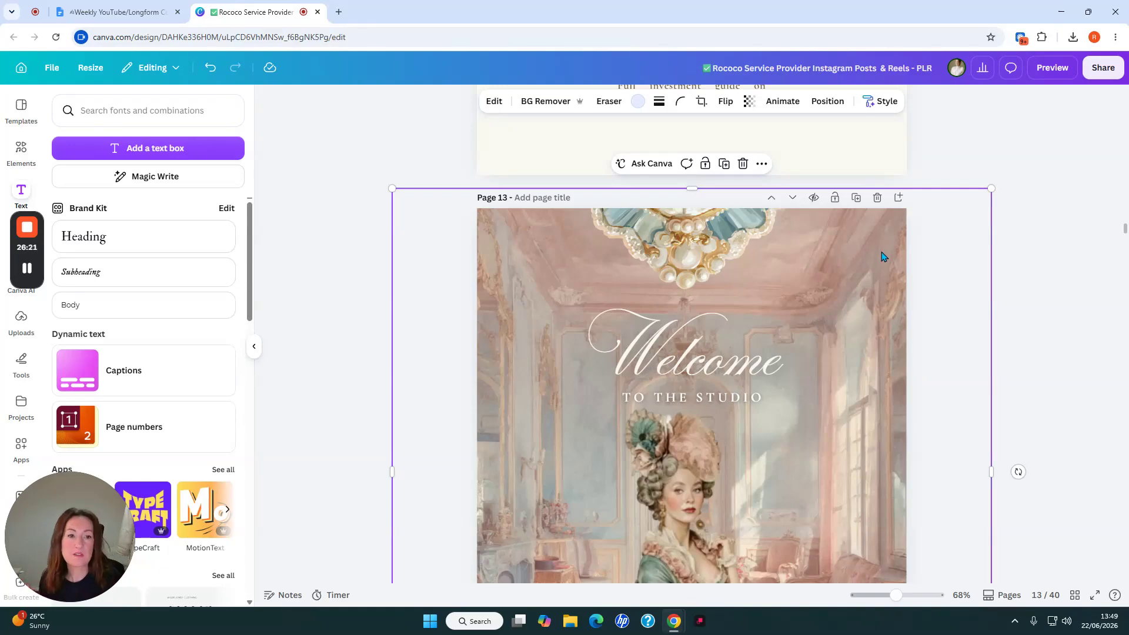
scroll(880, 256, down, 2)
Move the texture overlay on page 13 partly off the Welcome post and set its transparency to 29
drag(902, 594, 887, 595)
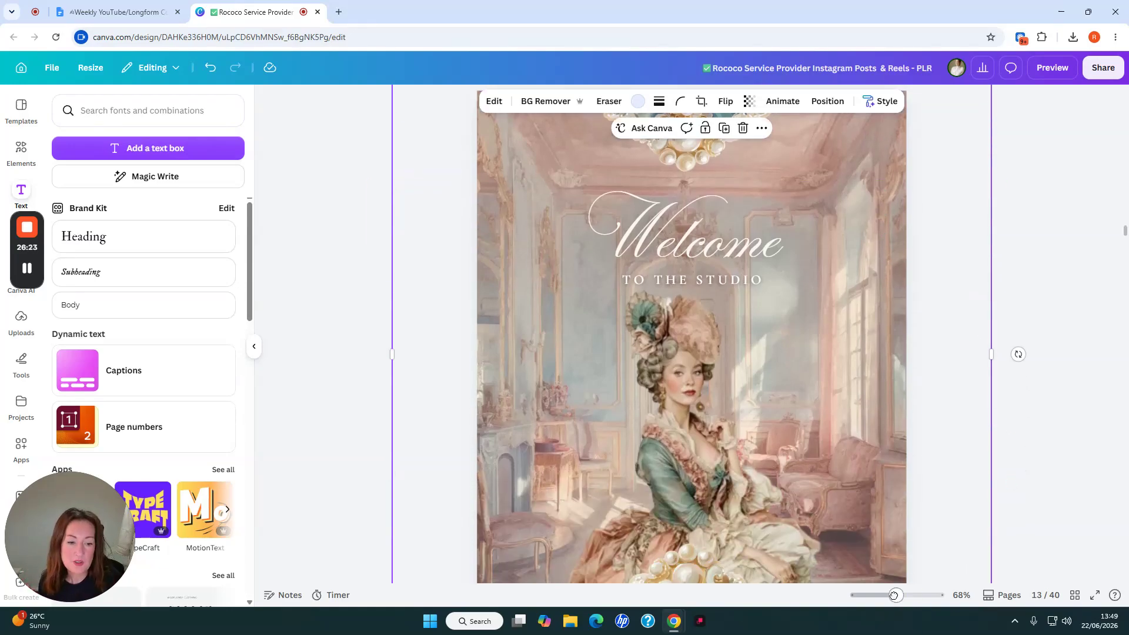
drag(867, 201, 609, 242)
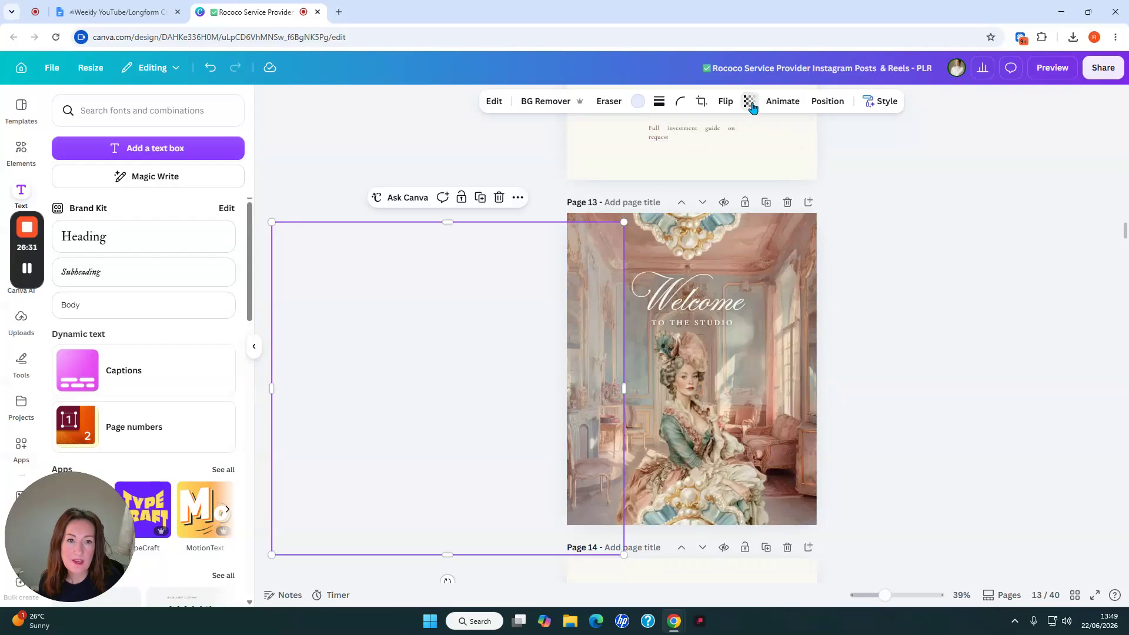
click(748, 100)
mouse_move(710, 151)
mouse_down()
mouse_move(777, 152)
mouse_move(715, 154)
mouse_up()
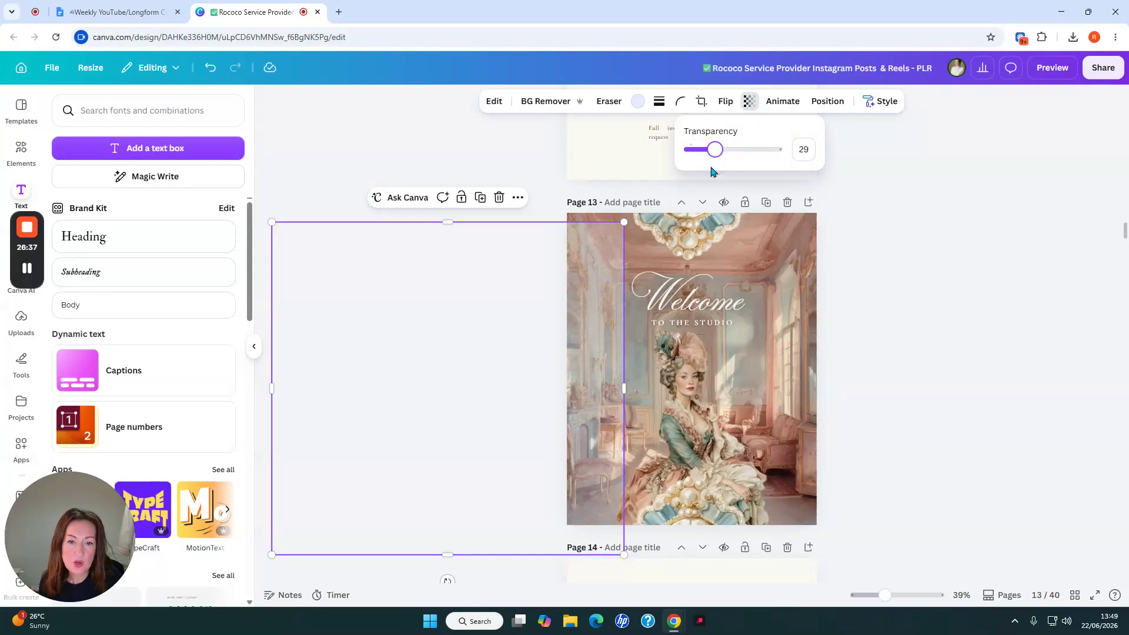
Place the texture overlay back over page 13, shift it aside once more to compare, and centre it on the page
click(777, 232)
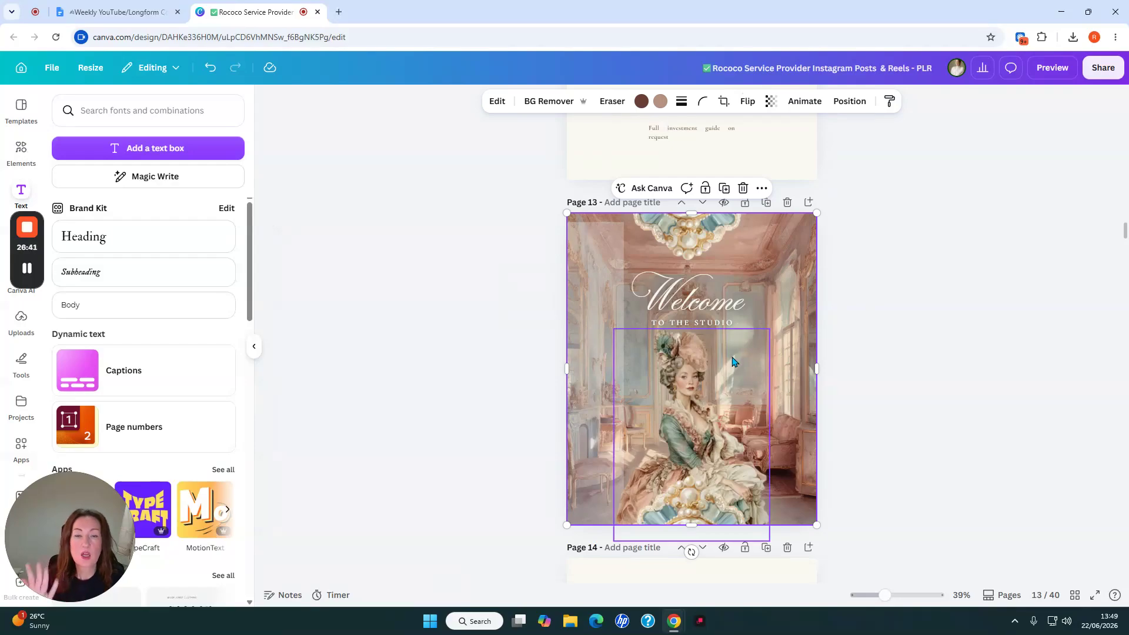
drag(596, 332, 826, 336)
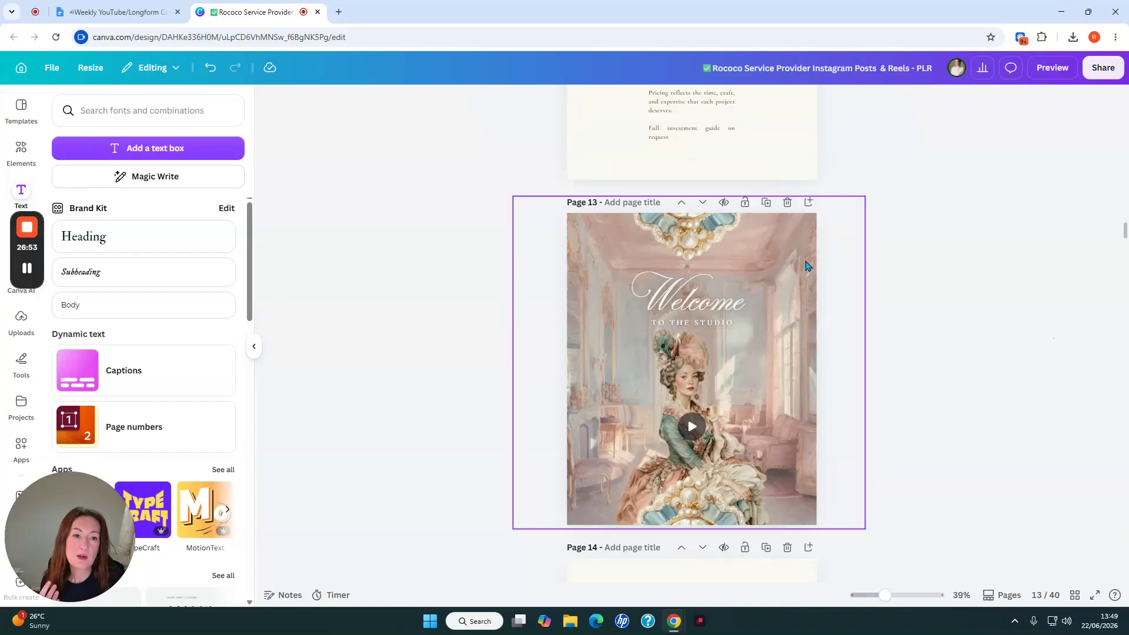
drag(791, 252, 728, 281)
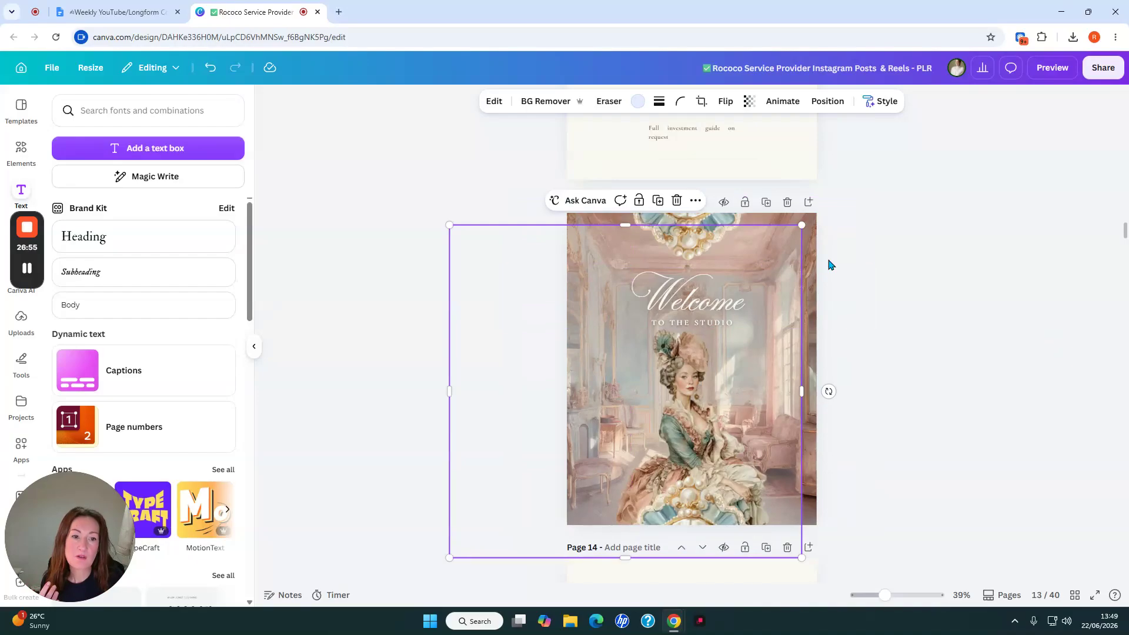
drag(779, 369, 842, 346)
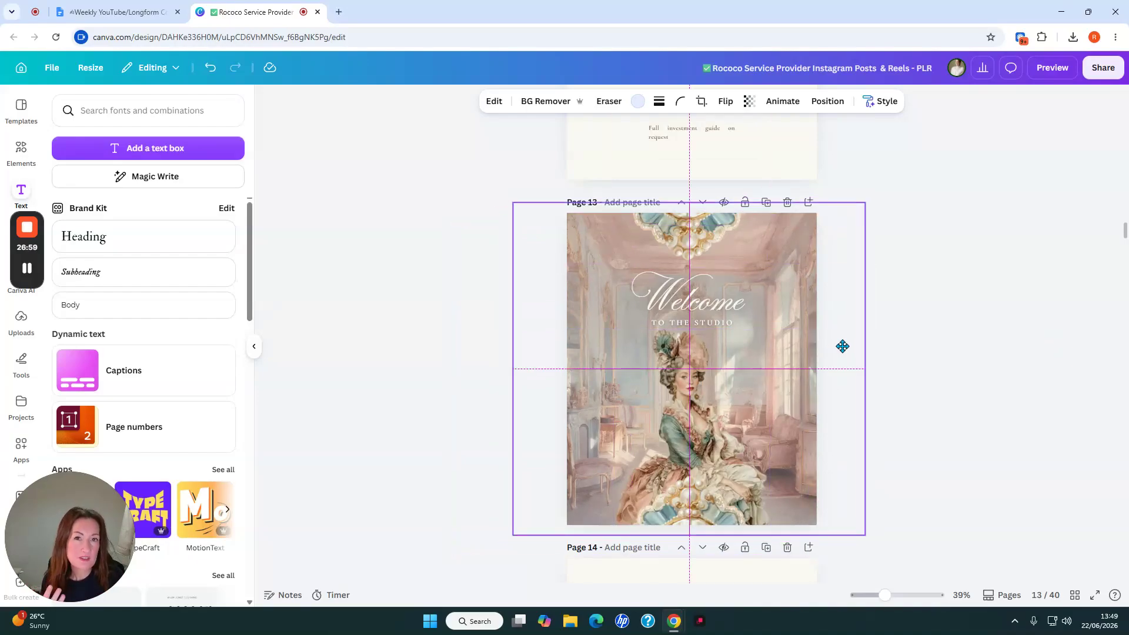
drag(842, 346, 842, 346)
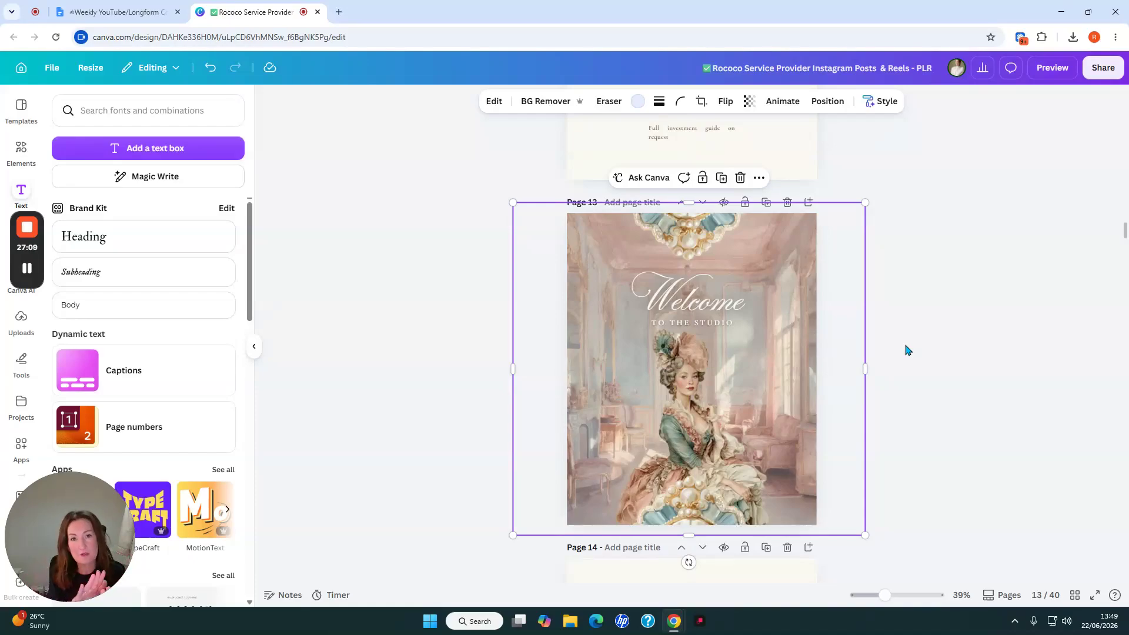
click(977, 335)
Look through the posts from page 14 to the Autumn booking post on page 20
scroll(978, 336, down, 10)
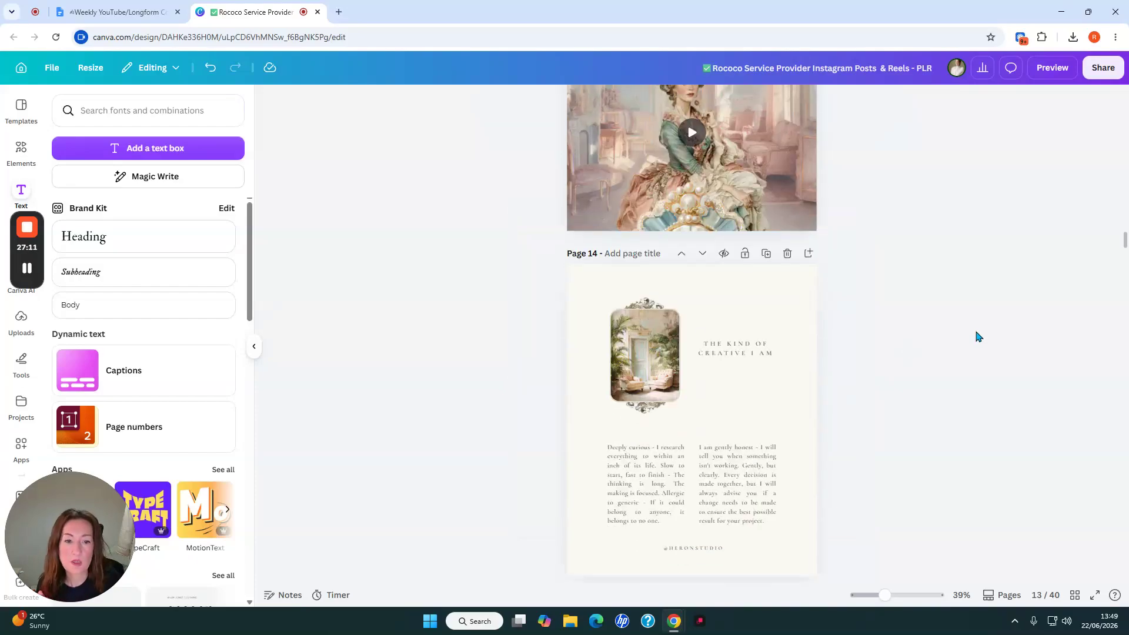
scroll(977, 336, down, 10)
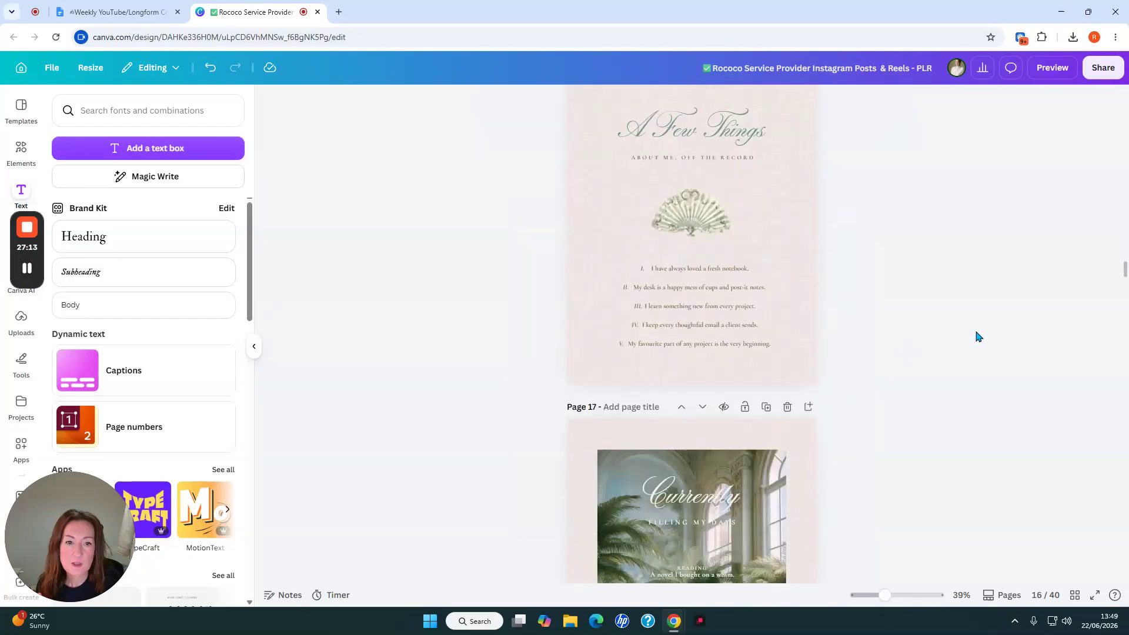
scroll(978, 336, down, 10)
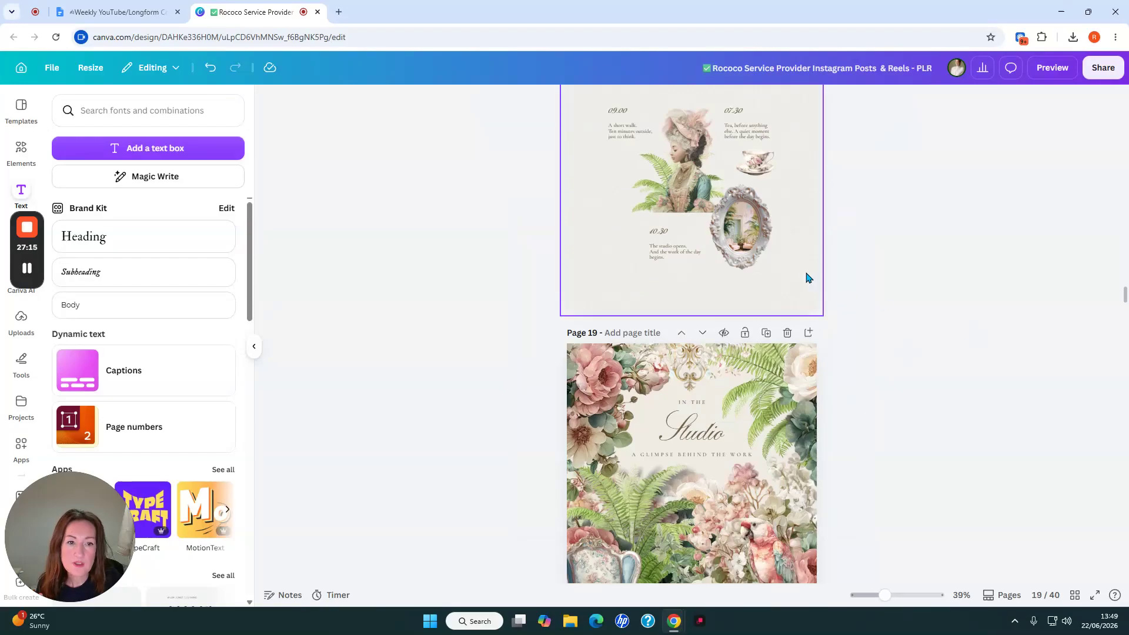
click(805, 277)
scroll(809, 275, down, 10)
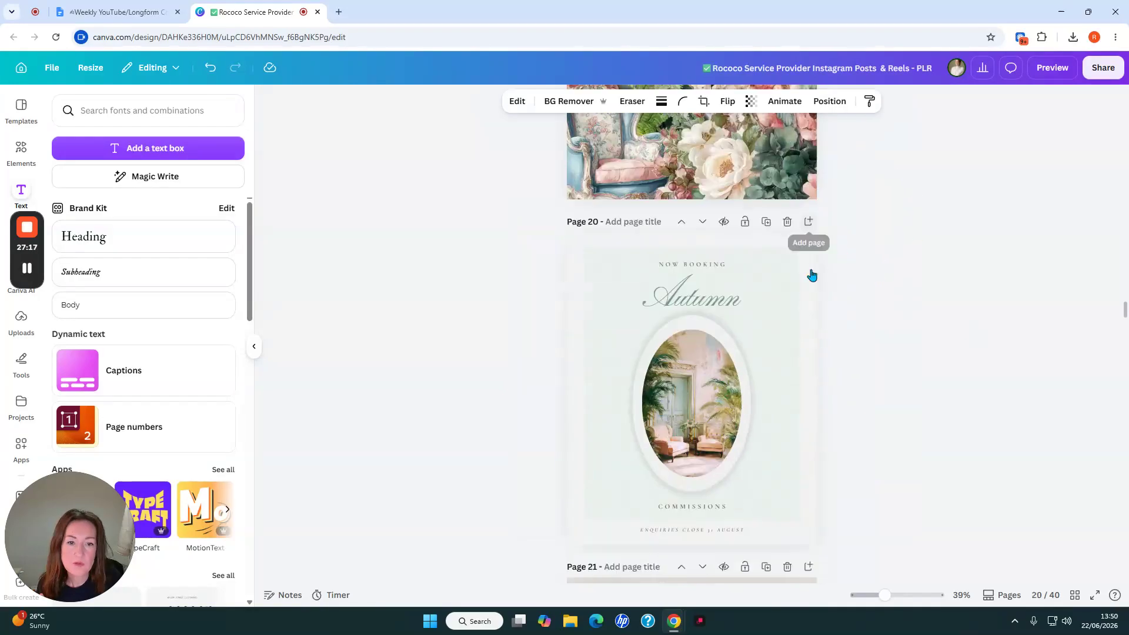
Move the paper texture on page 20 aside to inspect the flat colours beneath, and place it back over the page
click(810, 273)
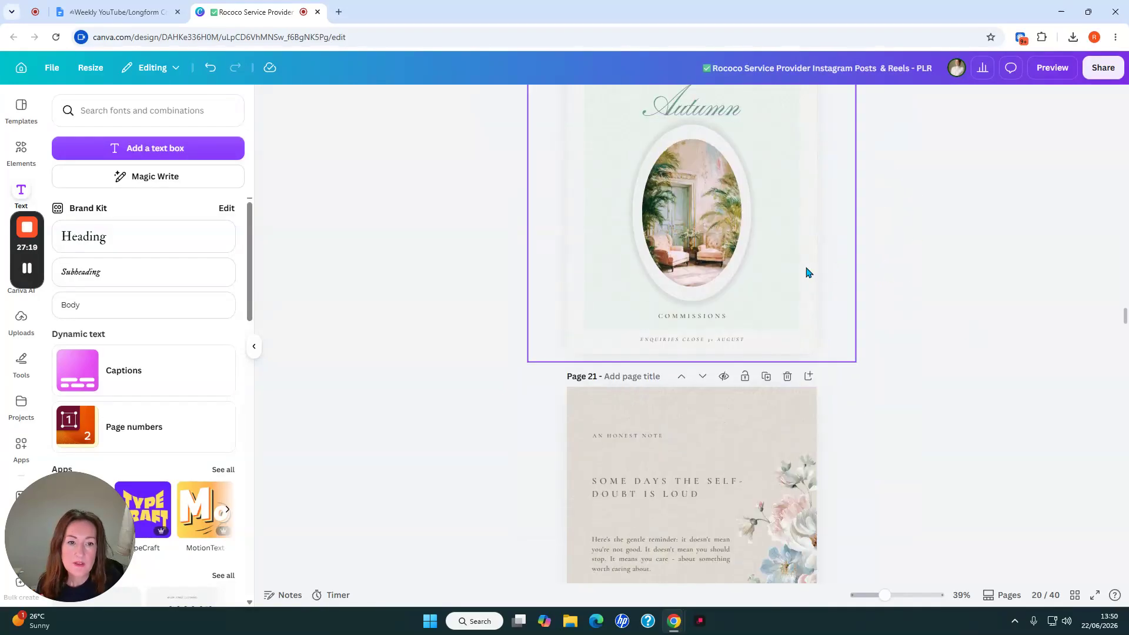
drag(811, 271, 566, 275)
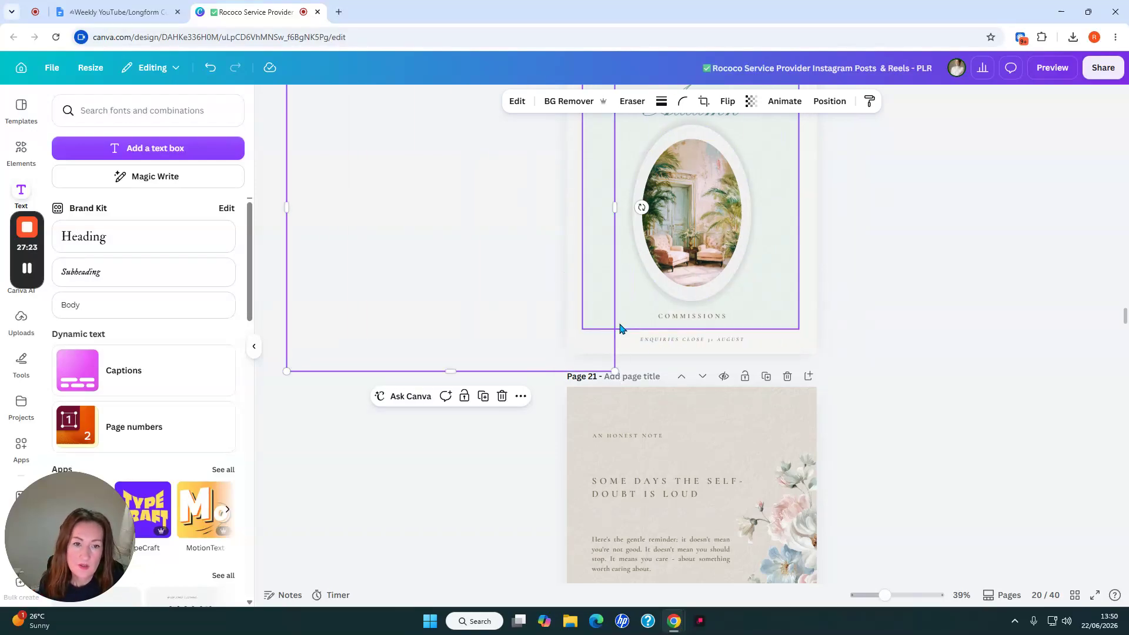
drag(885, 595, 905, 590)
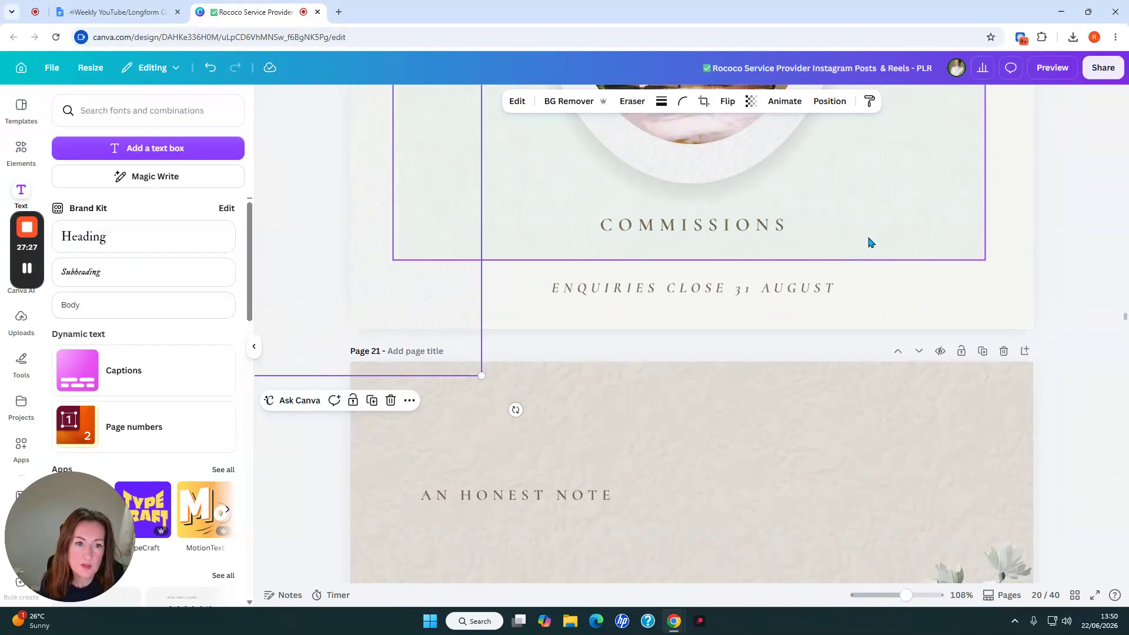
click(870, 241)
click(381, 257)
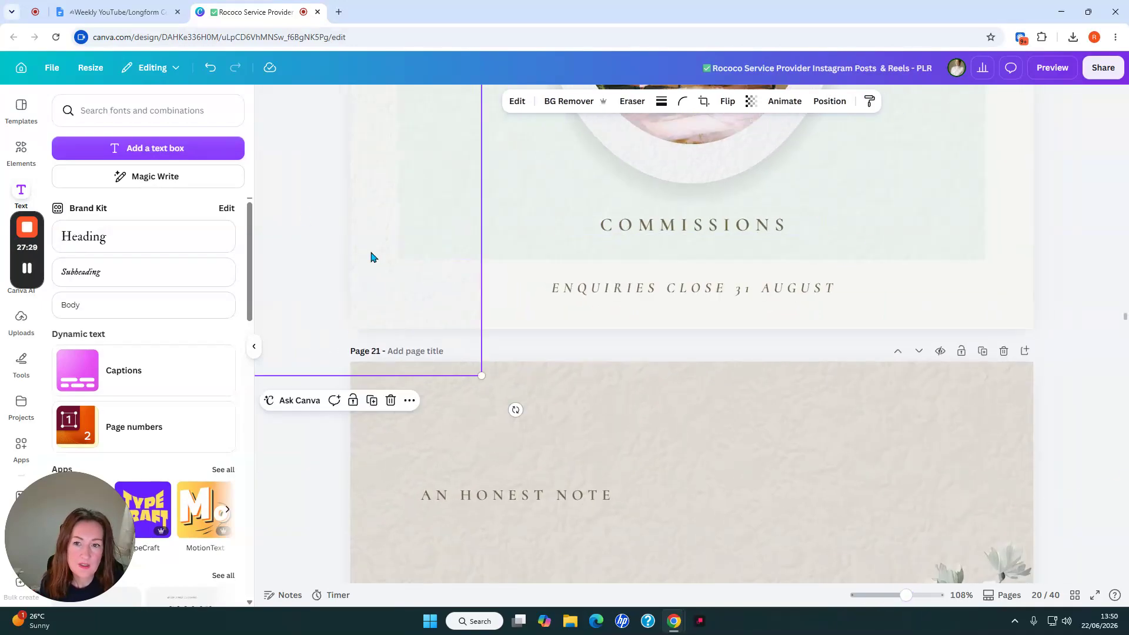
drag(371, 258, 974, 222)
Examine the textured oval frame around the room image on page 20, and view the posts on pages 21 and 22
scroll(974, 223, up, 9)
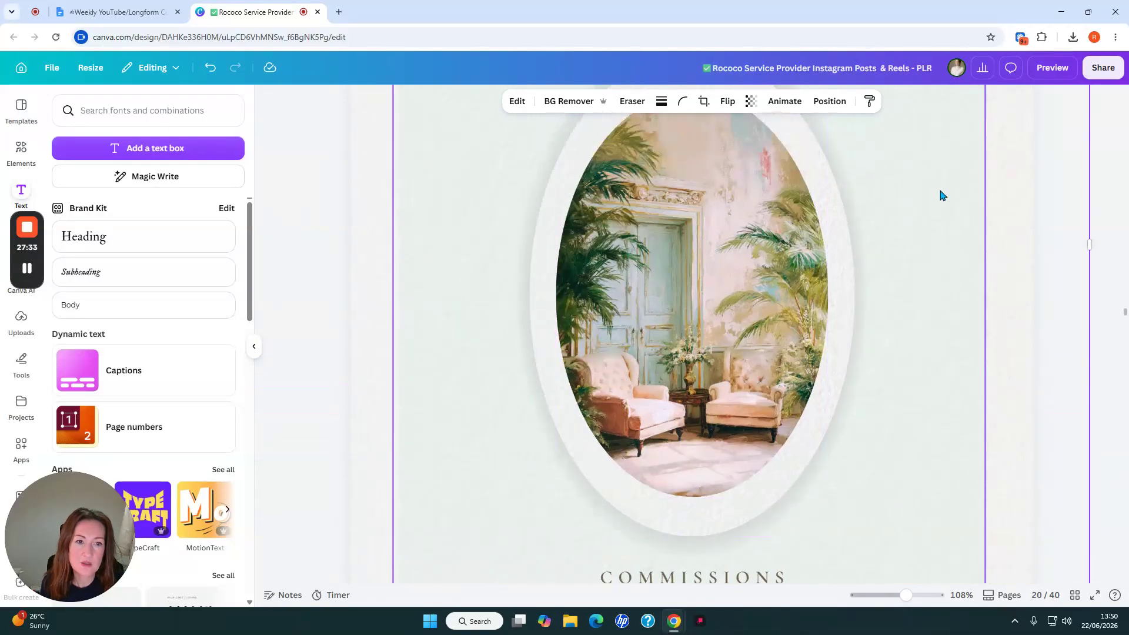
click(839, 436)
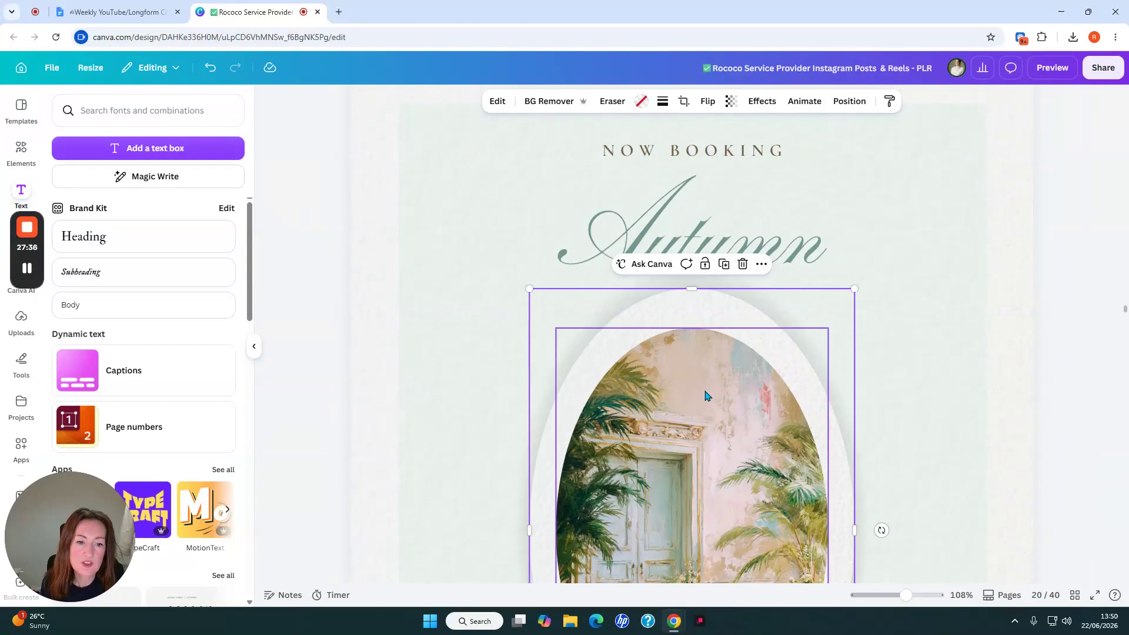
drag(906, 600, 893, 597)
scroll(945, 425, down, 10)
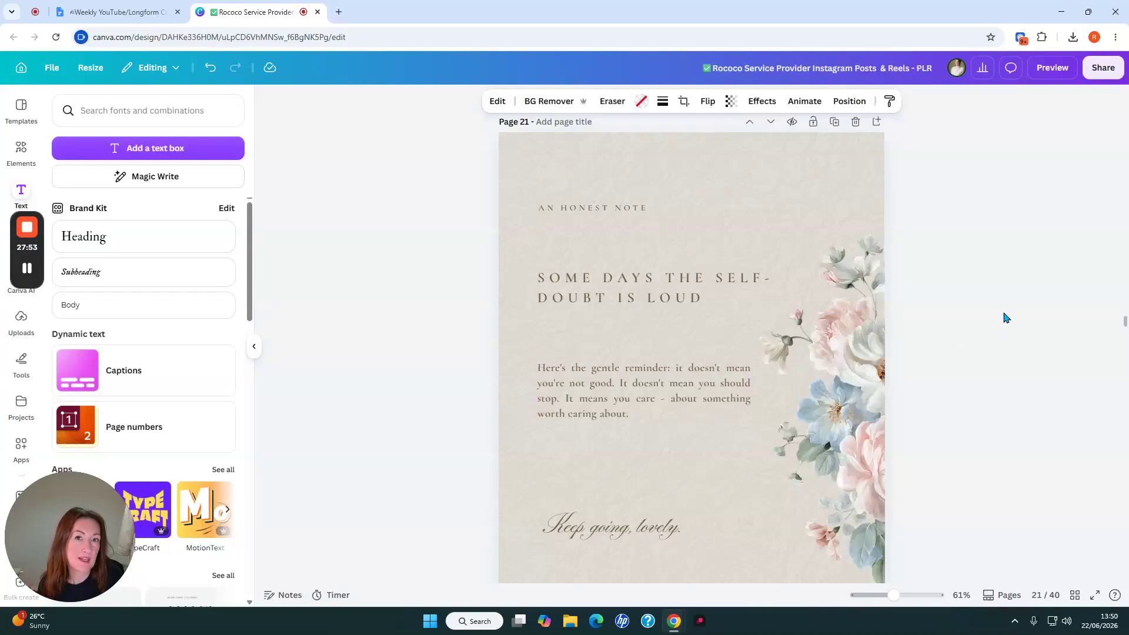
scroll(1003, 318, down, 4)
scroll(1003, 316, down, 10)
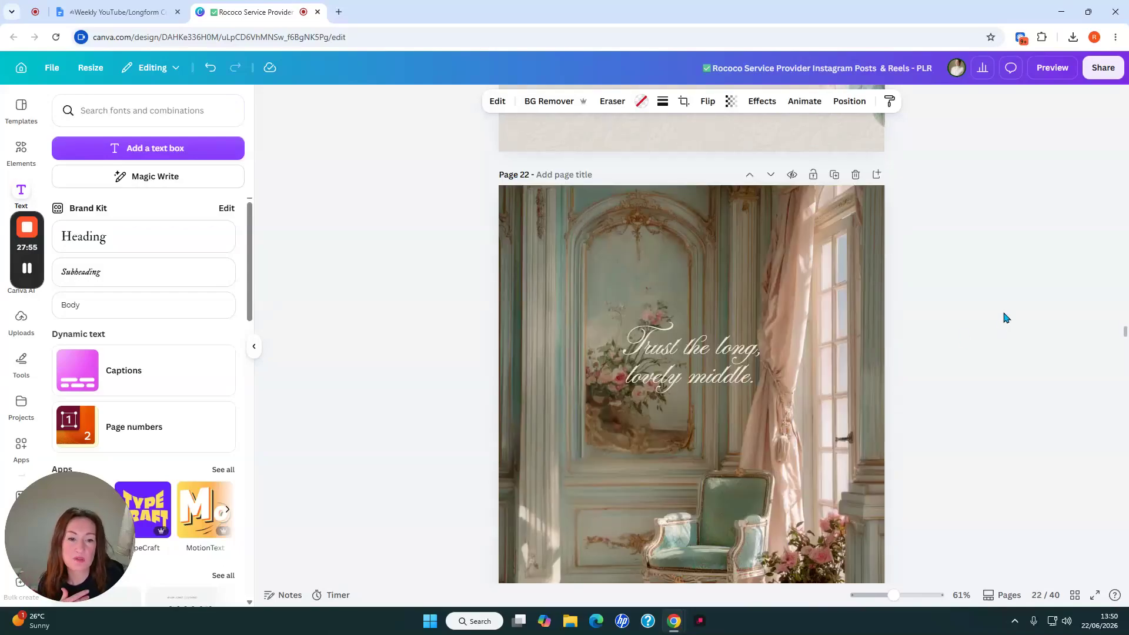
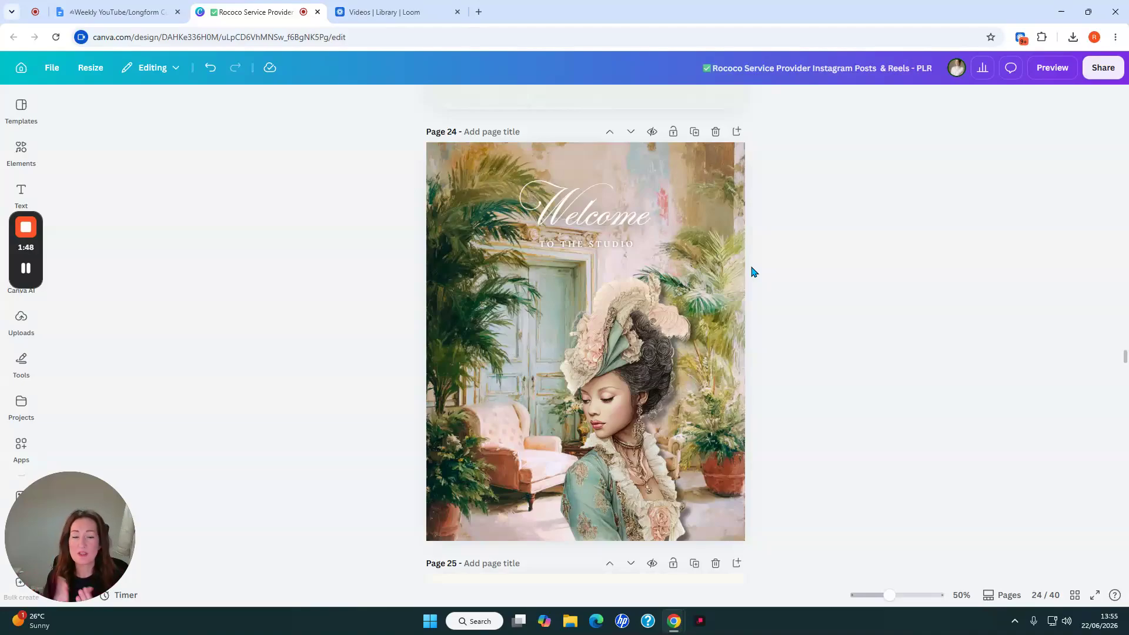
Examine the room background and the portrait cutout layered on the Welcome post on page 24
click(726, 256)
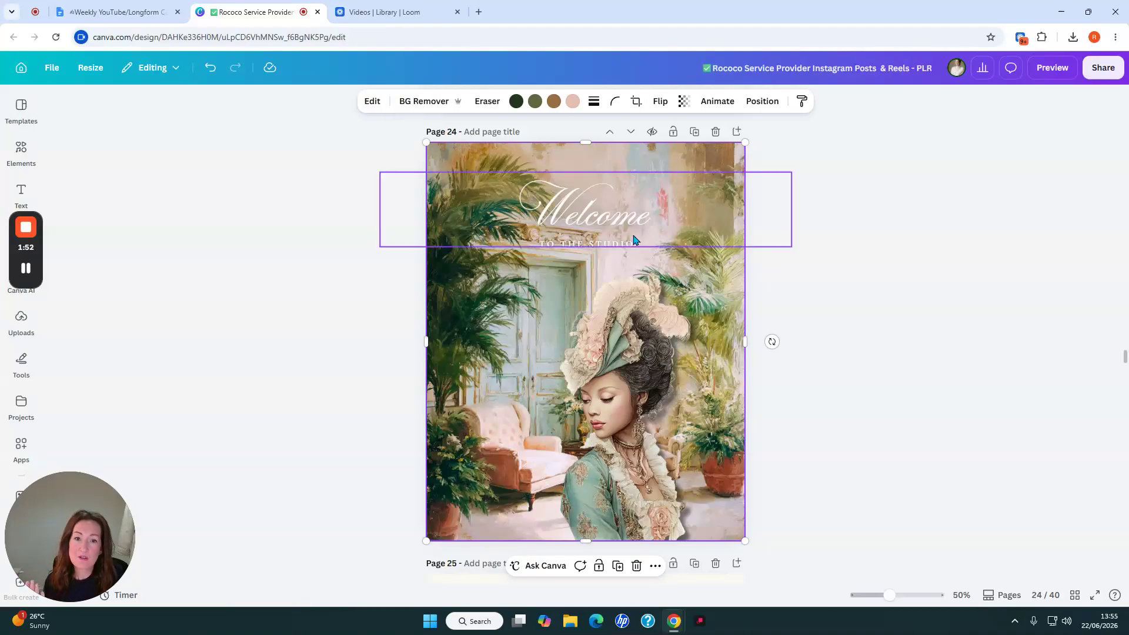
click(624, 333)
click(706, 165)
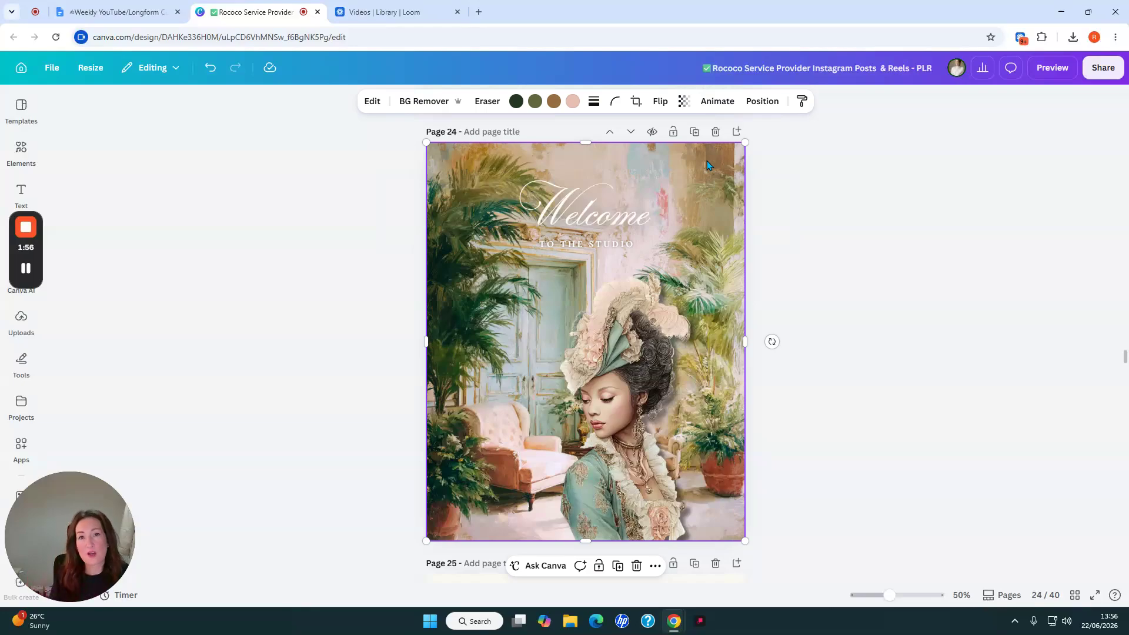
Open the drop shadow settings of the portrait cutout on page 24
click(639, 314)
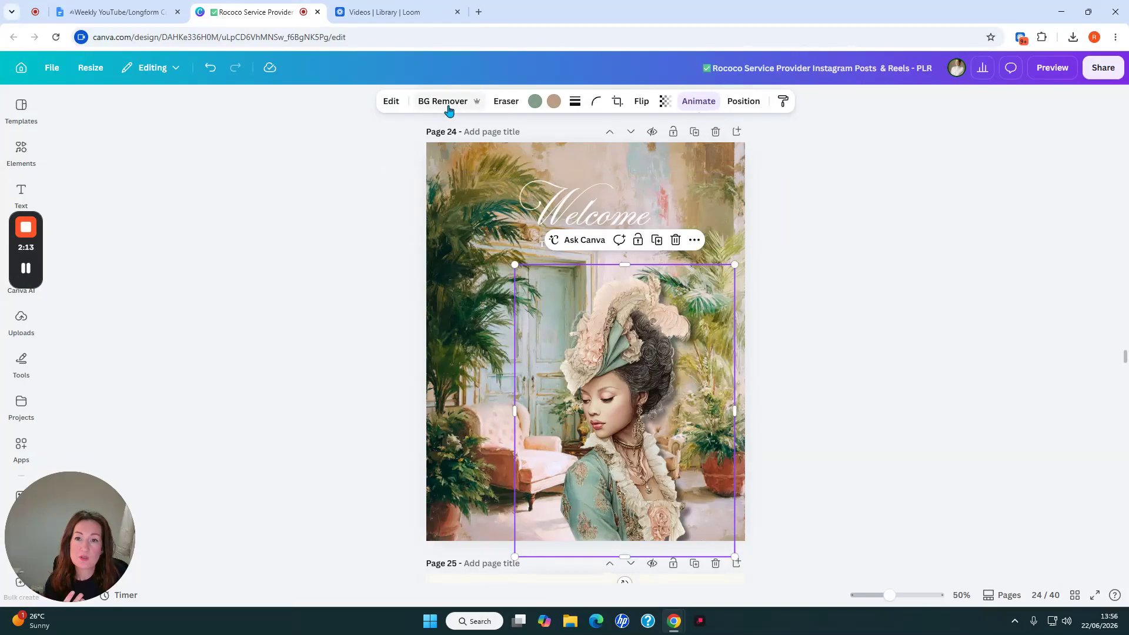
click(391, 102)
drag(44, 506, 908, 446)
scroll(136, 383, down, 3)
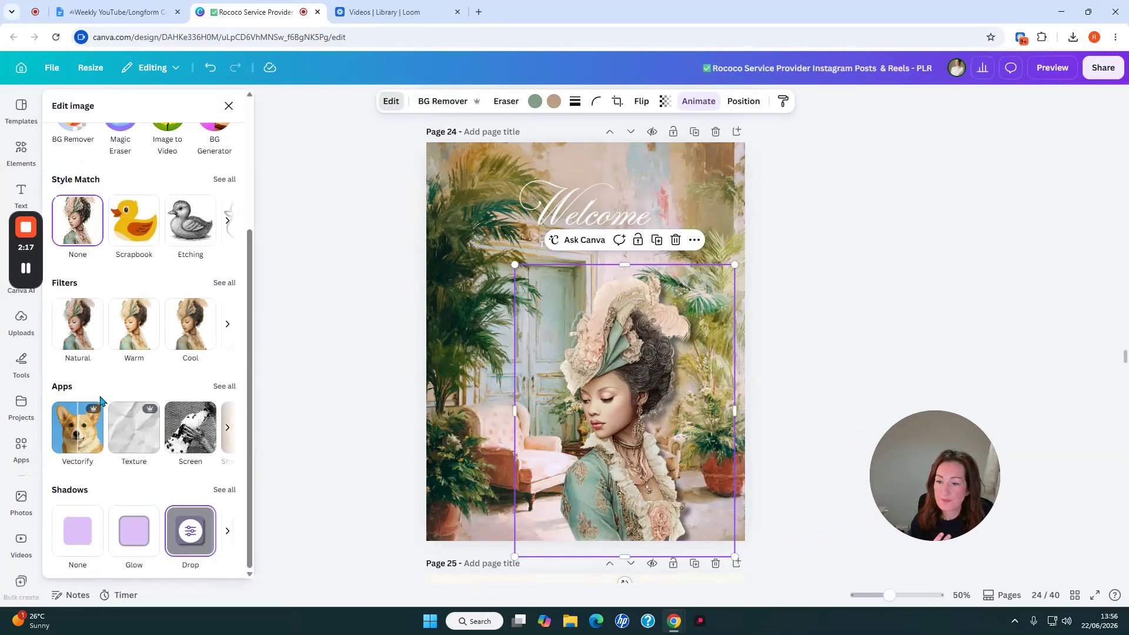
click(194, 538)
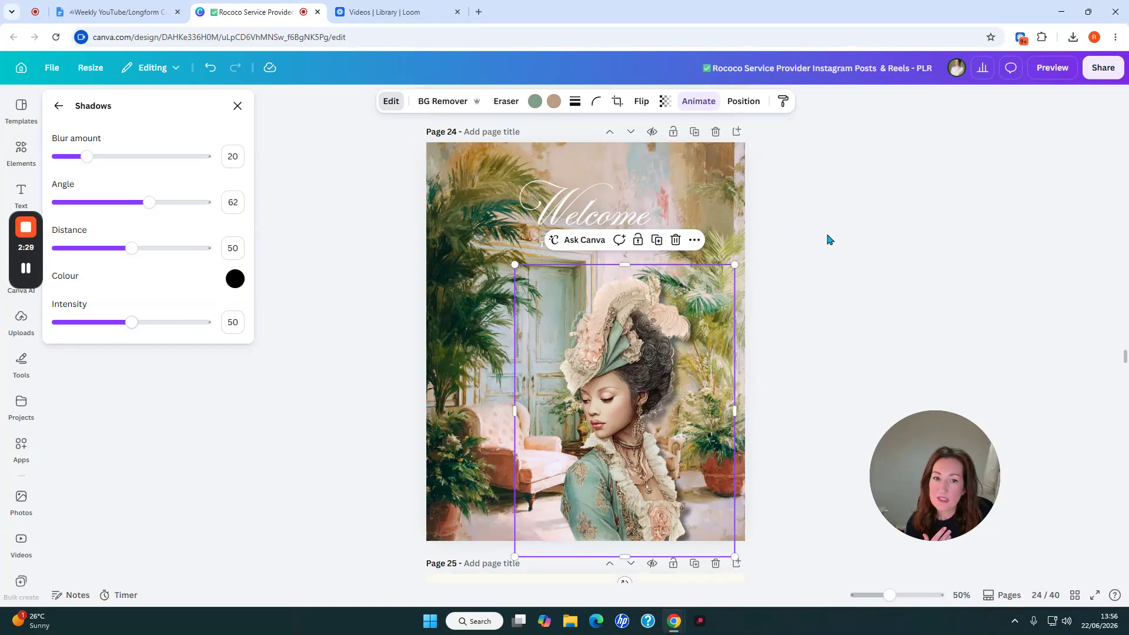
Inspect the Glow text effect on the Welcome heading and its subtitle on page 24, and close the effect settings
click(603, 222)
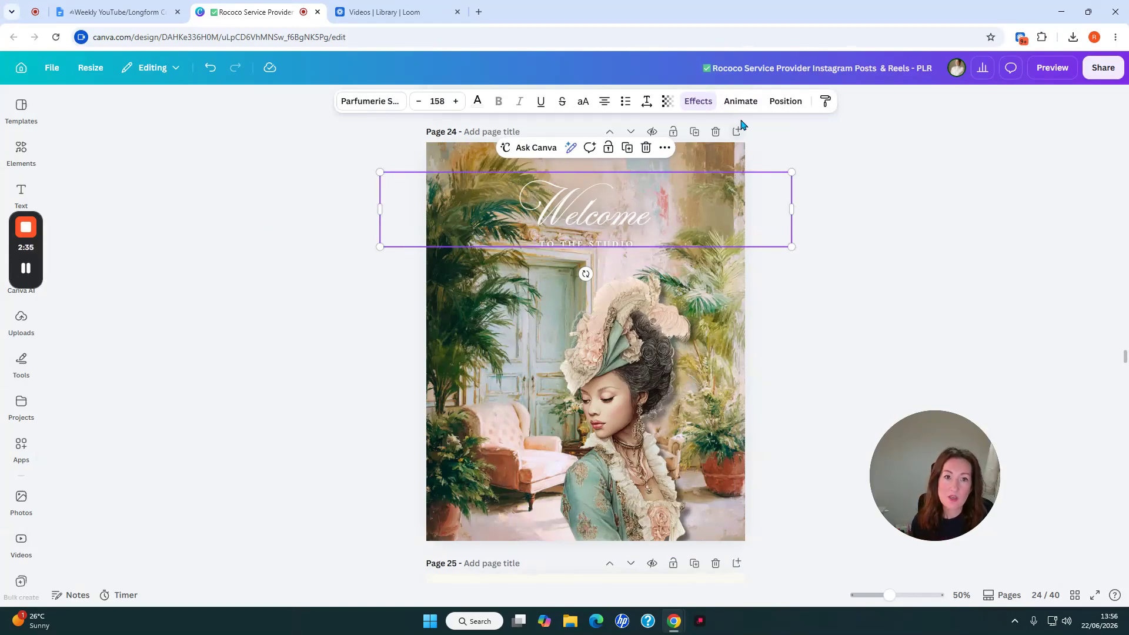
click(698, 101)
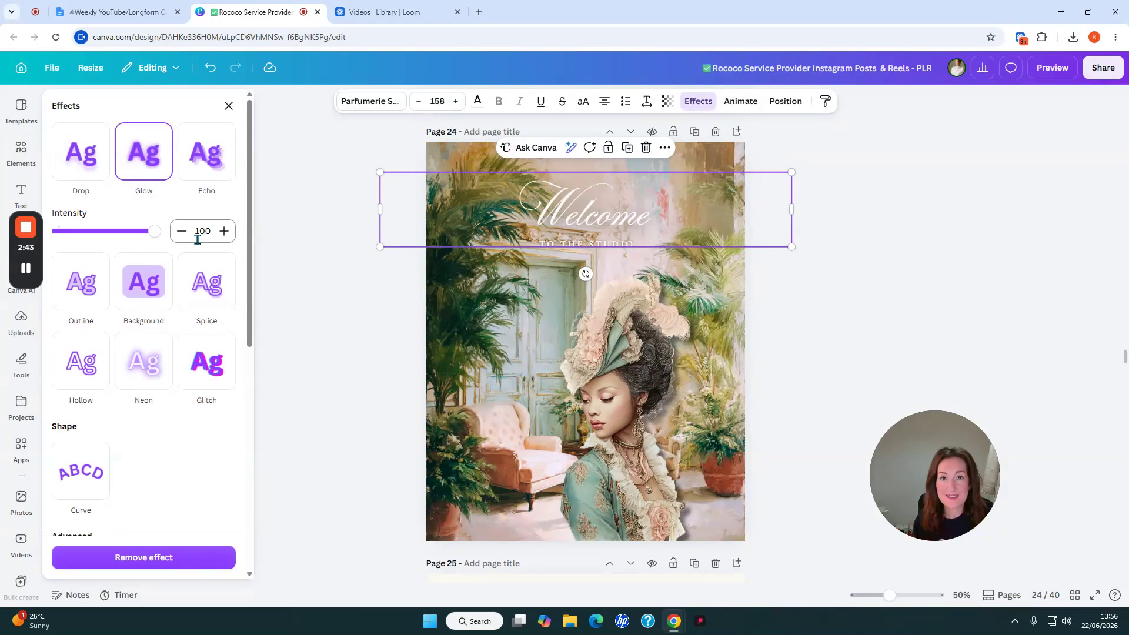
click(606, 244)
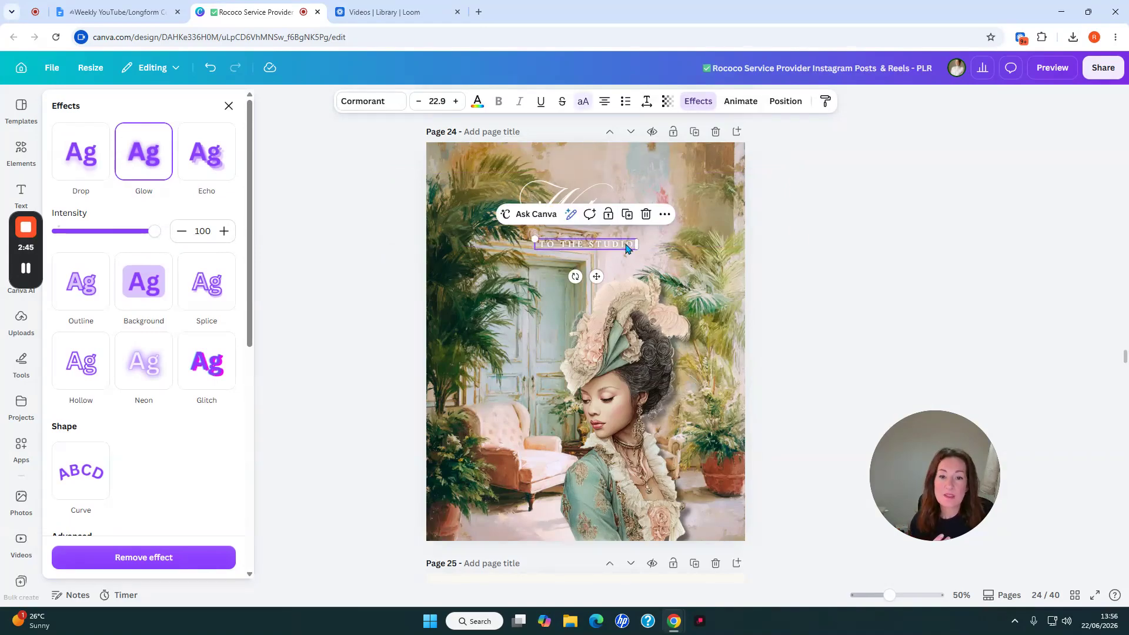
click(594, 191)
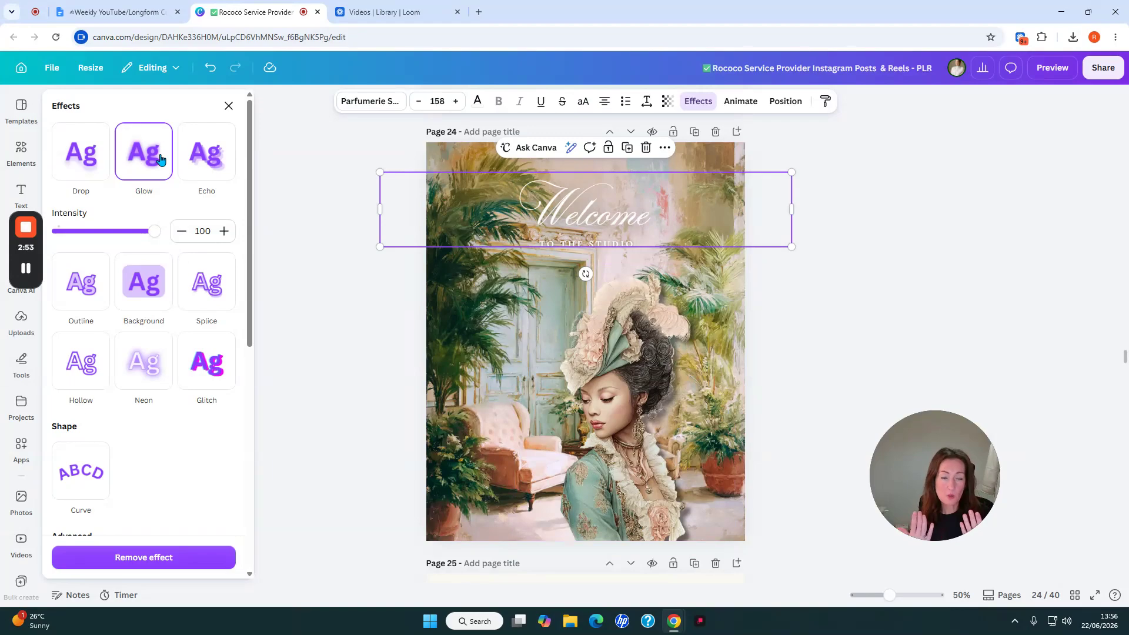
key(Escape)
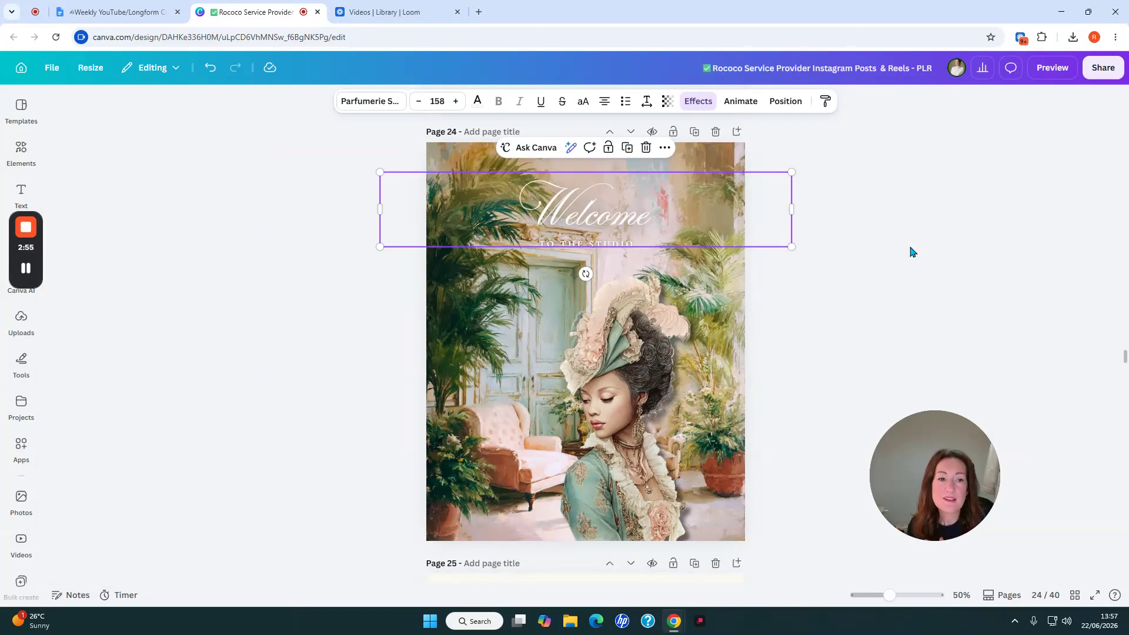
Go to page 8 from the page overview and examine its floral, palm leaf, paper texture and oval frame layers
click(1080, 596)
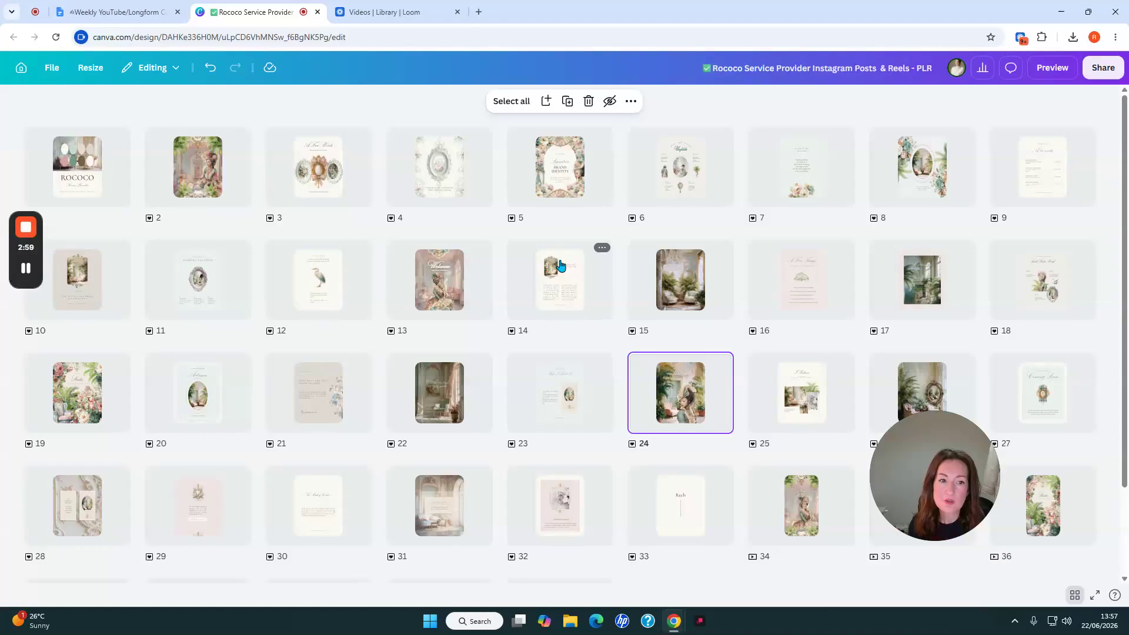
scroll(561, 266, down, 1)
double_click(926, 137)
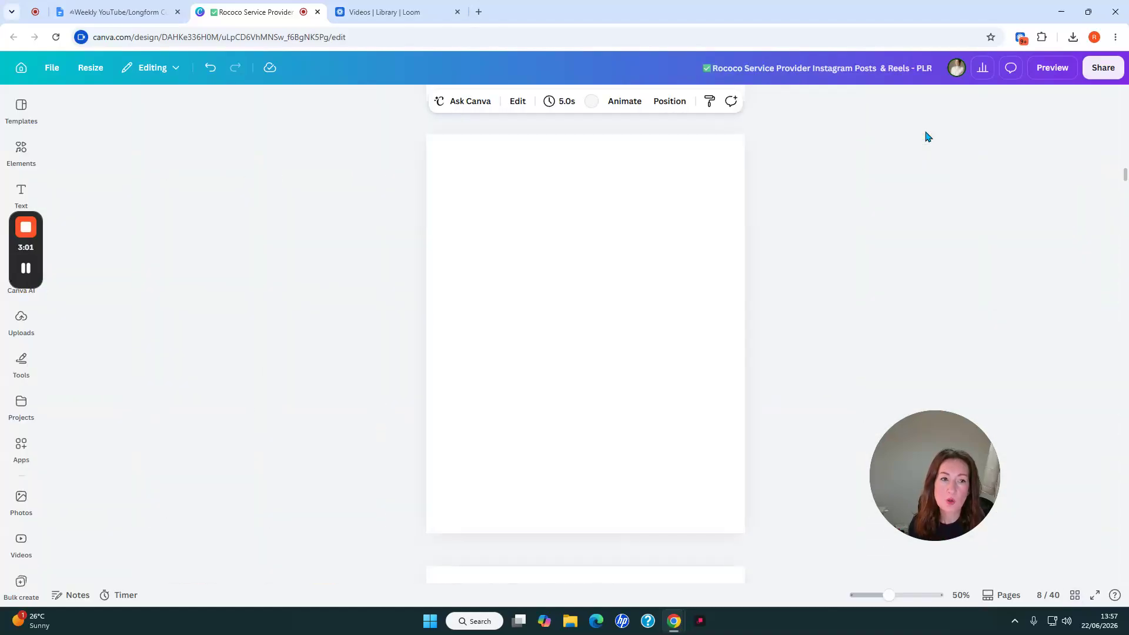
click(706, 381)
drag(705, 381, 467, 252)
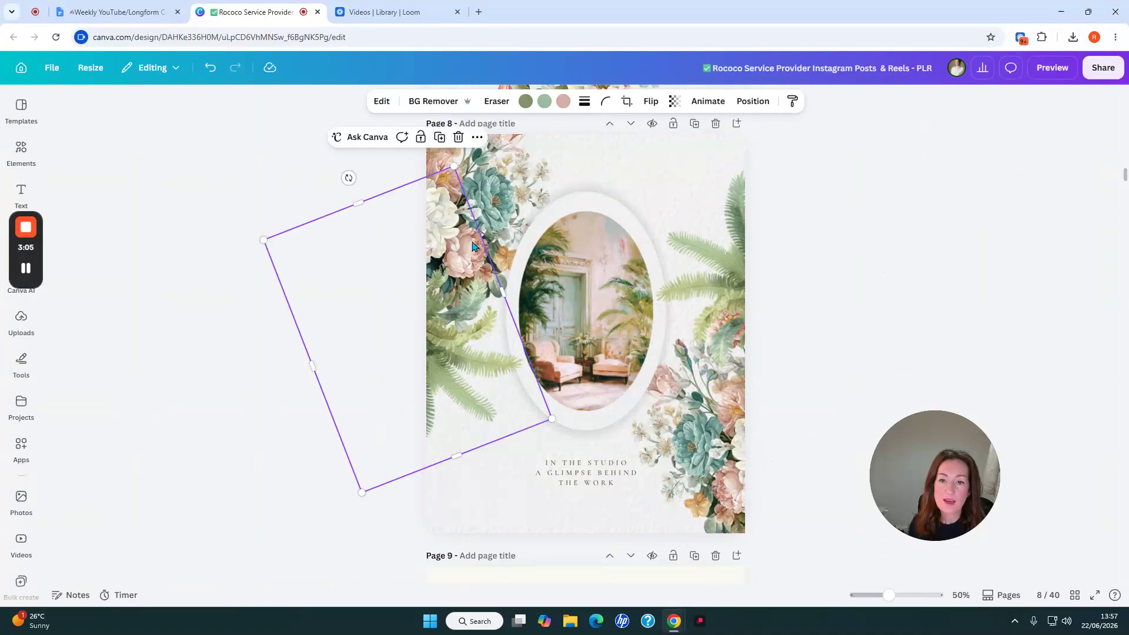
click(513, 193)
click(743, 217)
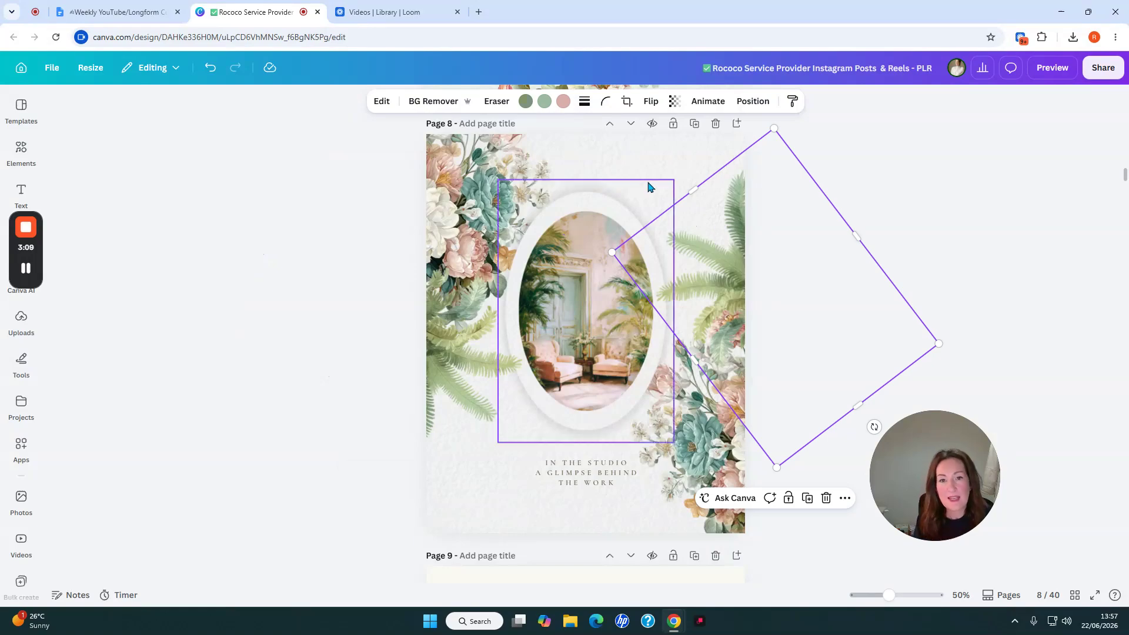
click(628, 171)
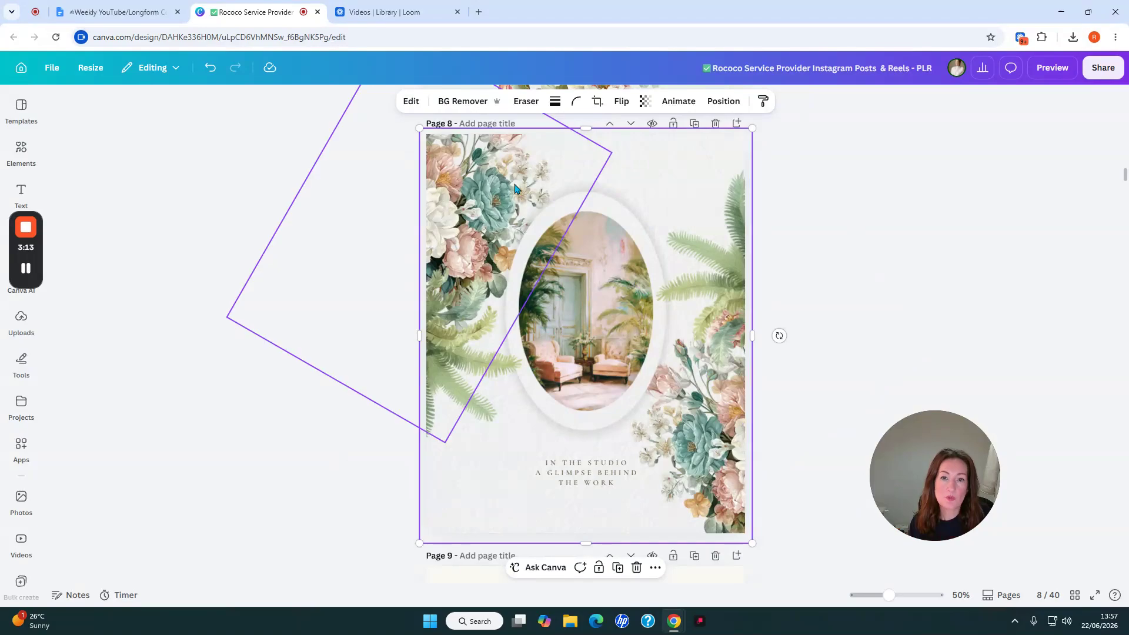
click(641, 193)
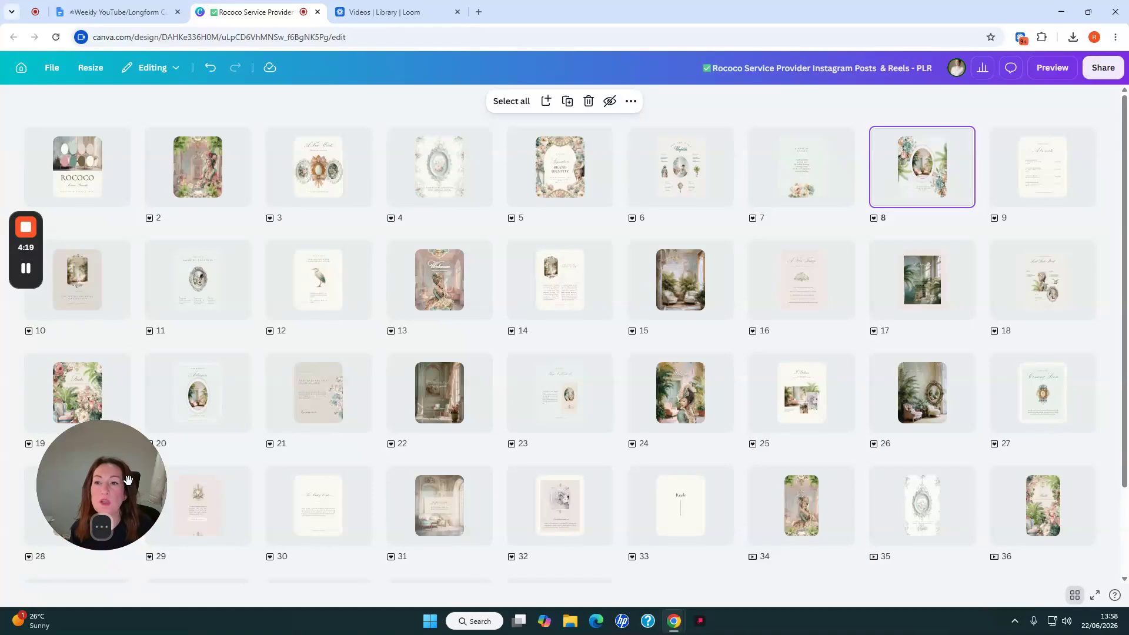
Open page 2 from the page overview and search the template library for "instagram post elegant"
double_click(219, 194)
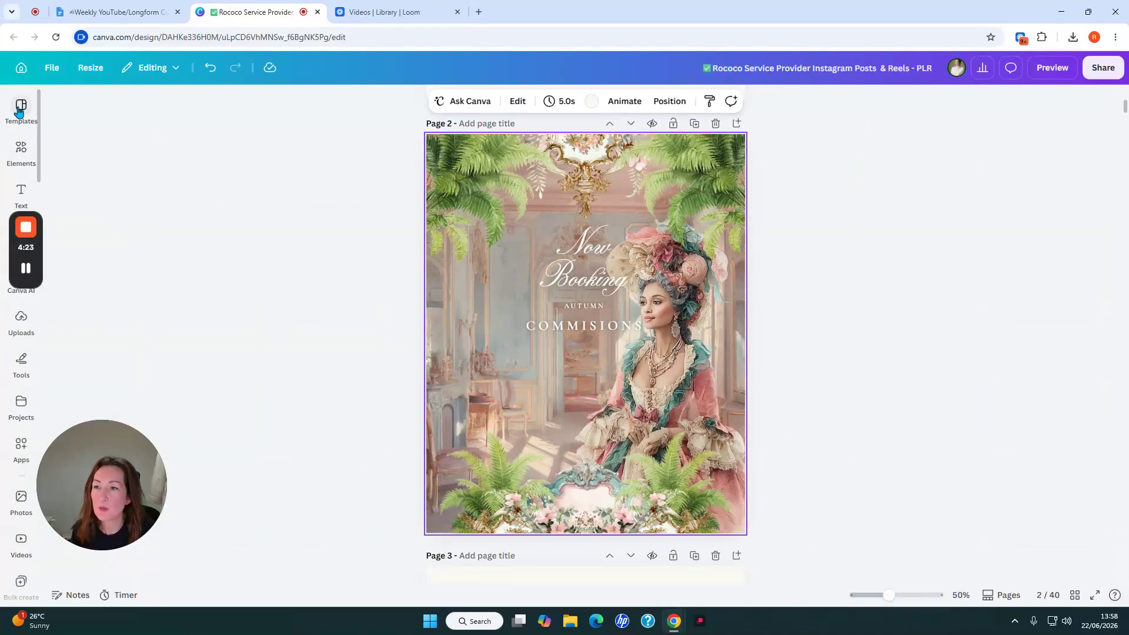
click(54, 70)
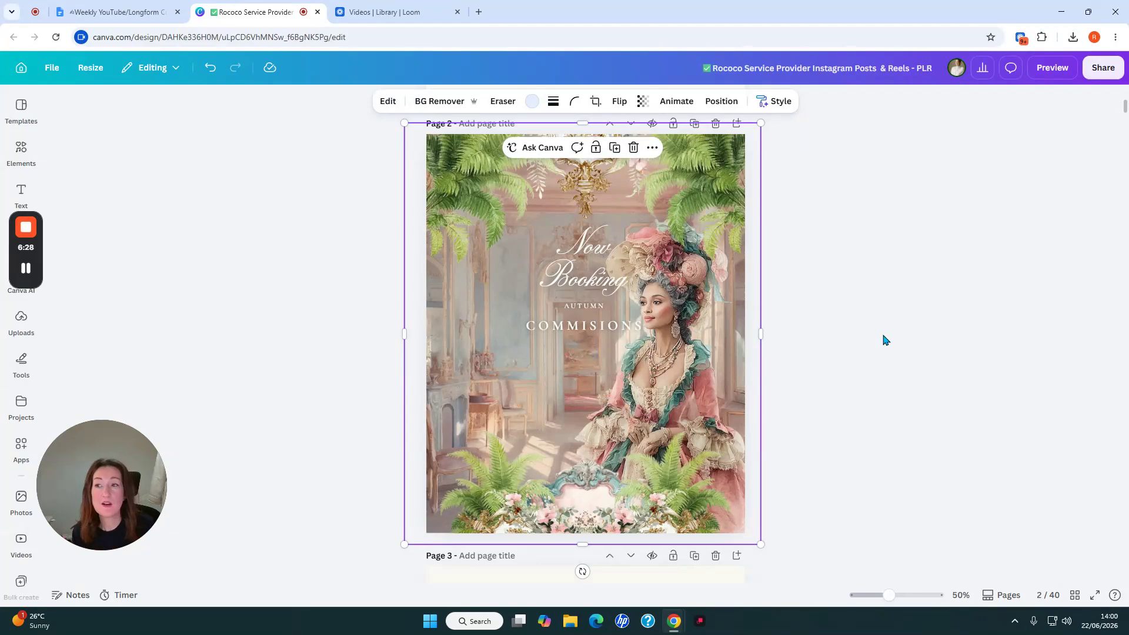
click(20, 112)
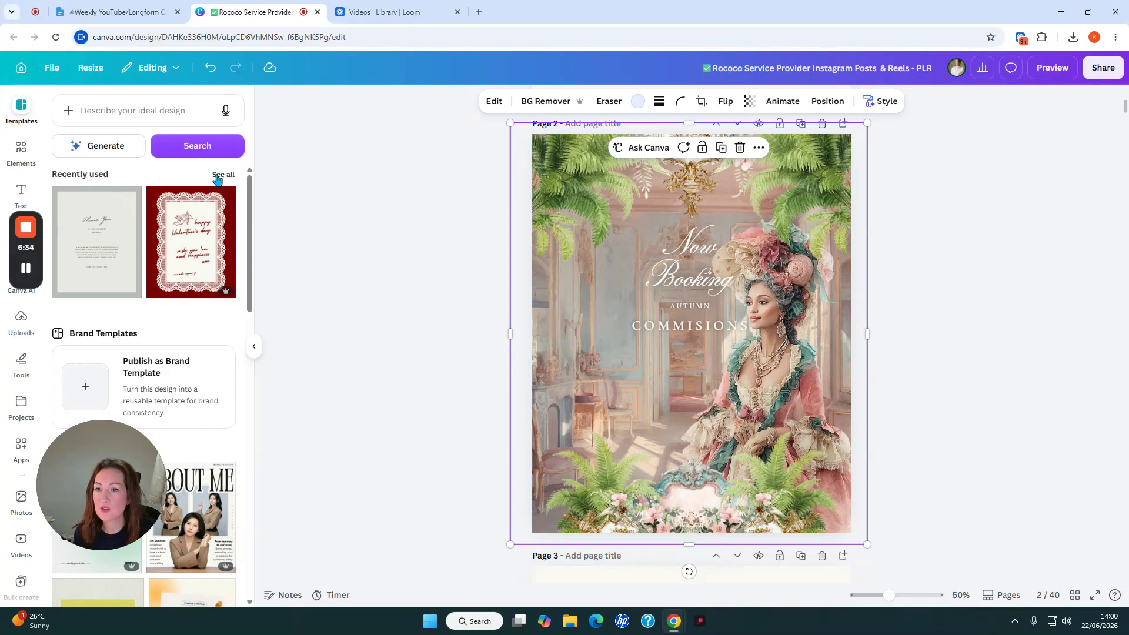
click(214, 181)
click(56, 111)
key(BackSpace)
text(instagr)
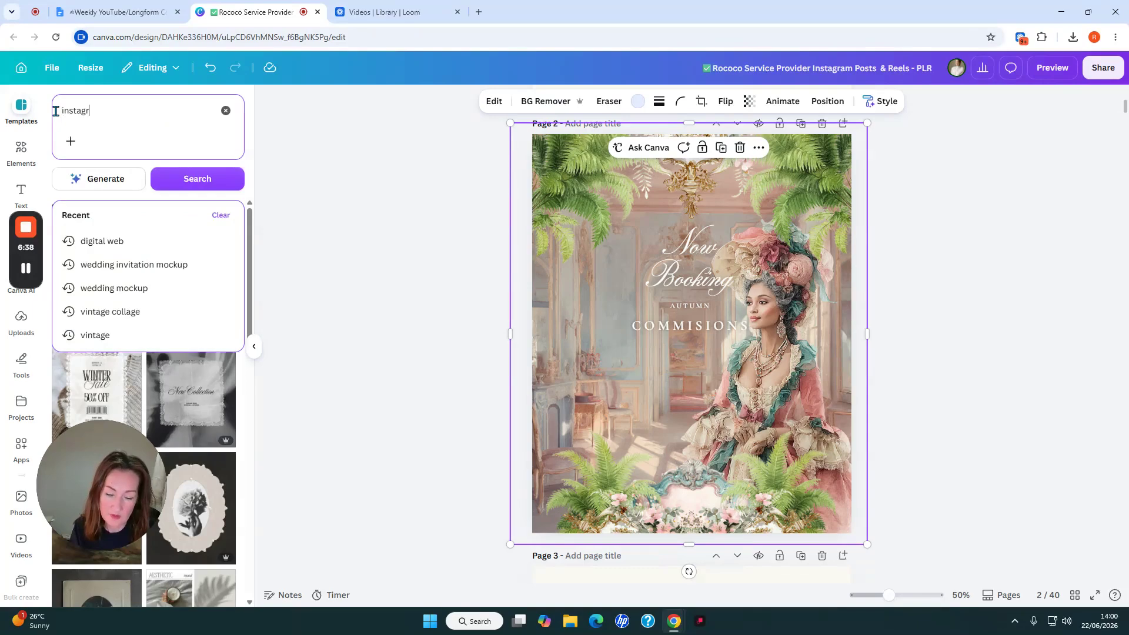
text(am post elegan)
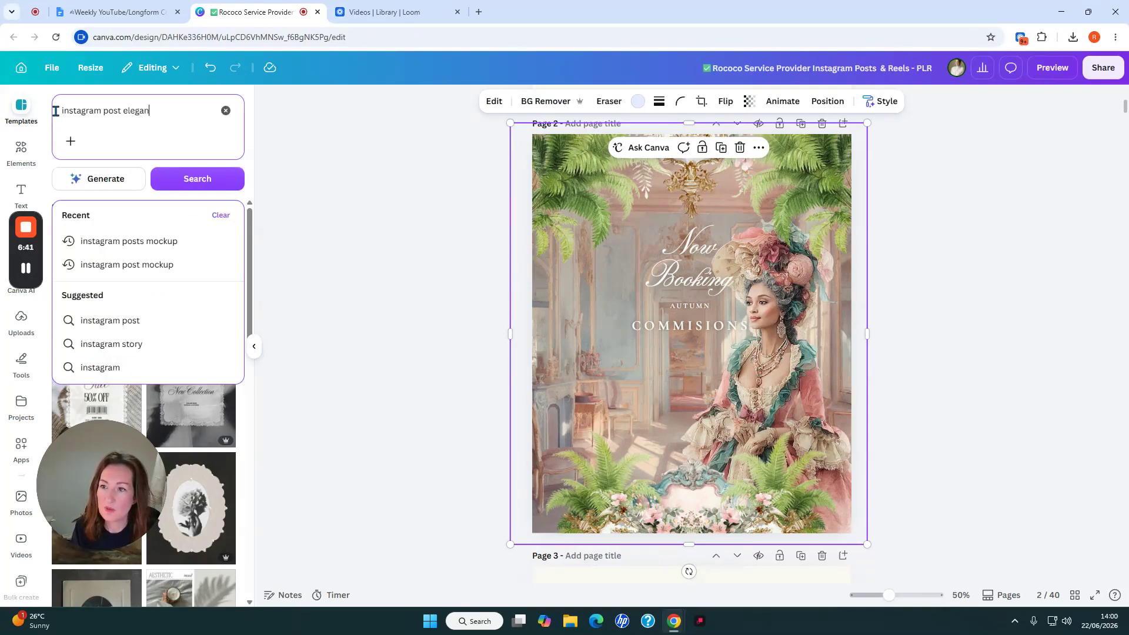
text(t)
key(Return)
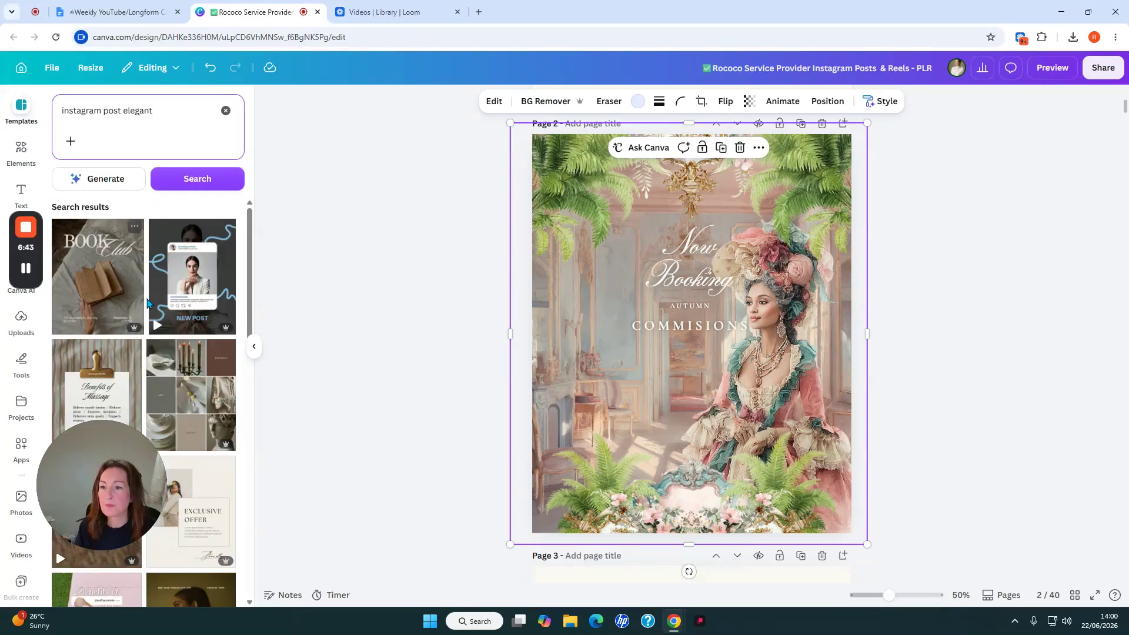
Look through the elegant Instagram post template results for layout inspiration
scroll(145, 302, down, 5)
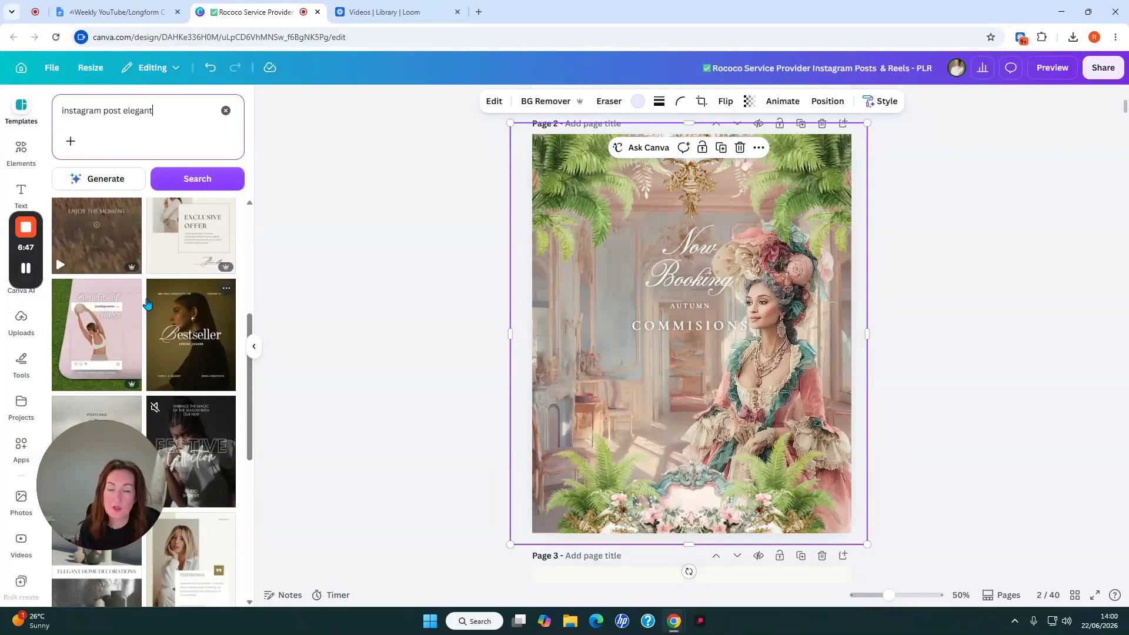
scroll(147, 303, down, 3)
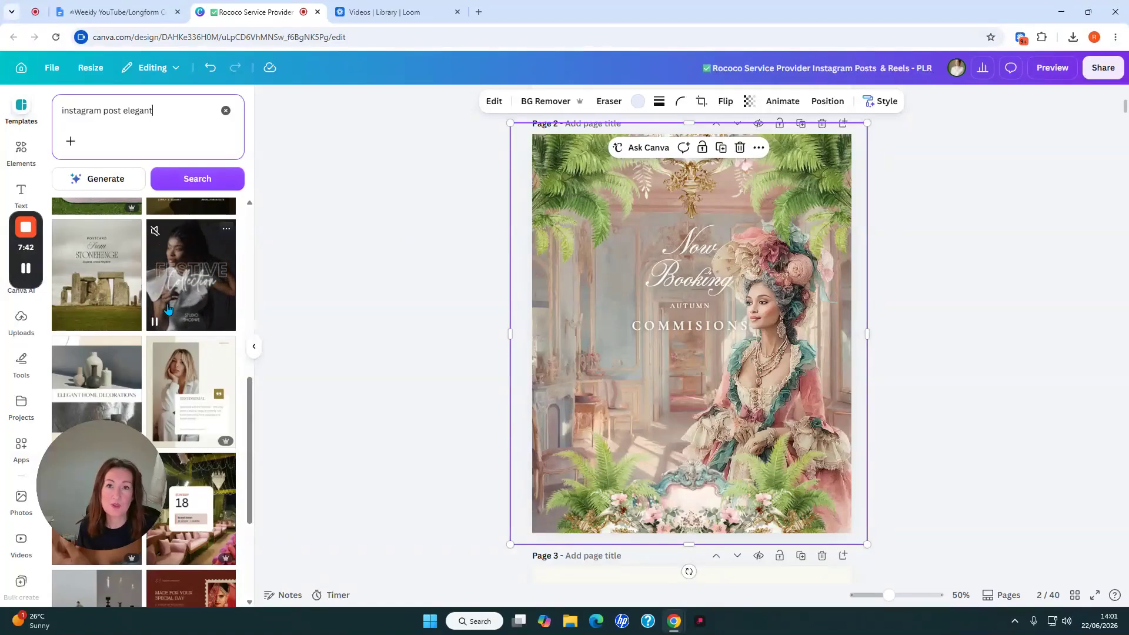
scroll(183, 270, down, 3)
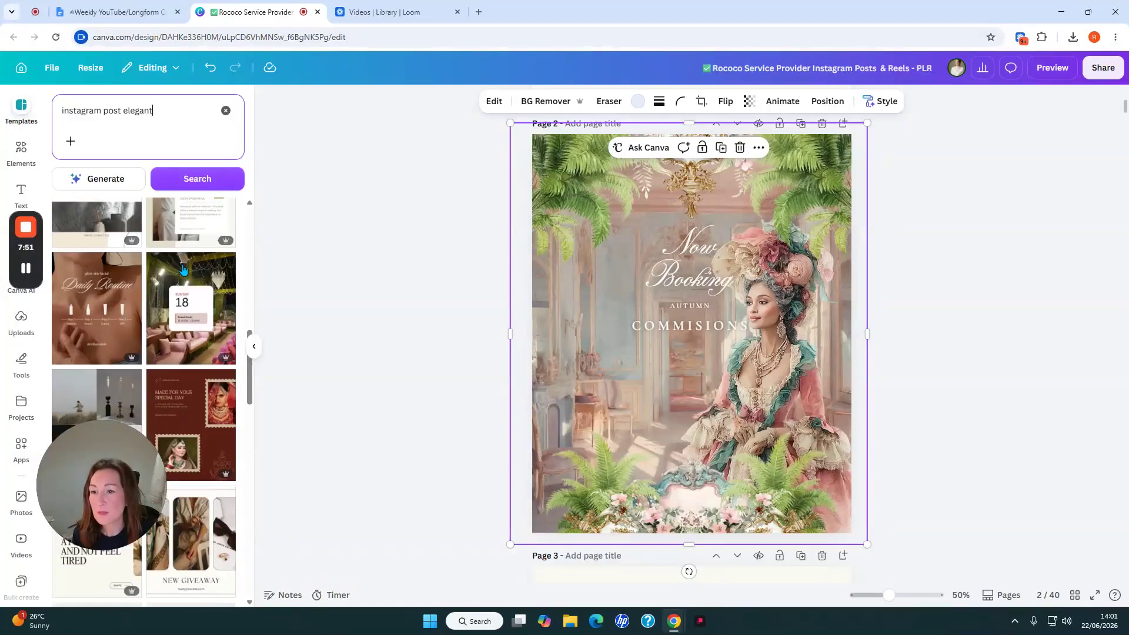
scroll(183, 269, down, 2)
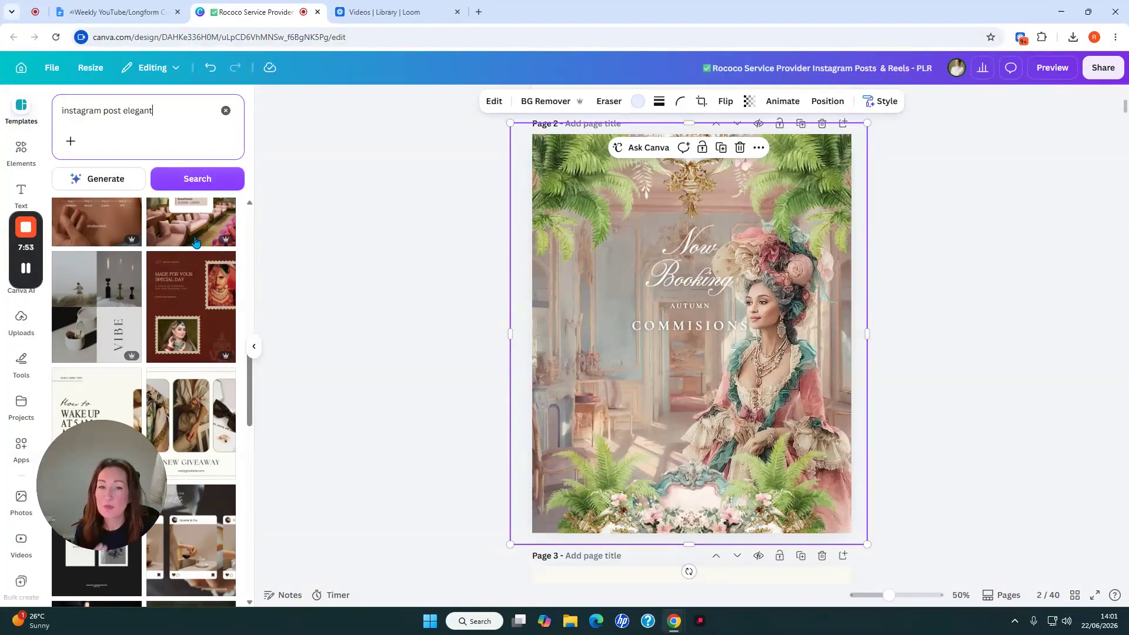
scroll(177, 232, up, 1)
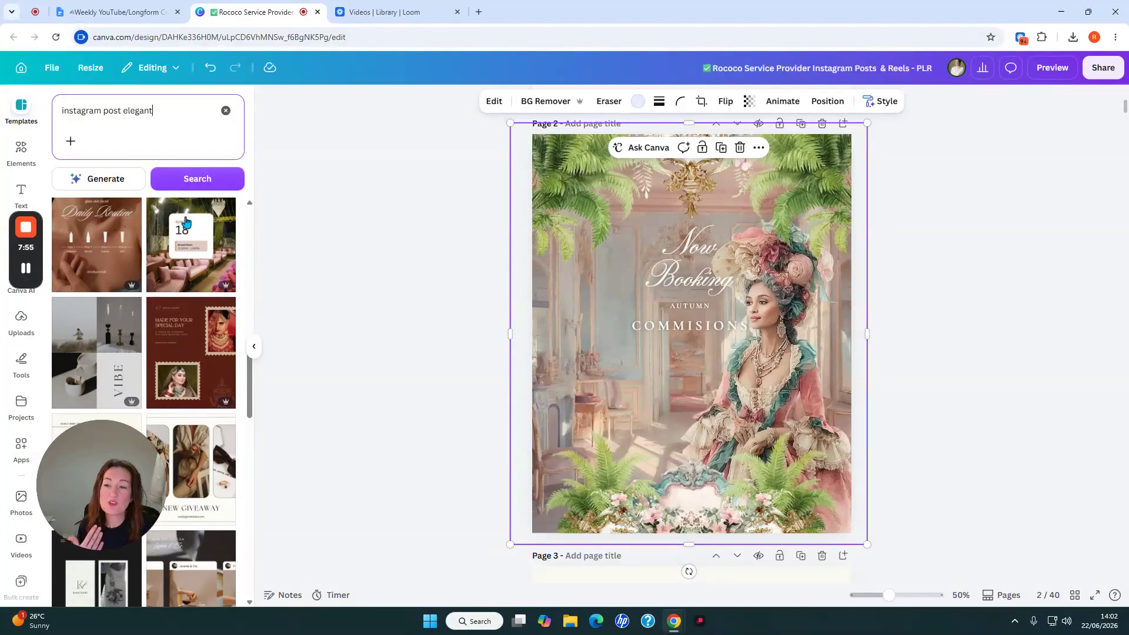
scroll(188, 294, up, 2)
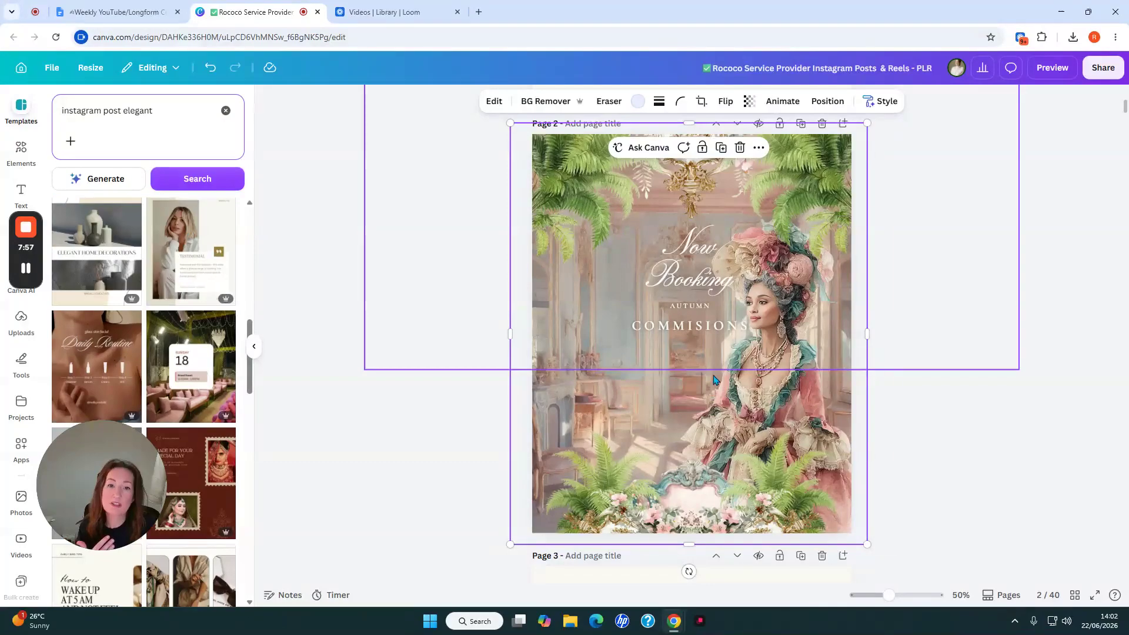
Add the Pink and Gold Elegant Brand Event Instagram Post template as a new page after page 2, and undo the addition
click(187, 366)
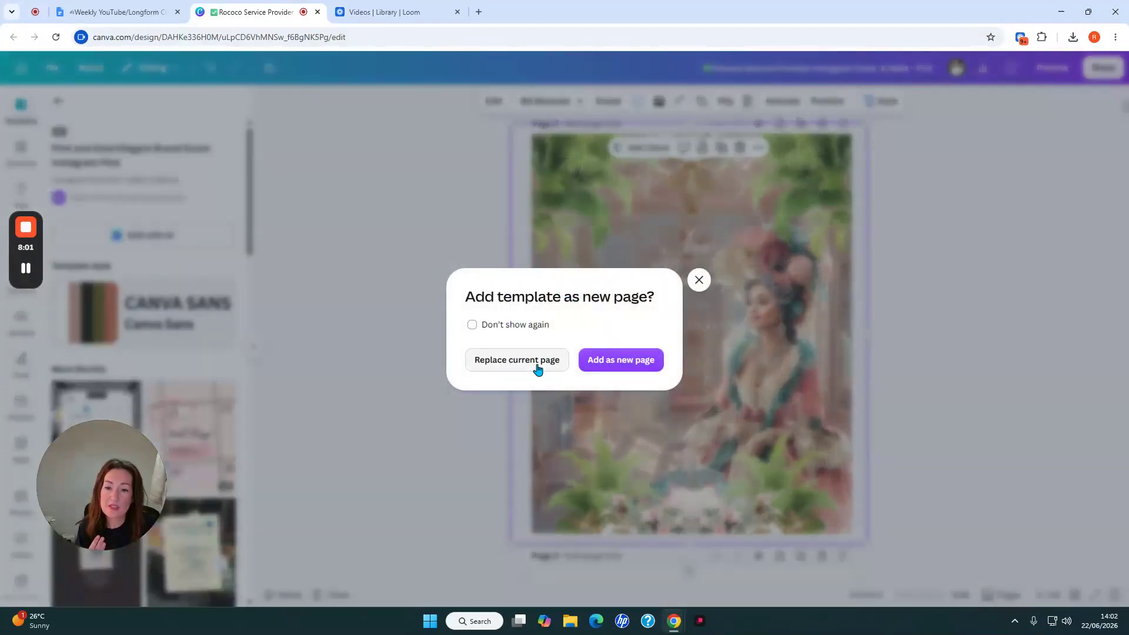
click(618, 372)
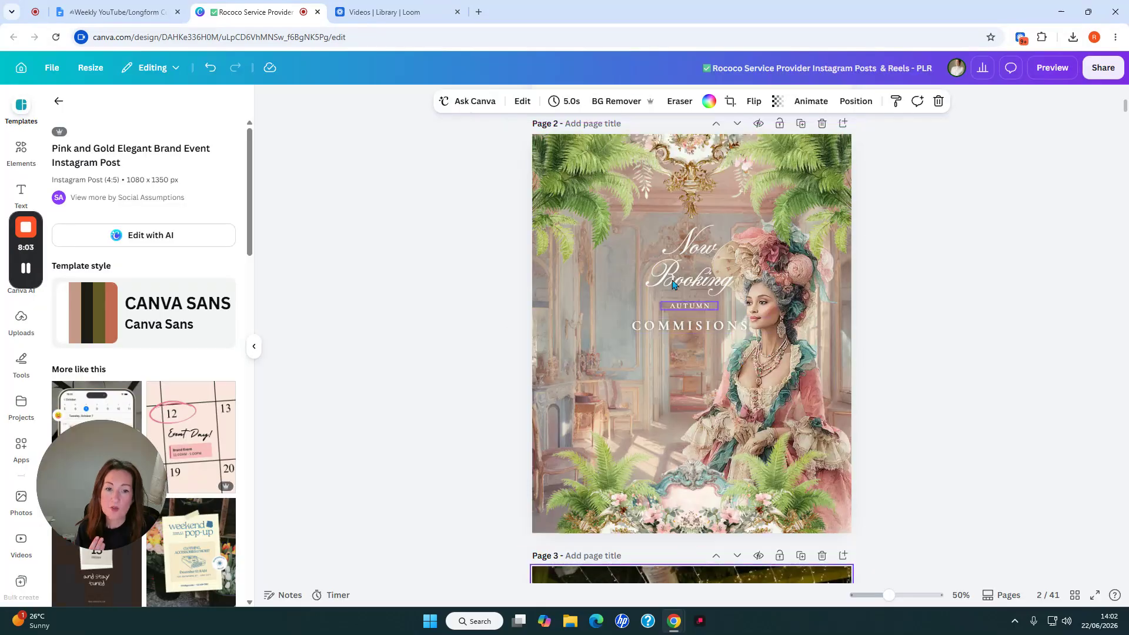
click(210, 70)
click(210, 70)
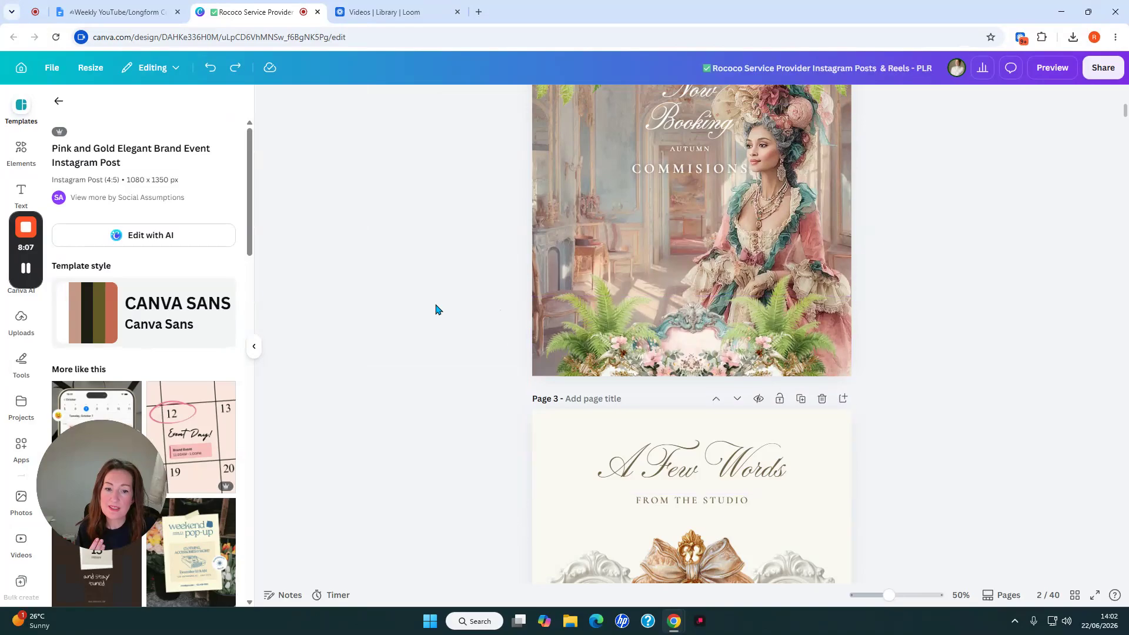
Browse the templates similar to the Pink and Gold Elegant Brand Event post for further layout ideas
scroll(229, 312, down, 4)
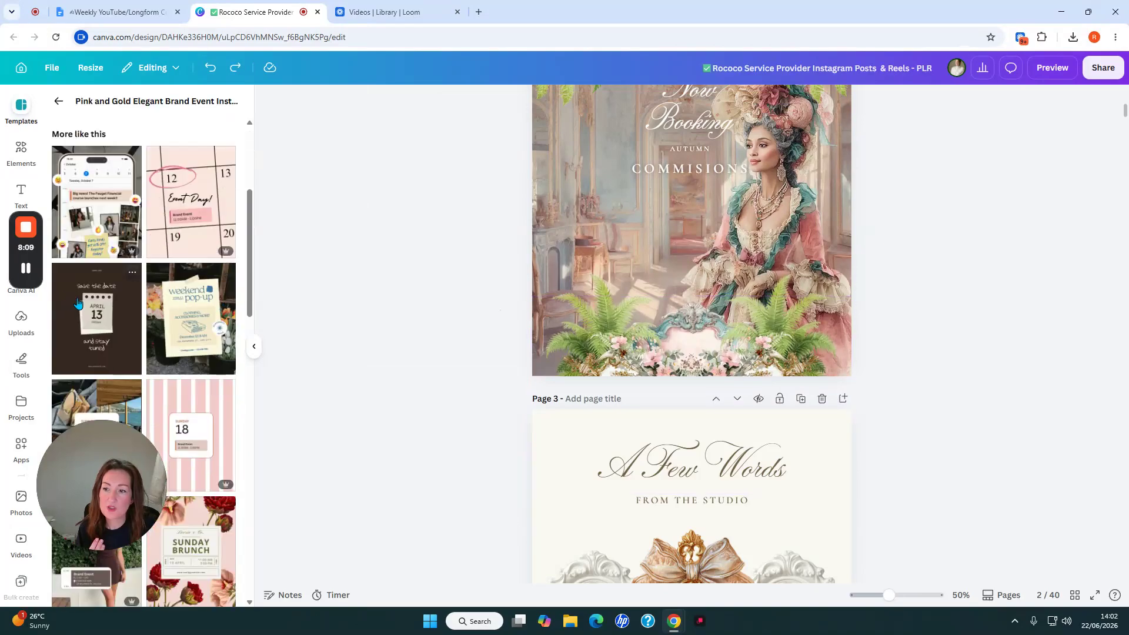
scroll(82, 303, down, 4)
scroll(115, 303, down, 1)
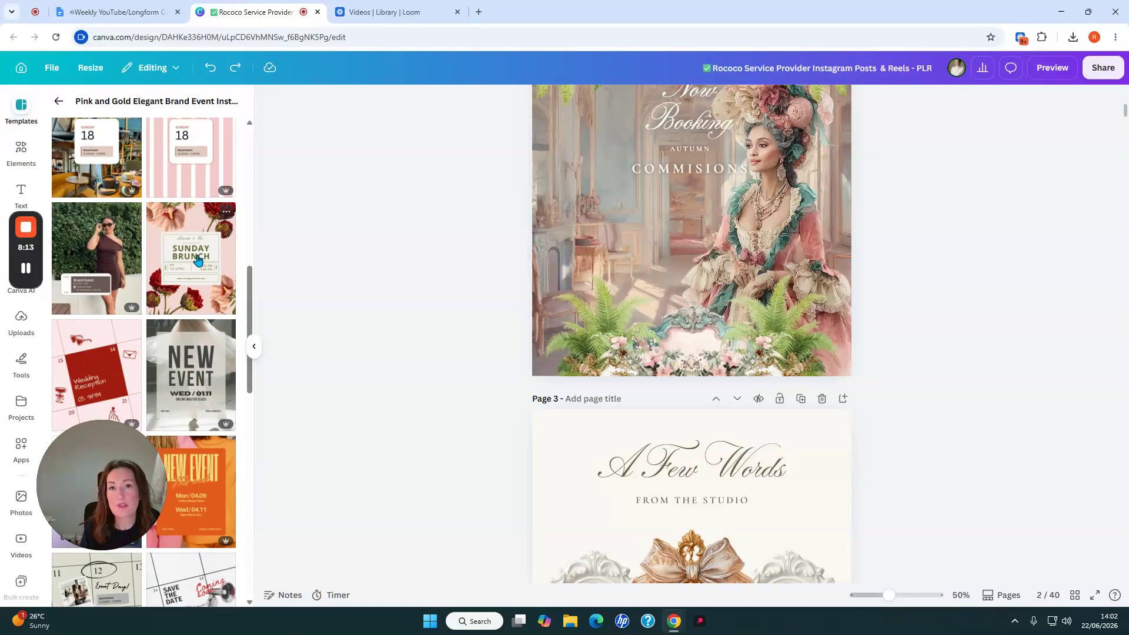
scroll(177, 282, down, 4)
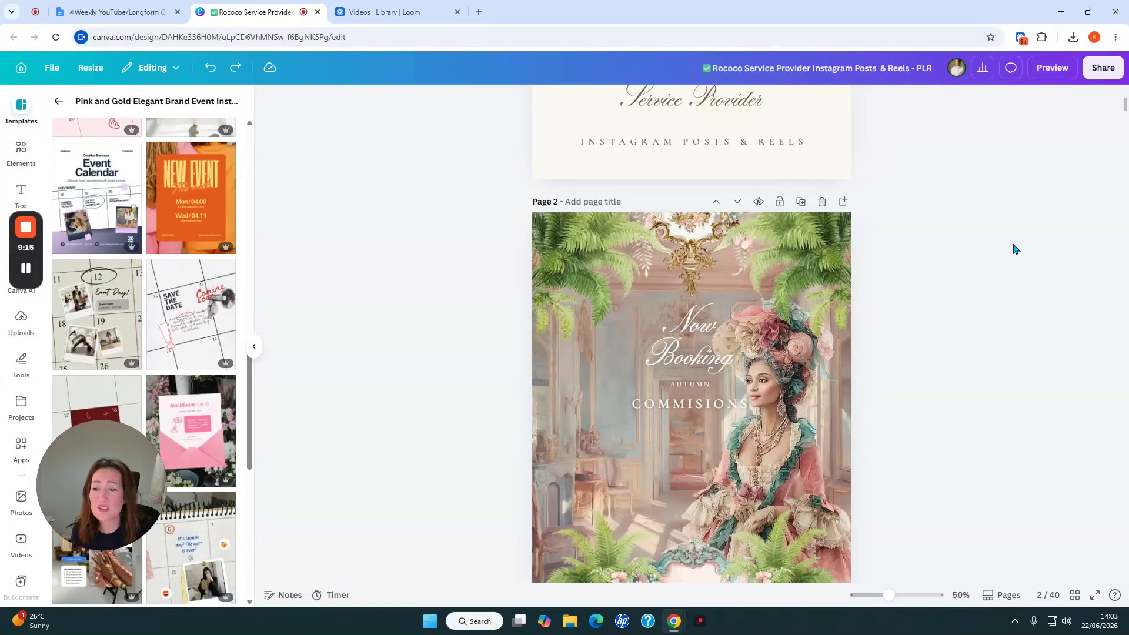
scroll(225, 327, down, 3)
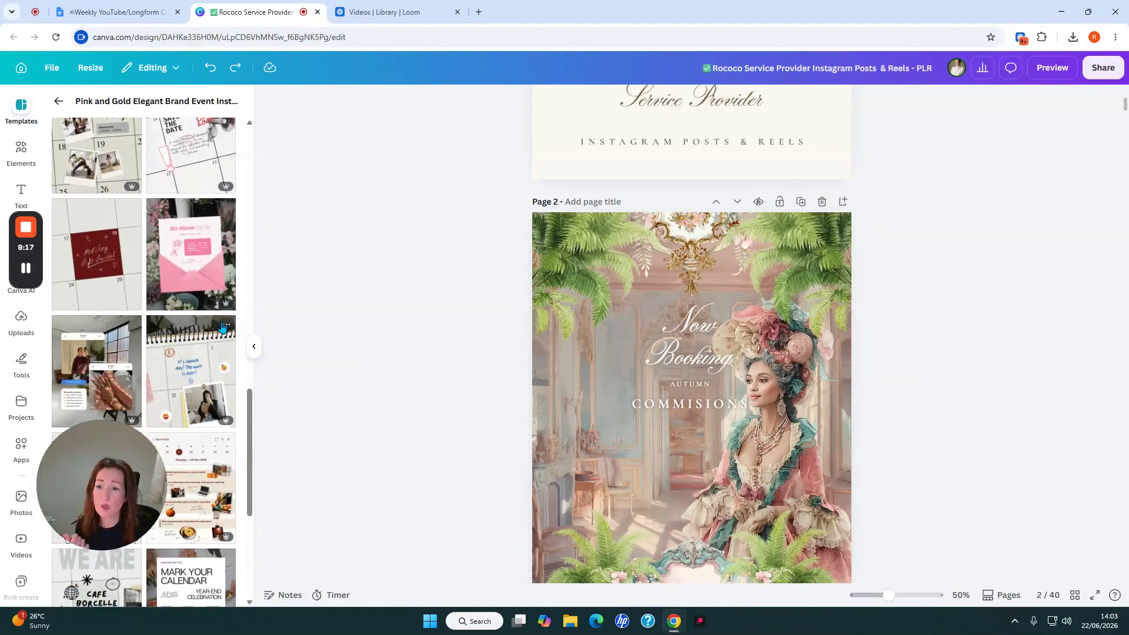
Skim the remaining similar templates and move on to page 3 of the design
scroll(223, 327, down, 2)
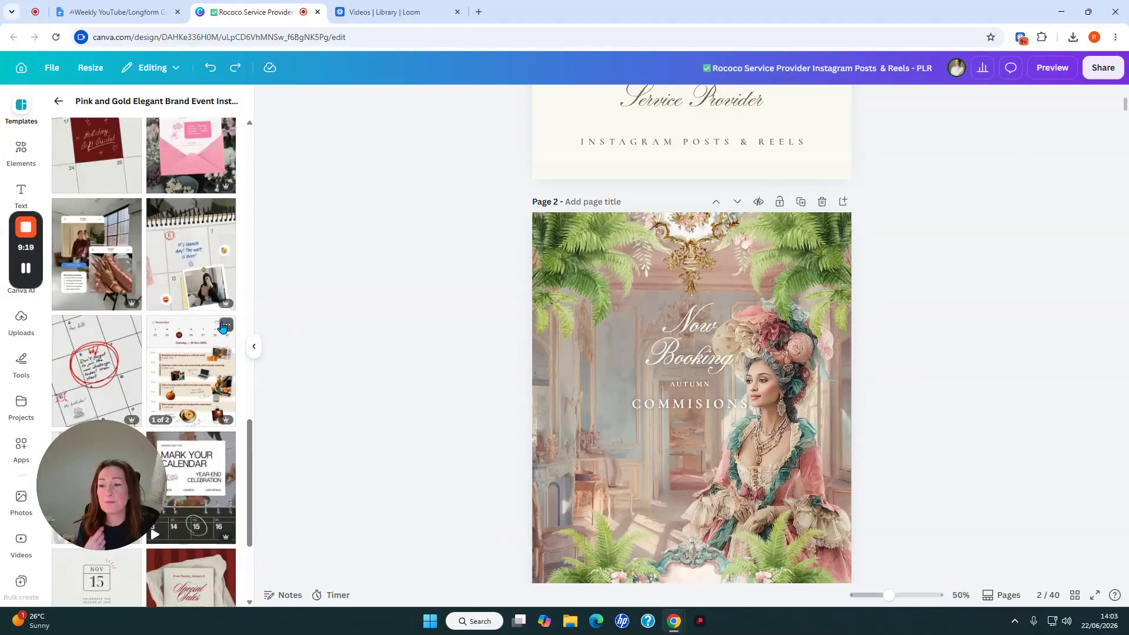
scroll(1020, 385, down, 3)
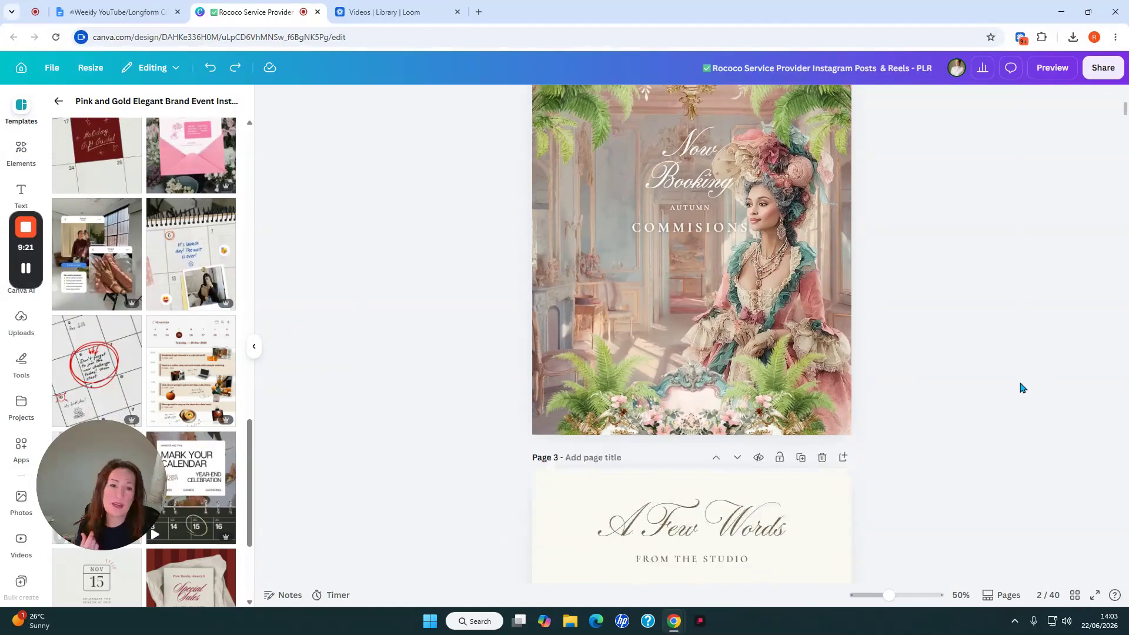
scroll(1020, 386, up, 2)
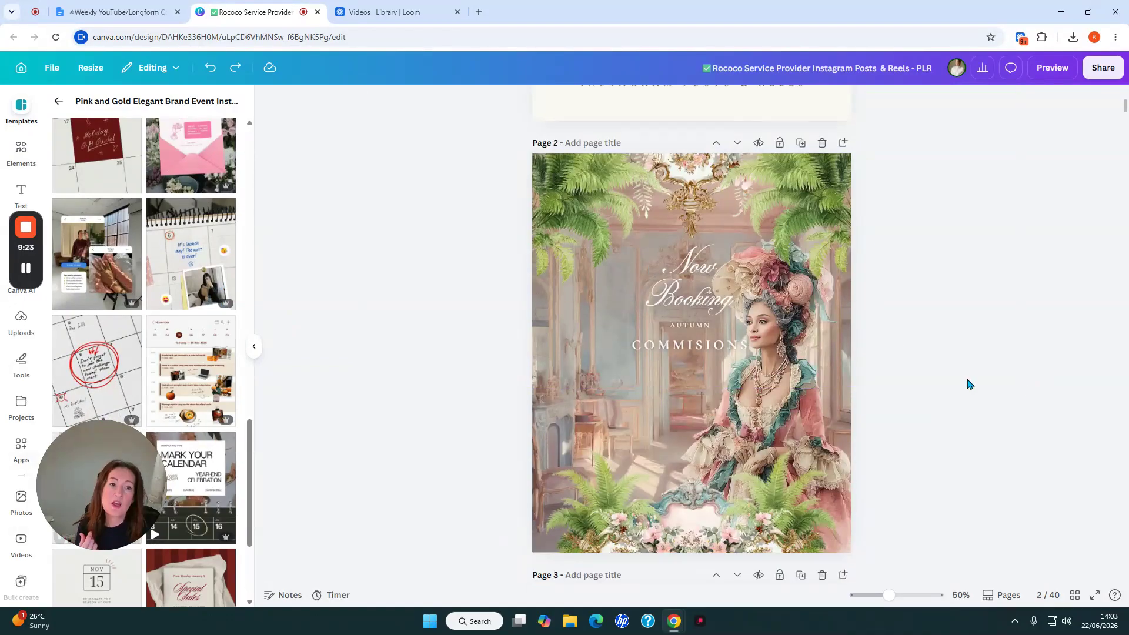
scroll(969, 384, down, 7)
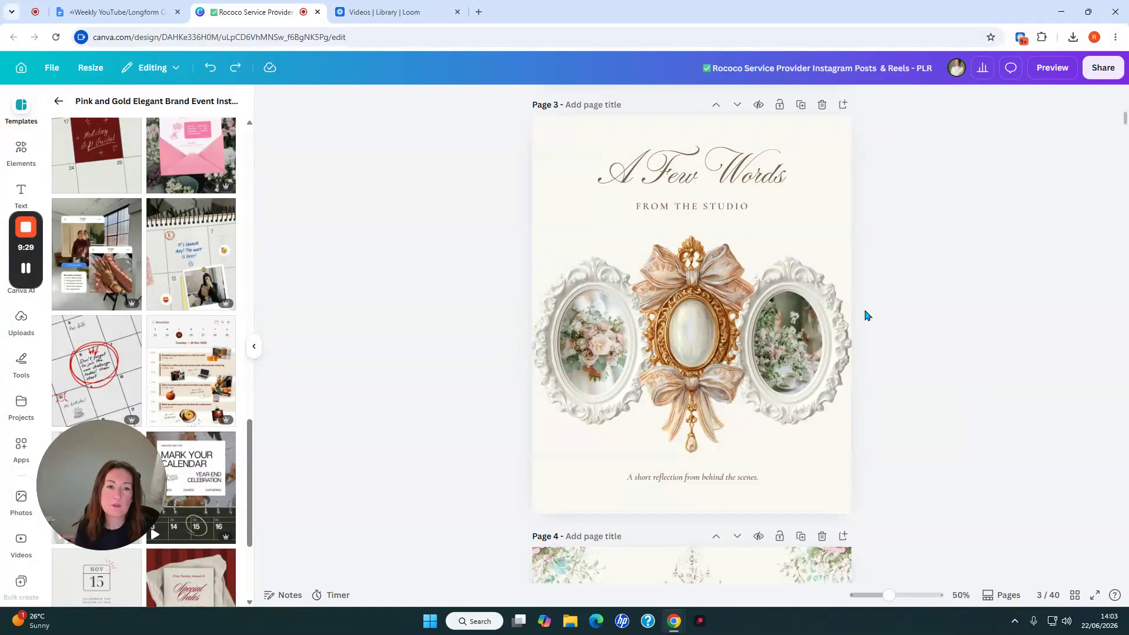
Inspect the centre bow ornament, the two white oval frames and the flower photos behind them on page 3
click(702, 303)
click(788, 341)
click(548, 285)
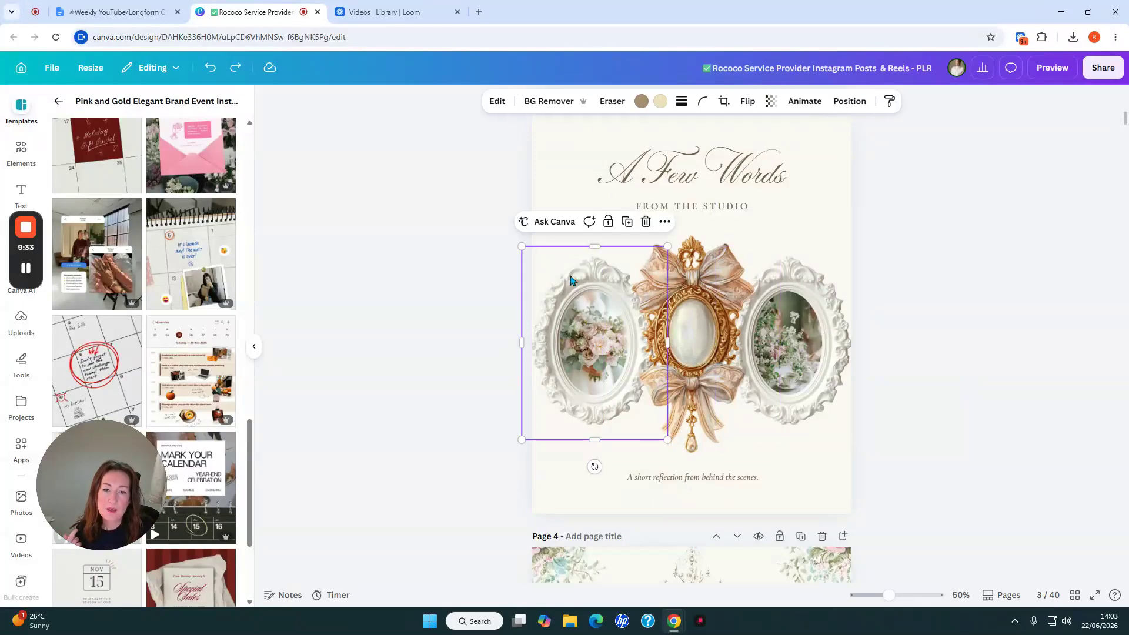
click(668, 270)
click(811, 279)
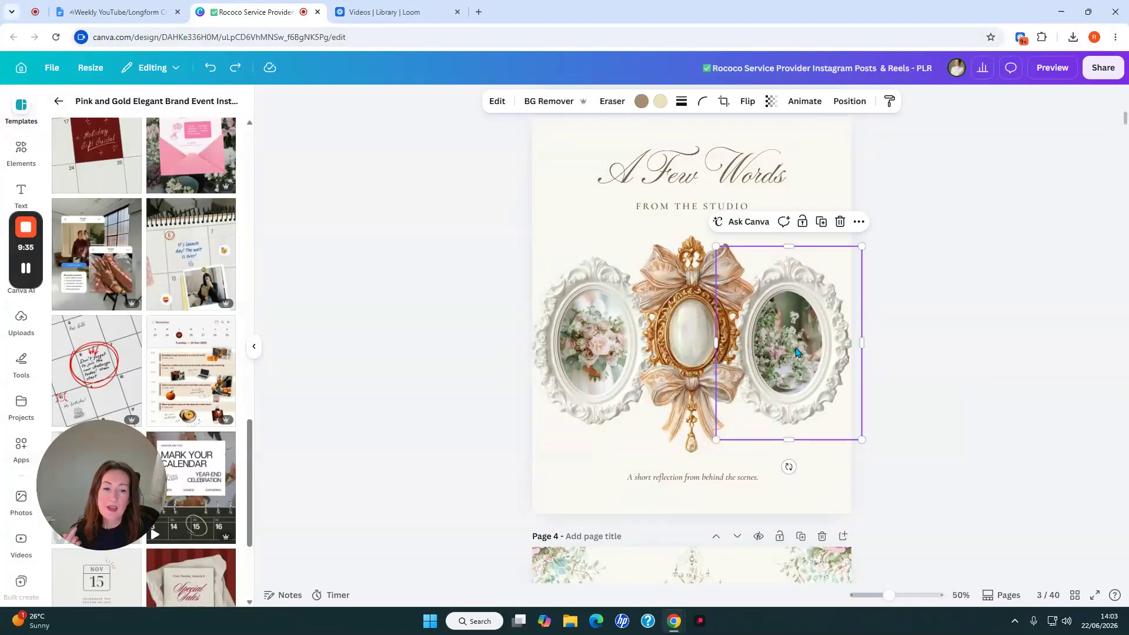
click(586, 355)
click(798, 354)
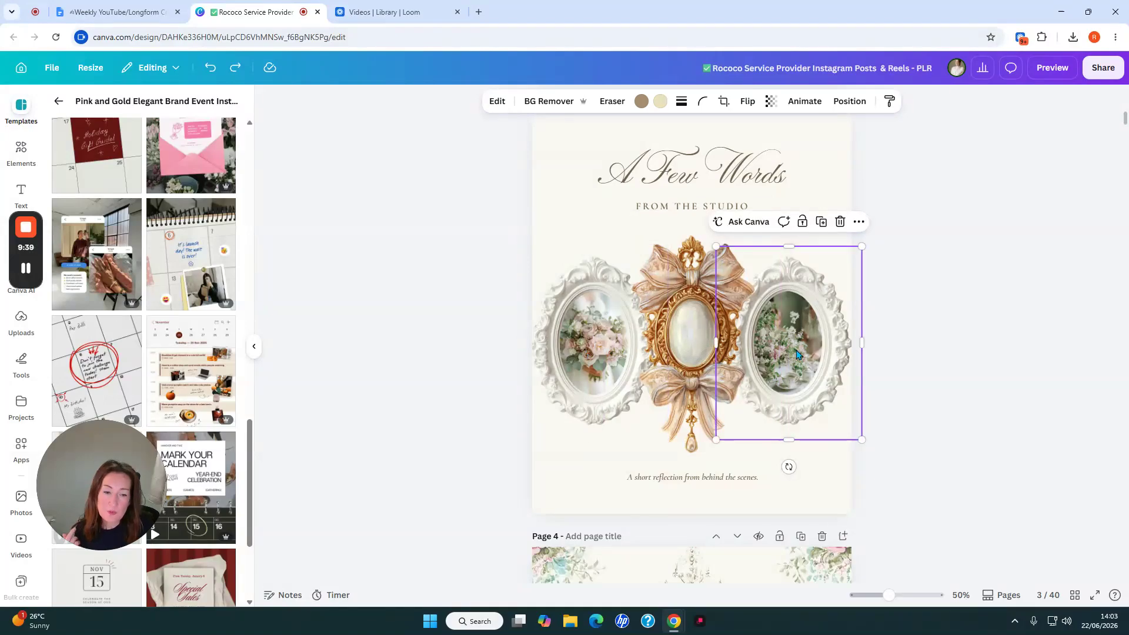
Move the white oval frame off the second flower photo on page 3 and put it back over the photo
drag(820, 347, 880, 367)
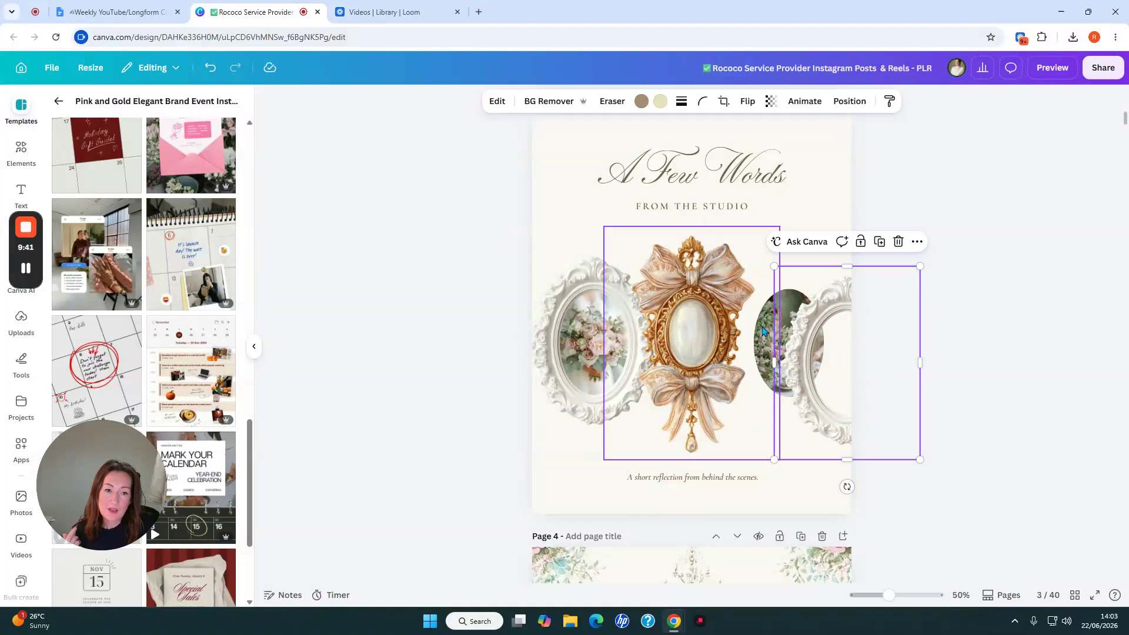
drag(849, 302, 791, 280)
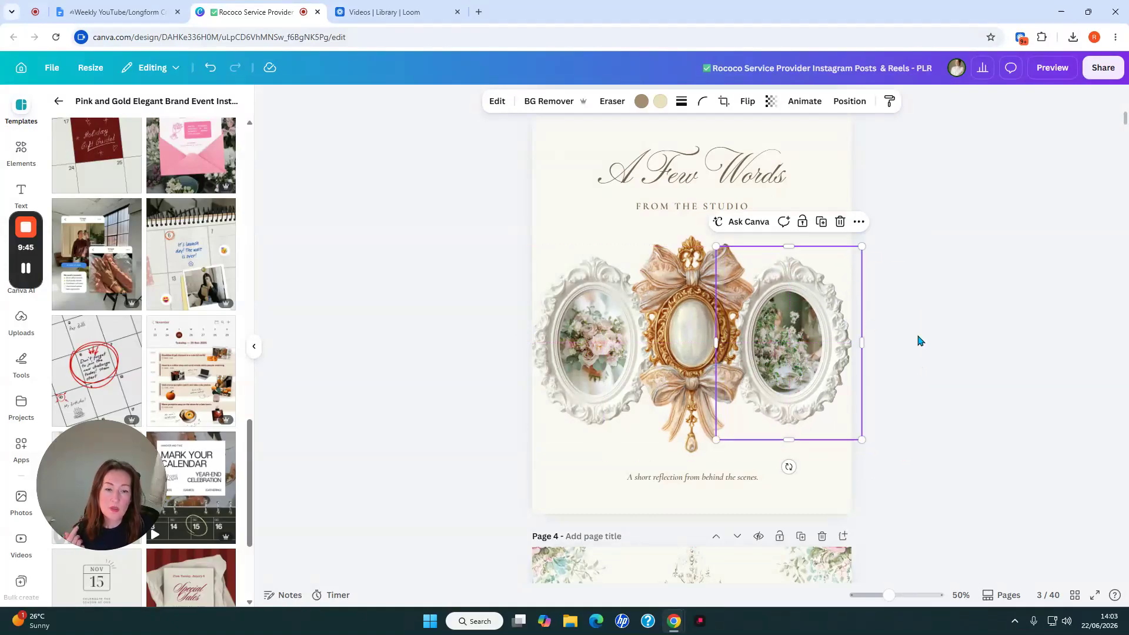
click(920, 341)
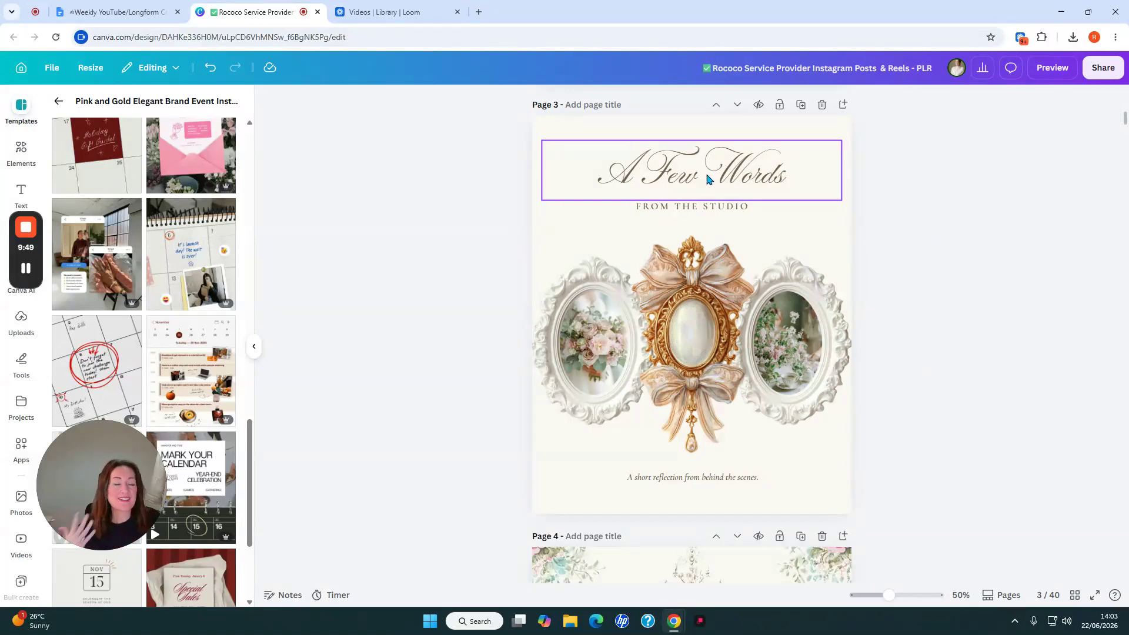
Examine the visual hierarchy on page 3 across the "A Few Words" heading, the subtitle, the group of frames and the caption
click(706, 210)
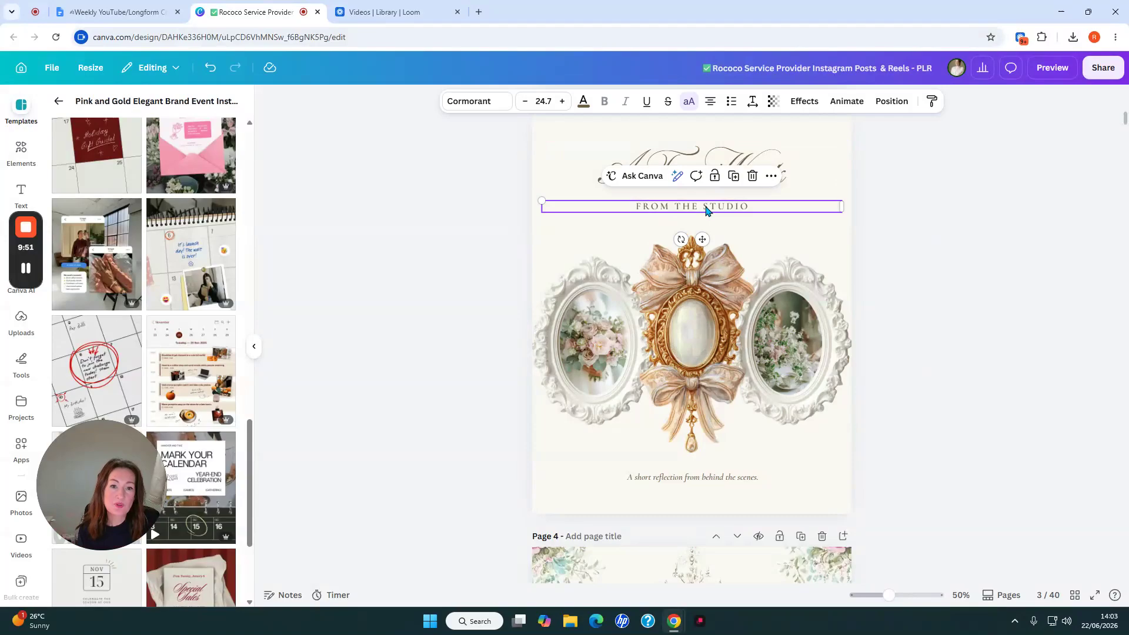
click(727, 486)
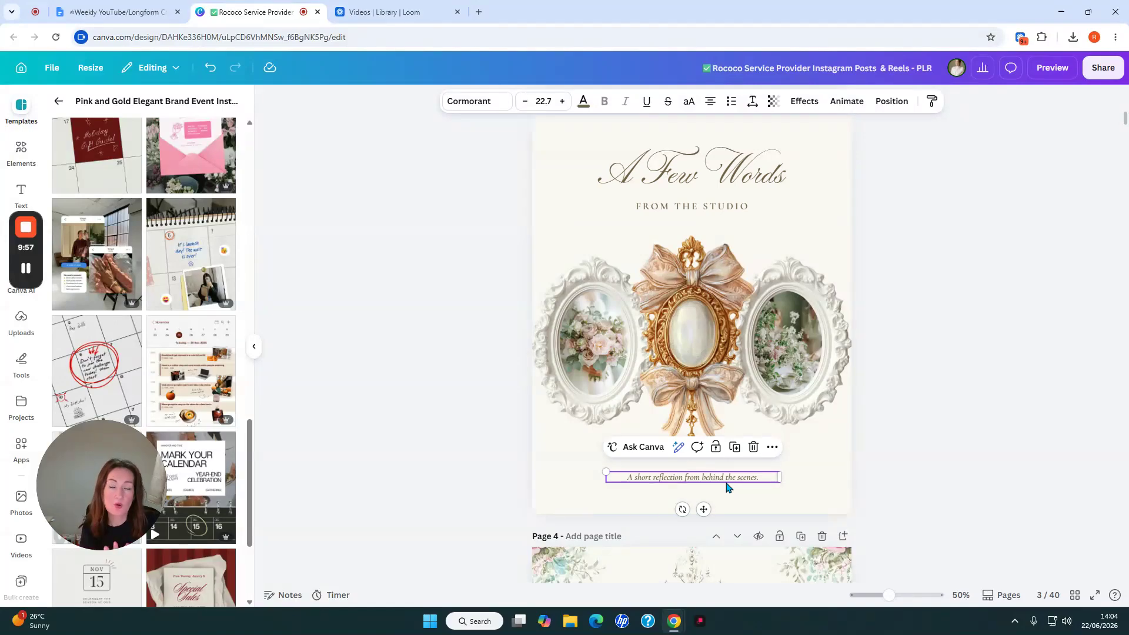
click(979, 271)
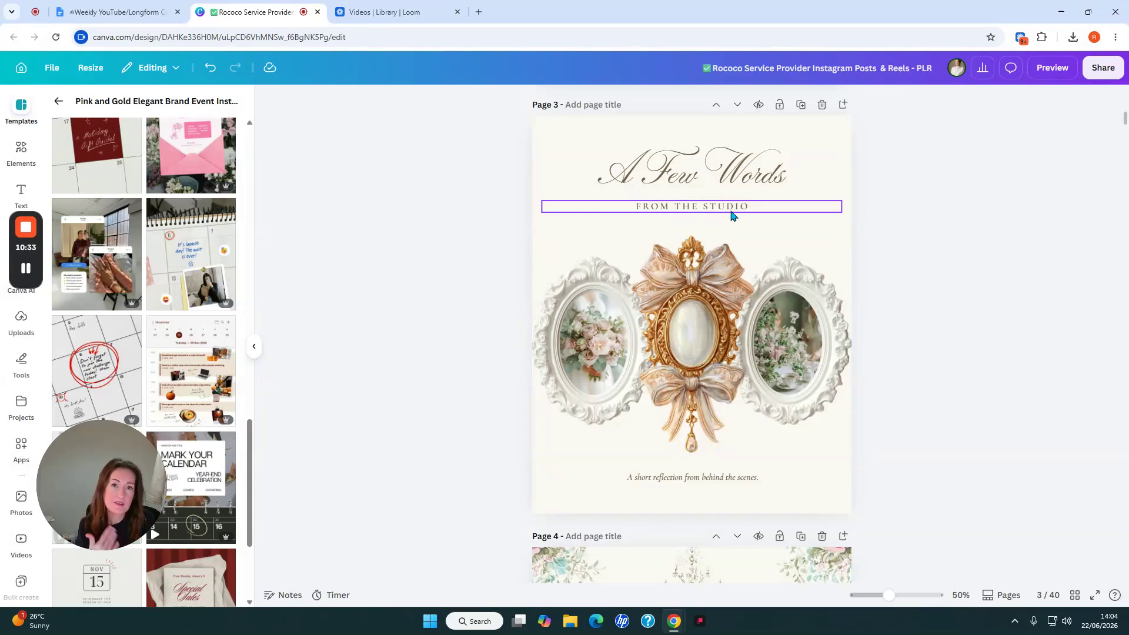
drag(933, 379, 459, 340)
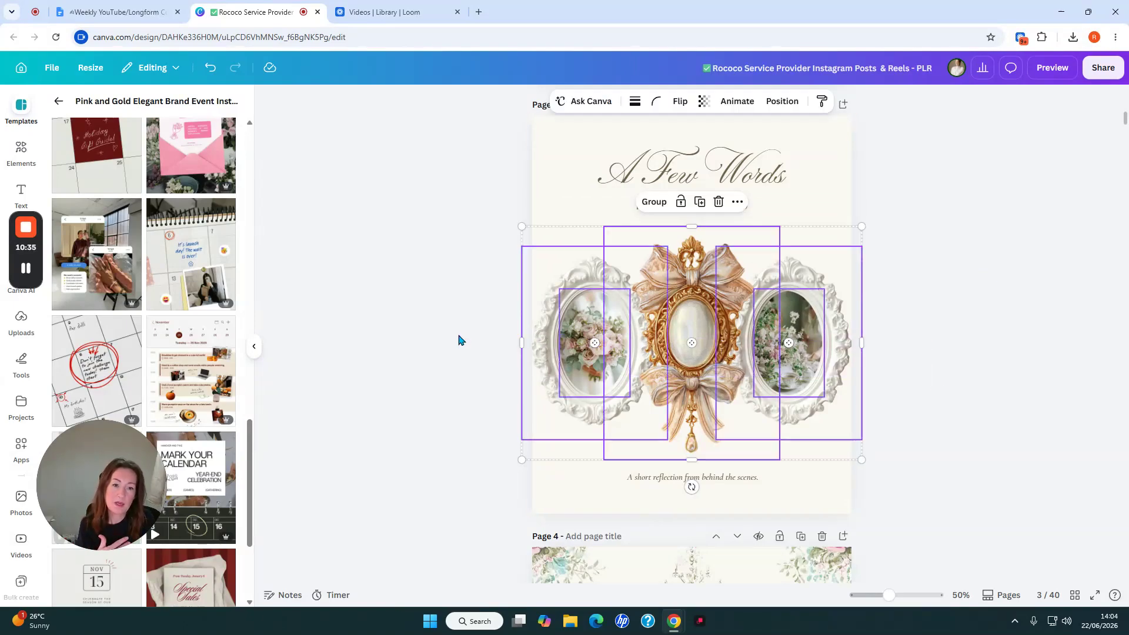
click(773, 175)
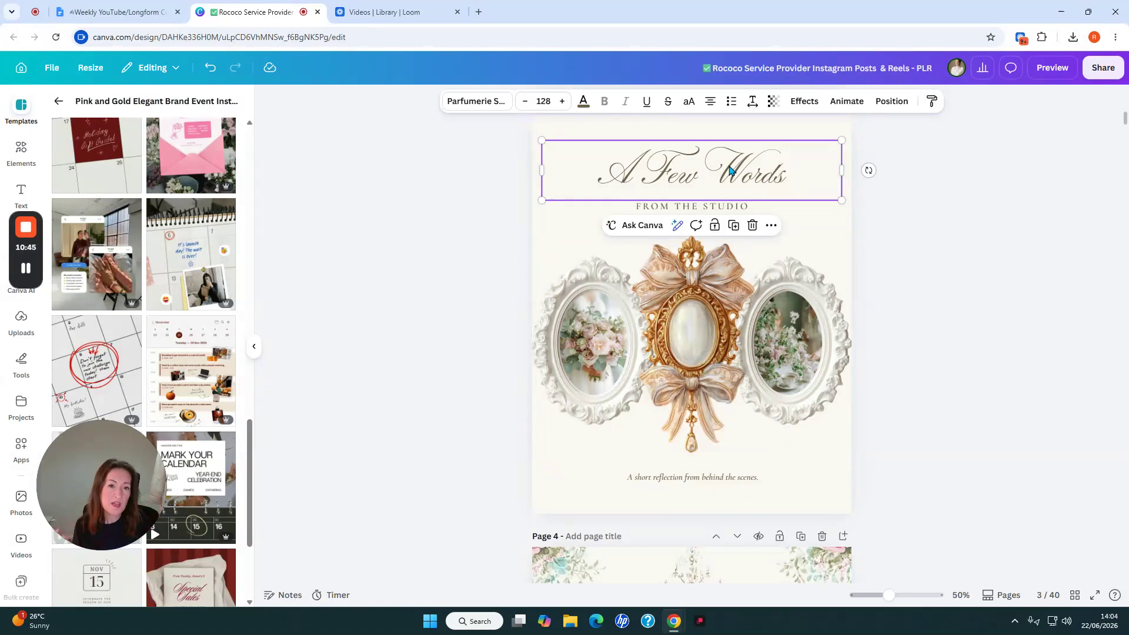
click(729, 206)
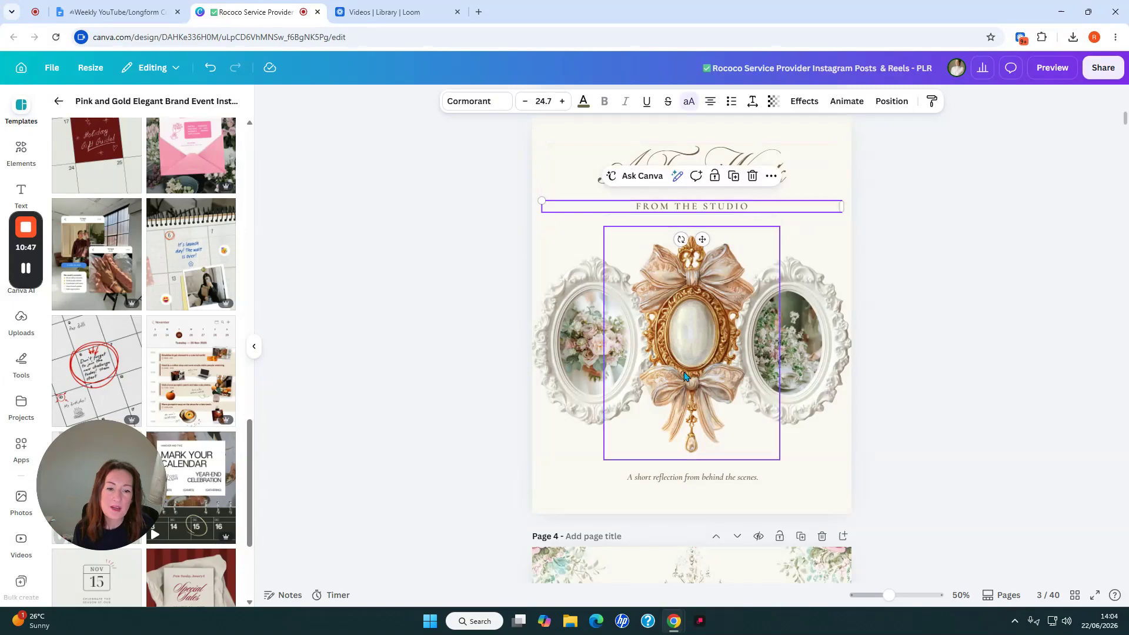
click(728, 479)
click(713, 209)
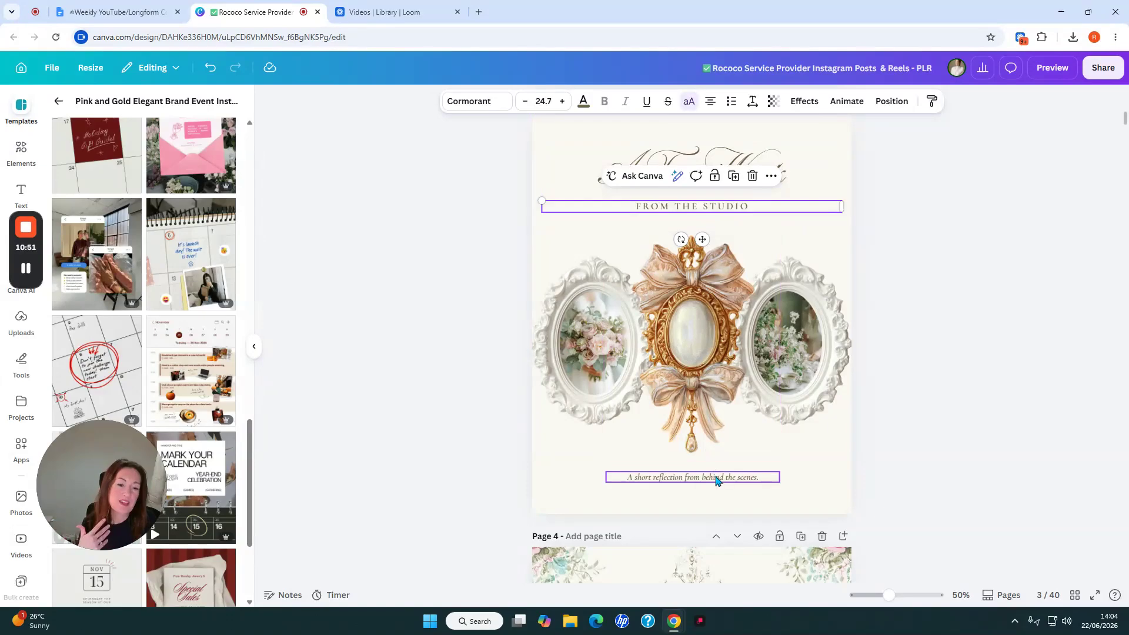
click(1019, 326)
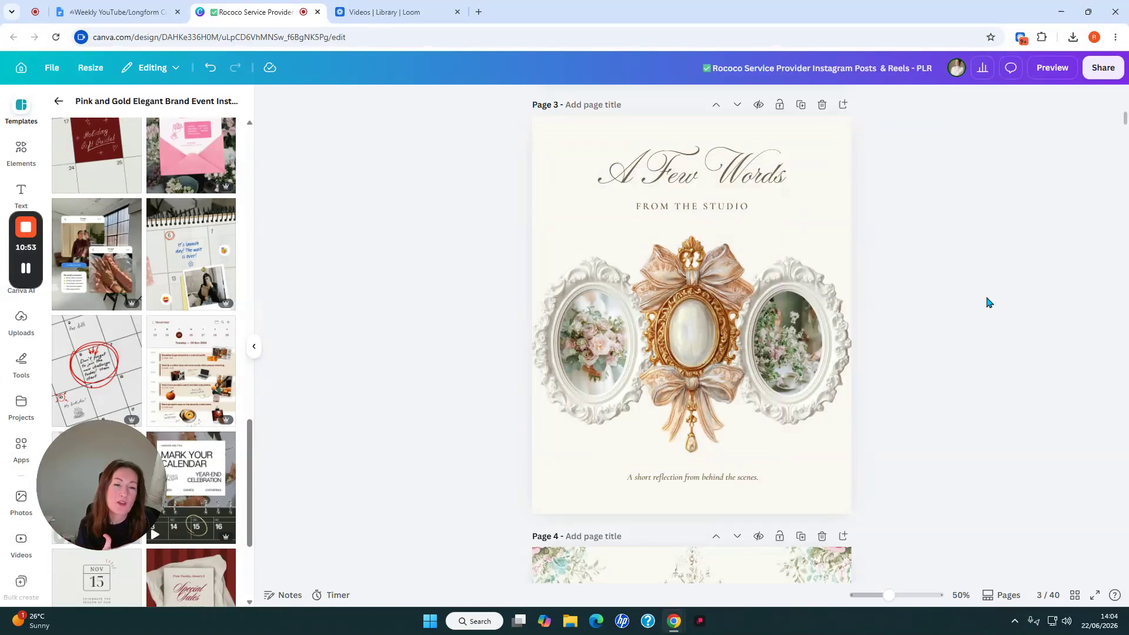
click(729, 178)
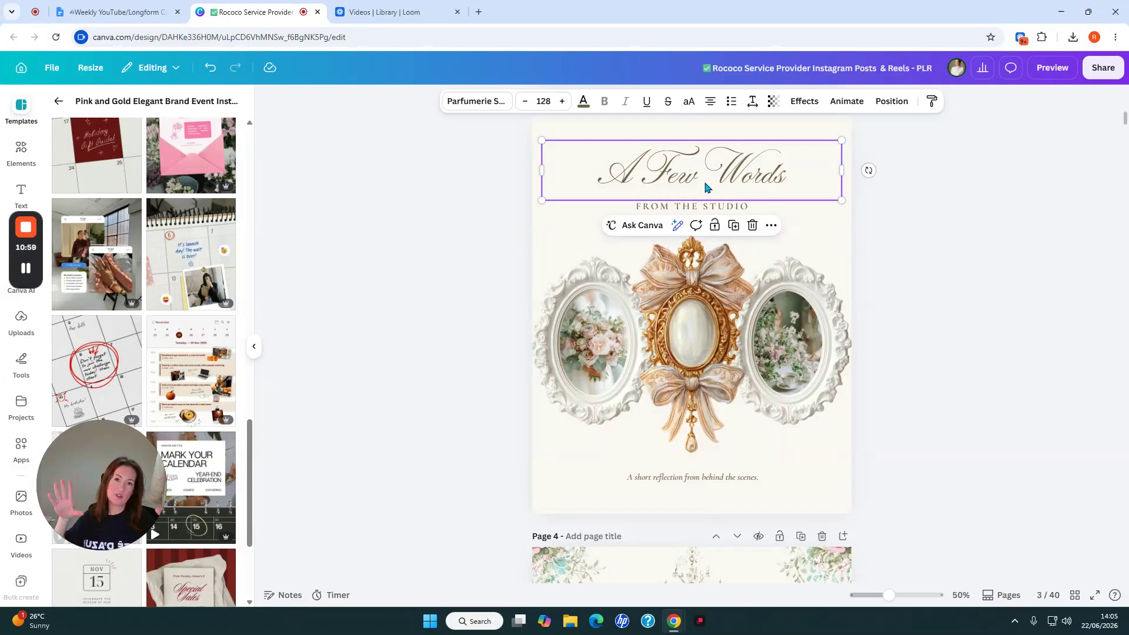
drag(955, 338, 410, 318)
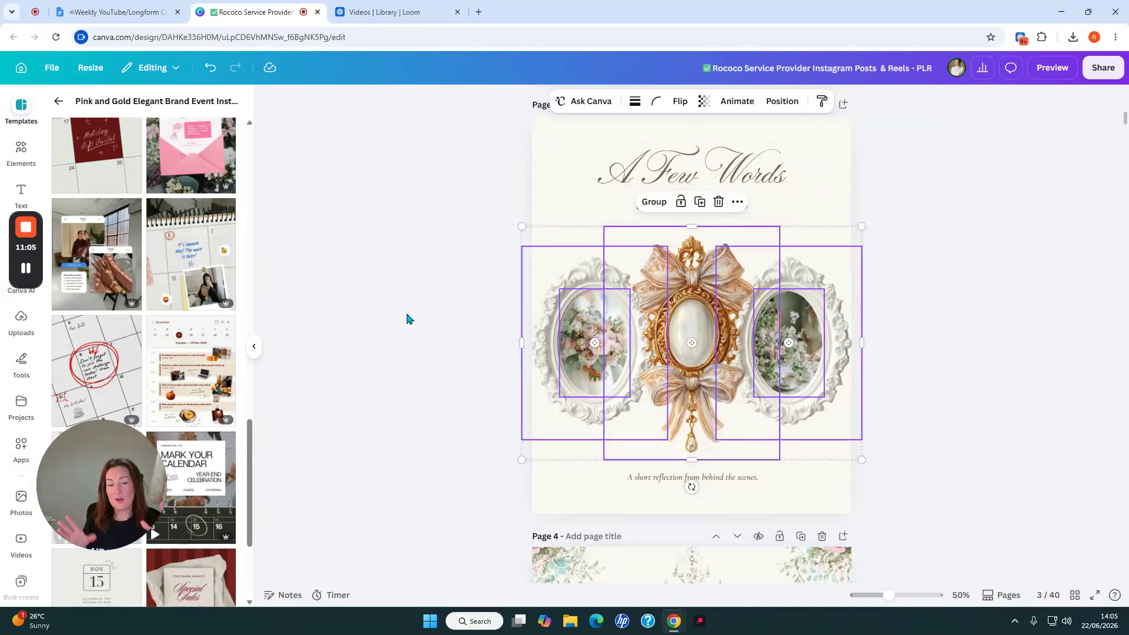
Enlarge the "A Few Words" heading on page 3 to font size 216, spanning the full page width
click(664, 175)
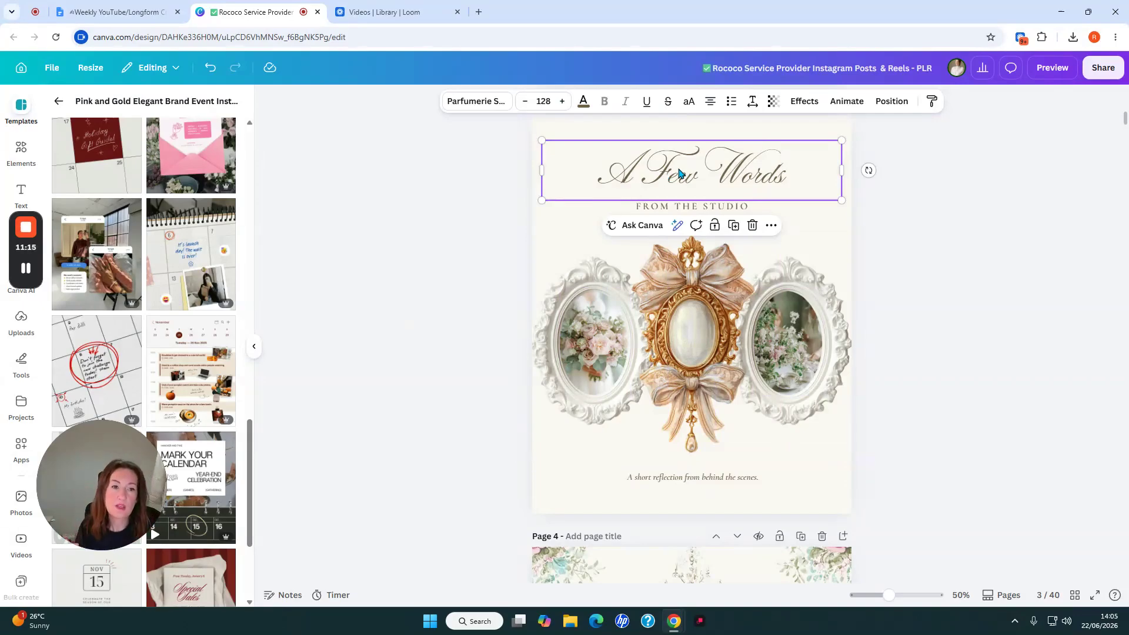
drag(841, 140, 715, 146)
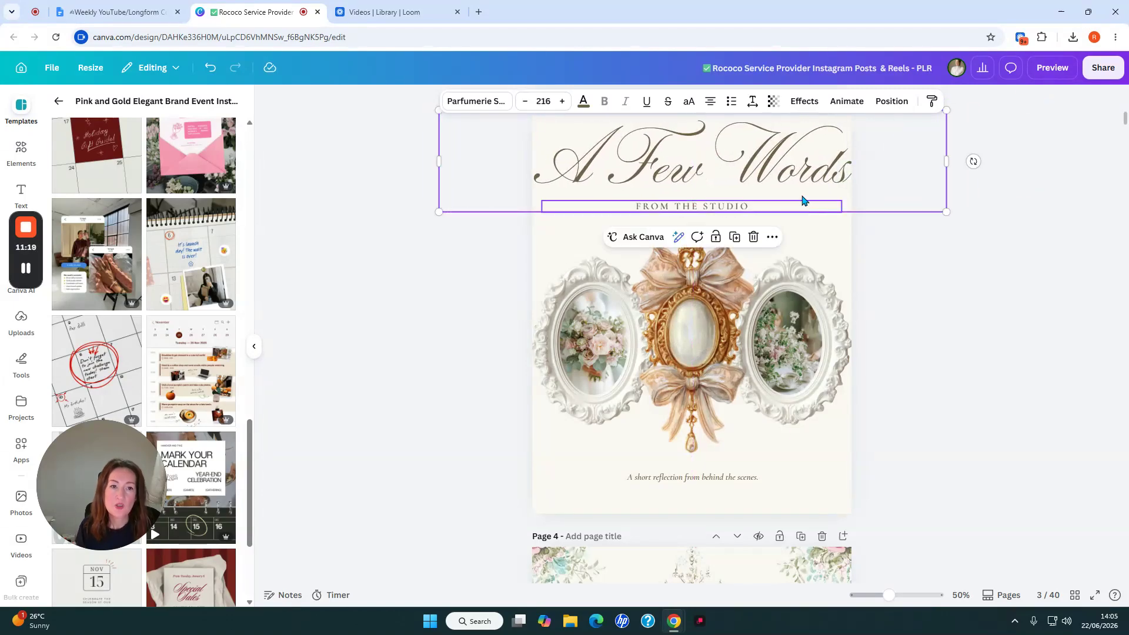
click(1014, 336)
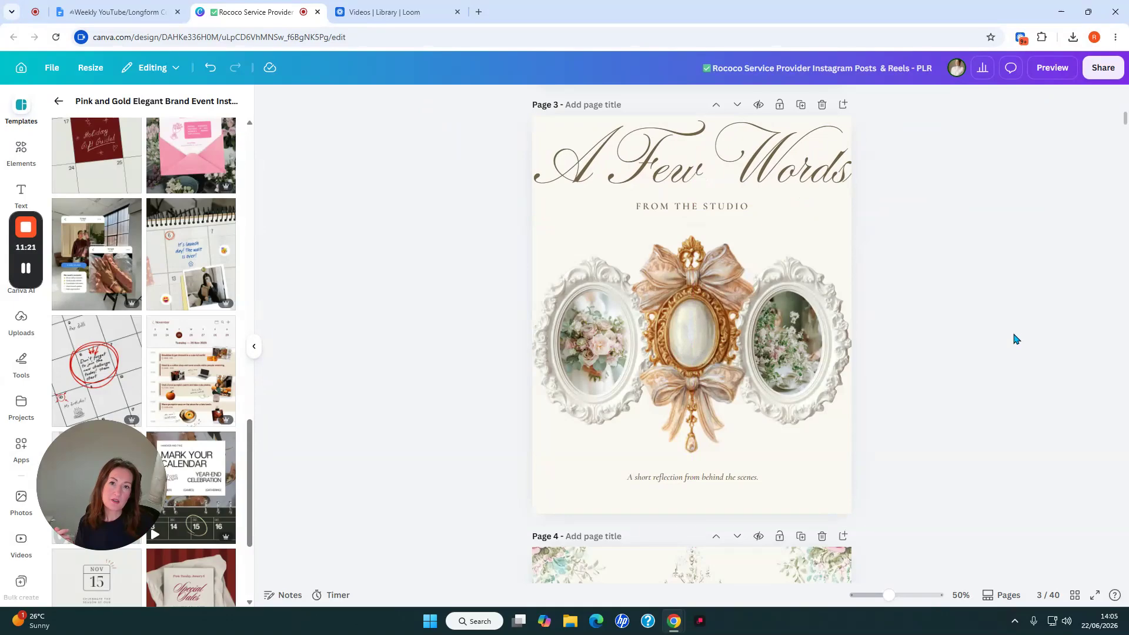
Enlarge the "FROM THE STUDIO" subtitle to font size about 44.7 and centre it beneath the heading
drag(912, 388, 453, 340)
click(849, 250)
click(761, 207)
drag(846, 204, 886, 204)
drag(537, 205, 266, 198)
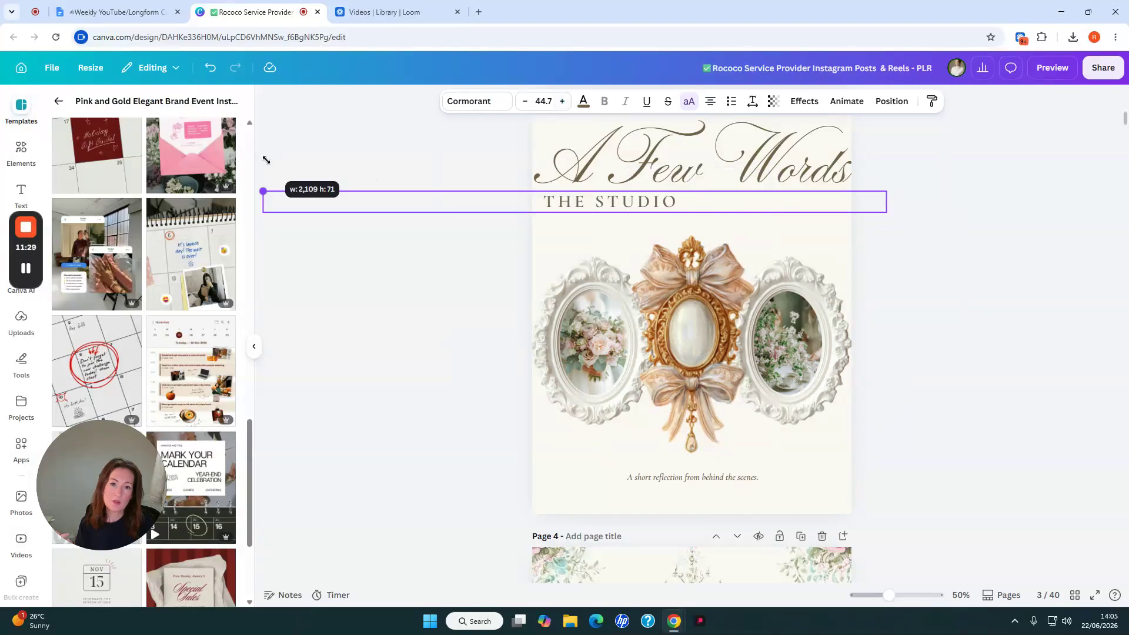
drag(650, 212, 764, 219)
click(1033, 379)
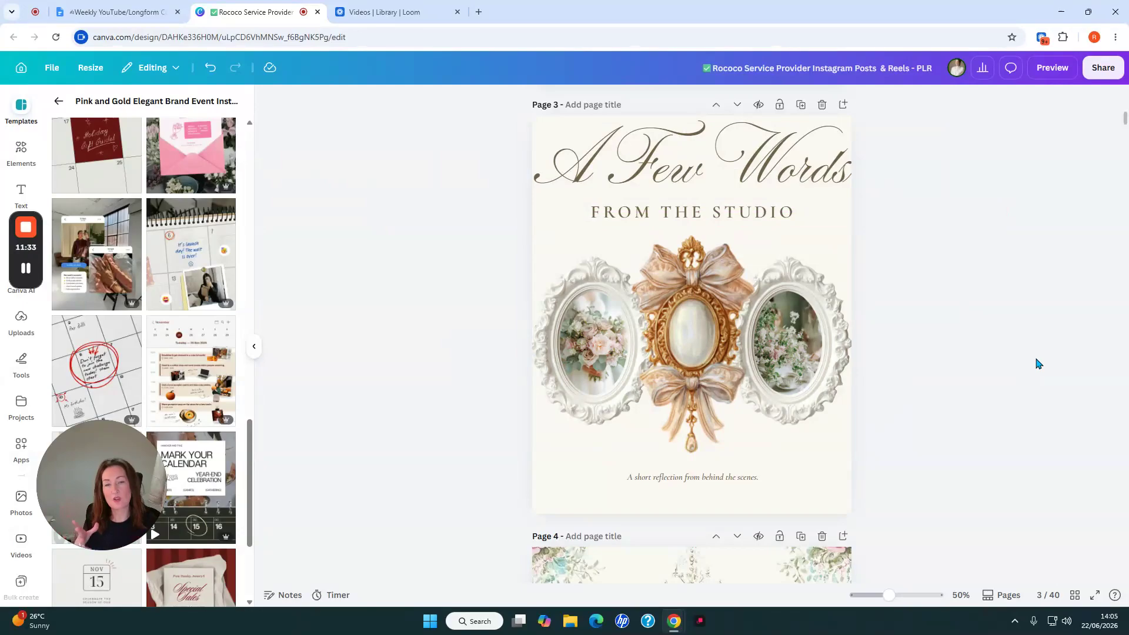
Undo the resizing and repositioning of the subtitle and the enlargement of the heading on page 3
click(210, 69)
click(210, 69)
click(212, 67)
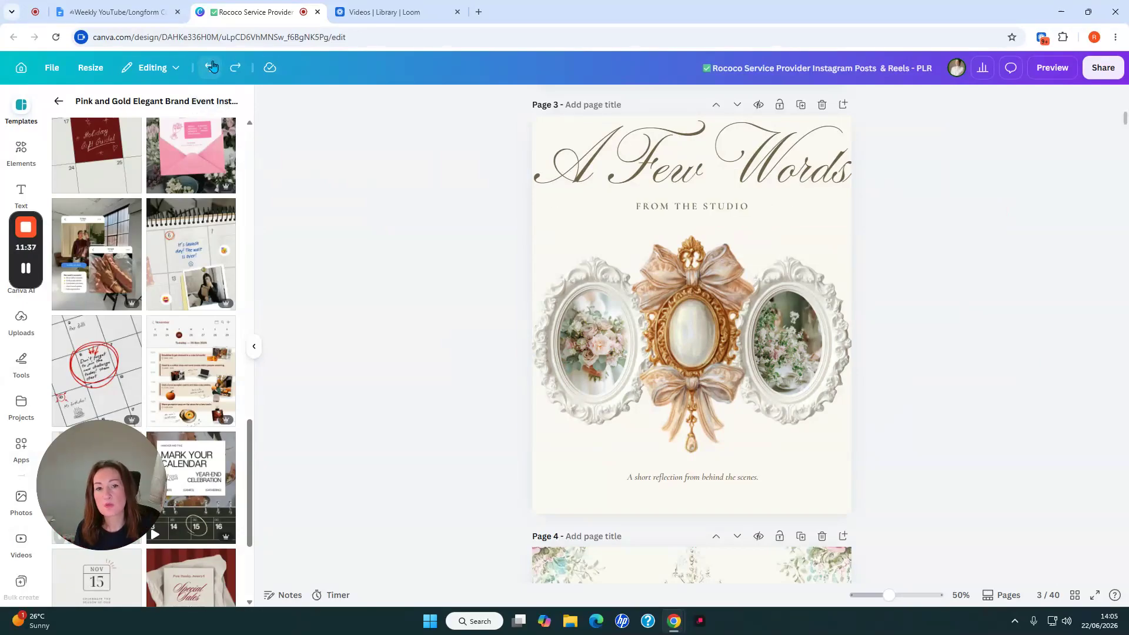
click(212, 67)
click(212, 67)
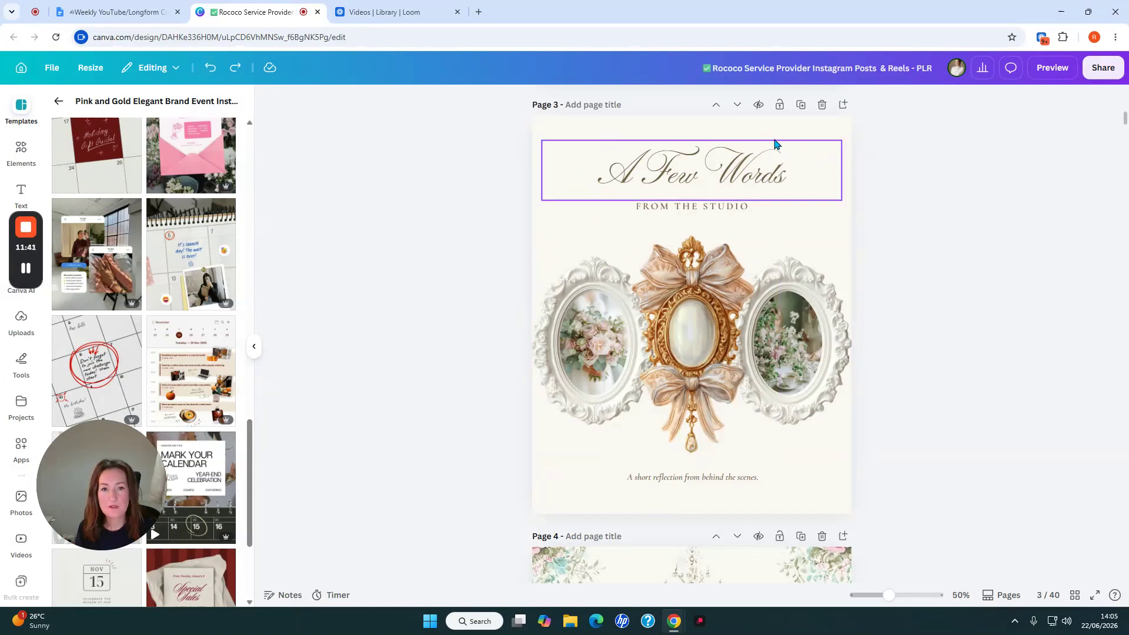
Look through the following pages and examine the arch shape behind the text of the Signature Brand Identity post on page 5
click(797, 230)
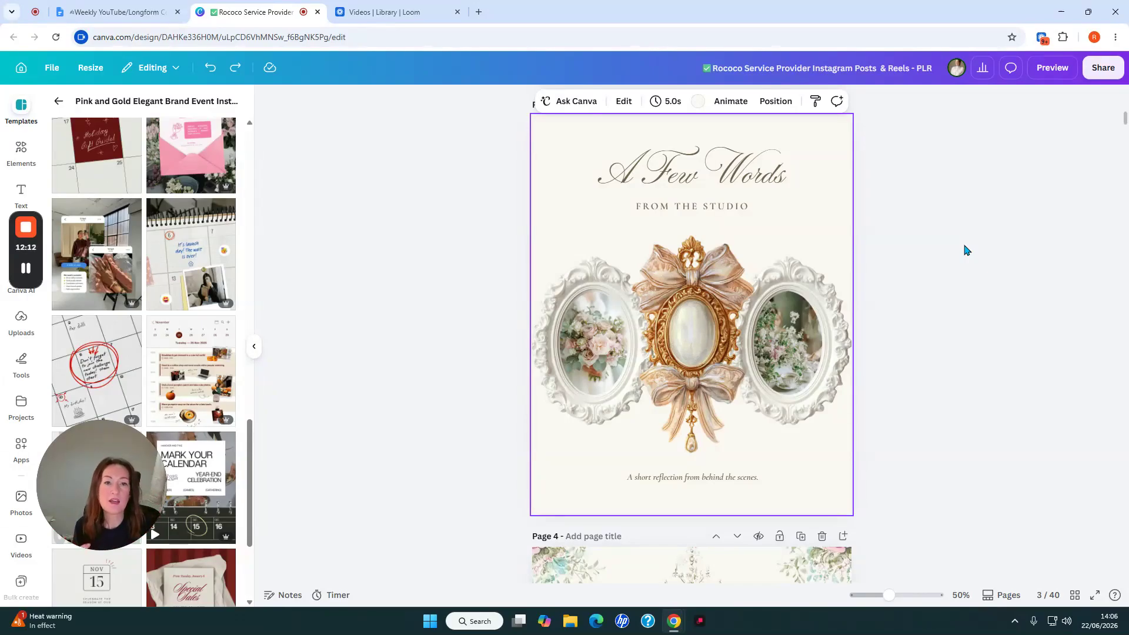
scroll(967, 249, down, 15)
scroll(967, 251, down, 3)
scroll(967, 251, up, 5)
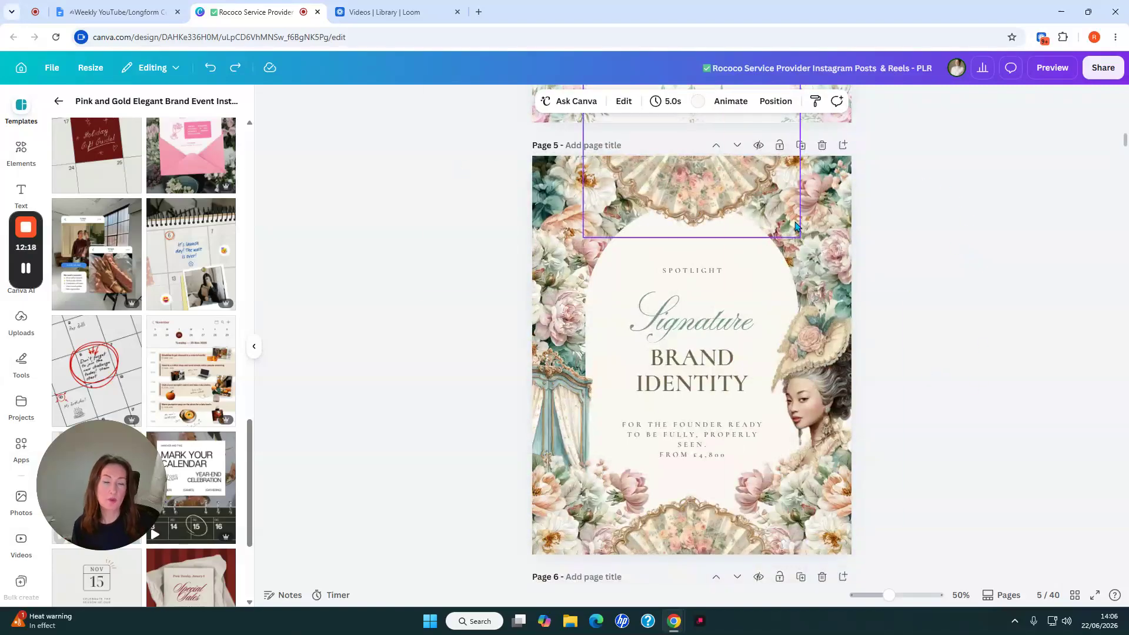
scroll(795, 225, up, 6)
scroll(795, 226, down, 8)
scroll(795, 225, up, 3)
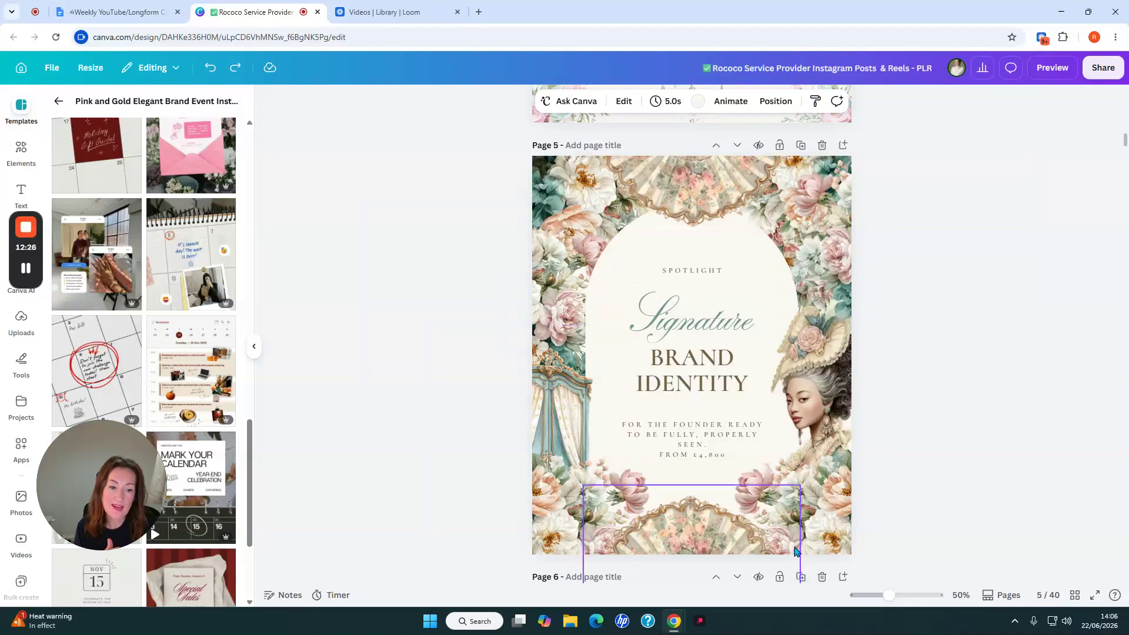
click(765, 266)
click(922, 276)
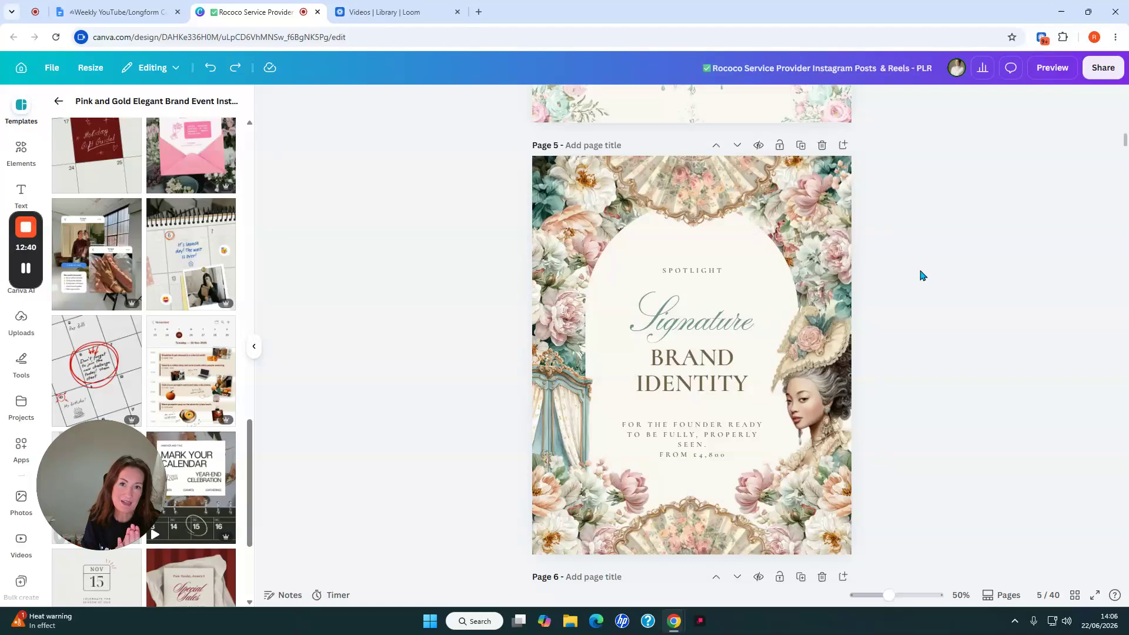
Bring the cream arch shape on page 5 forward through the layers until it is in front of all text and decorations
click(740, 268)
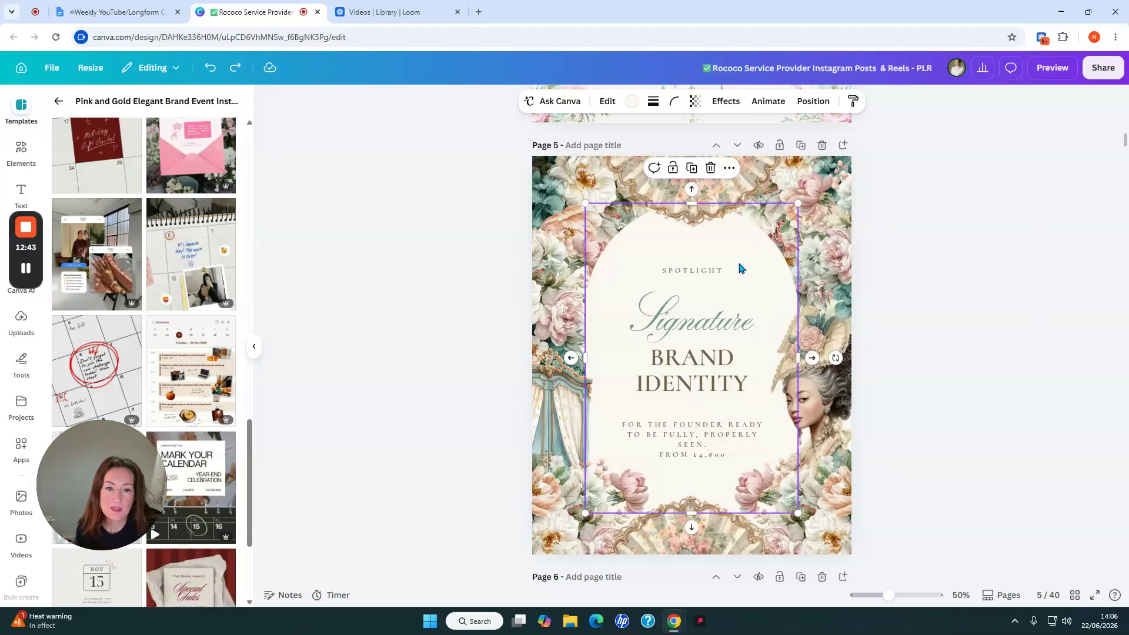
click(814, 101)
click(107, 164)
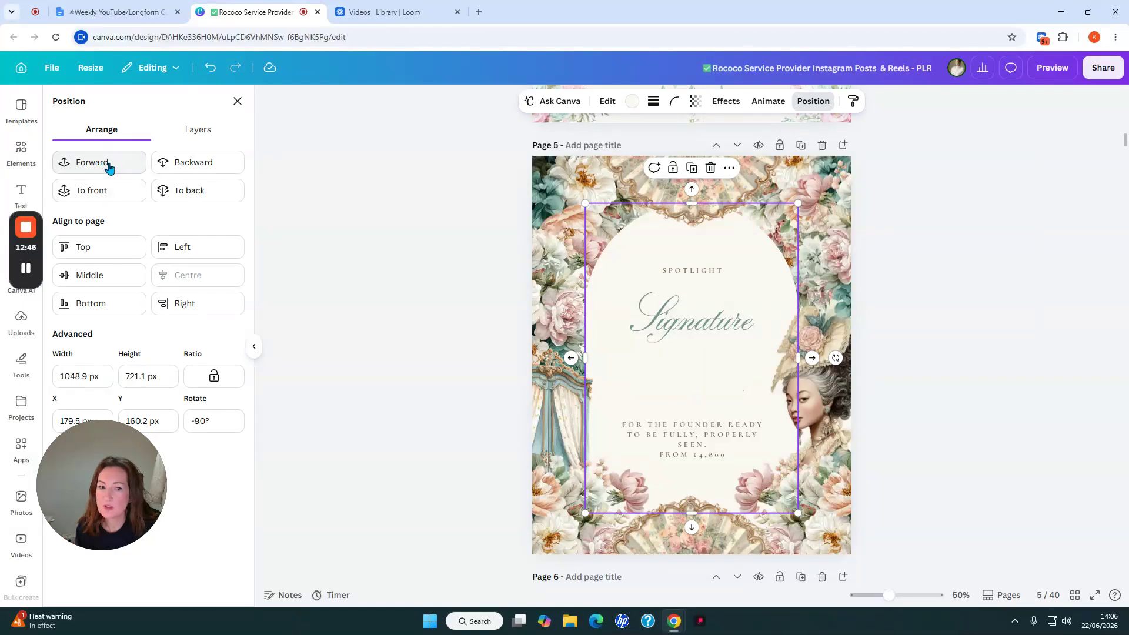
click(99, 163)
click(89, 166)
click(88, 167)
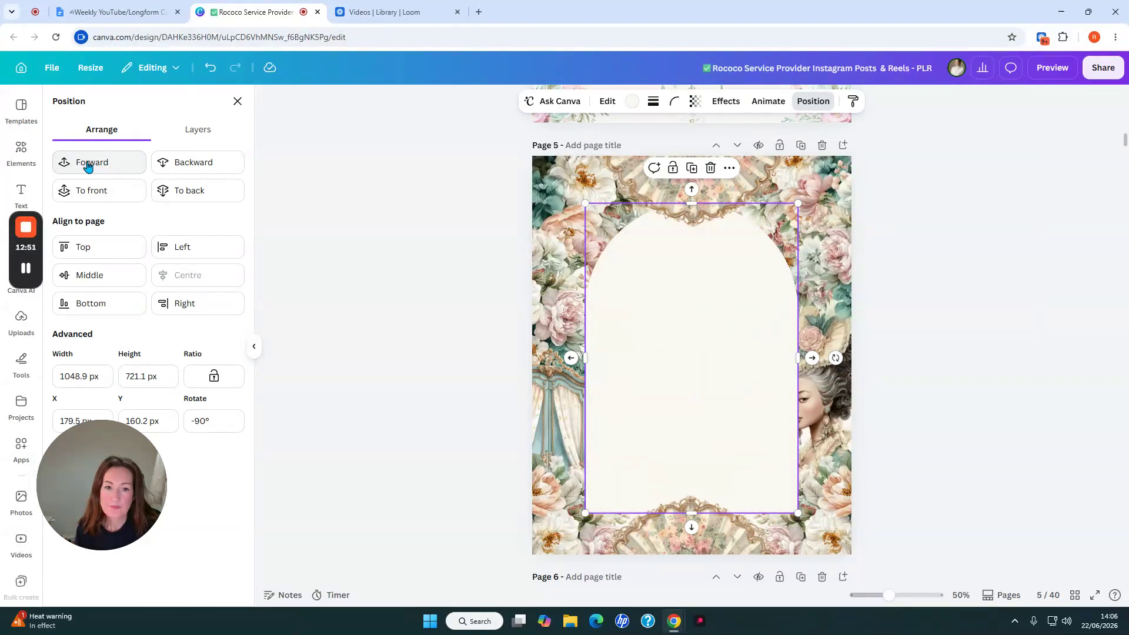
click(88, 167)
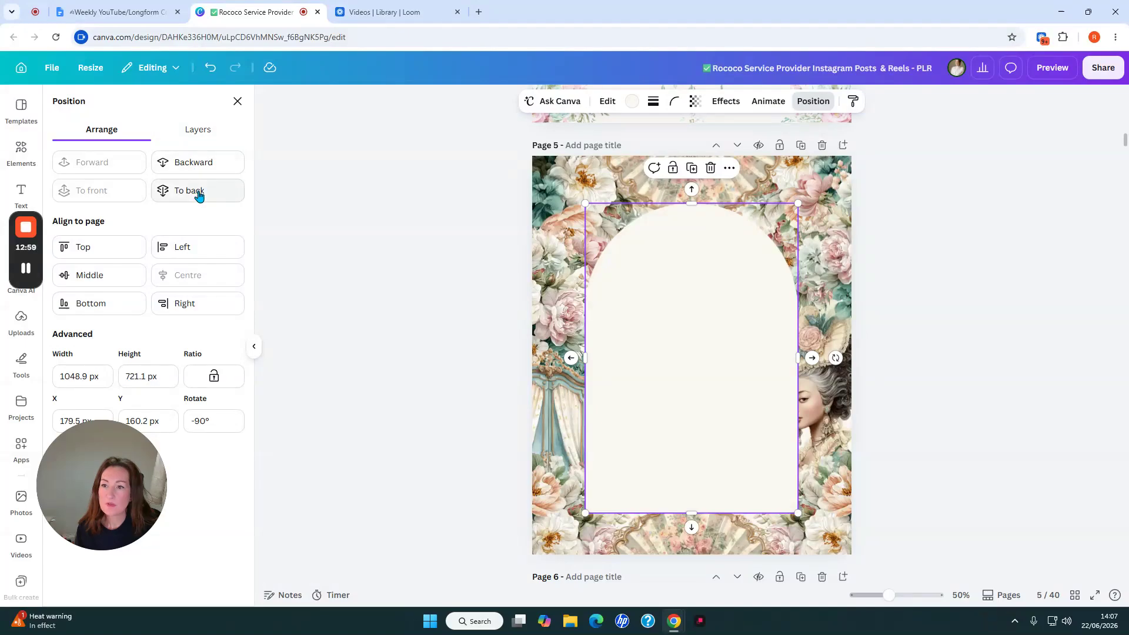
Undo the layer-order changes of the cream arch on page 5, close its position settings and deselect it
click(210, 69)
click(210, 72)
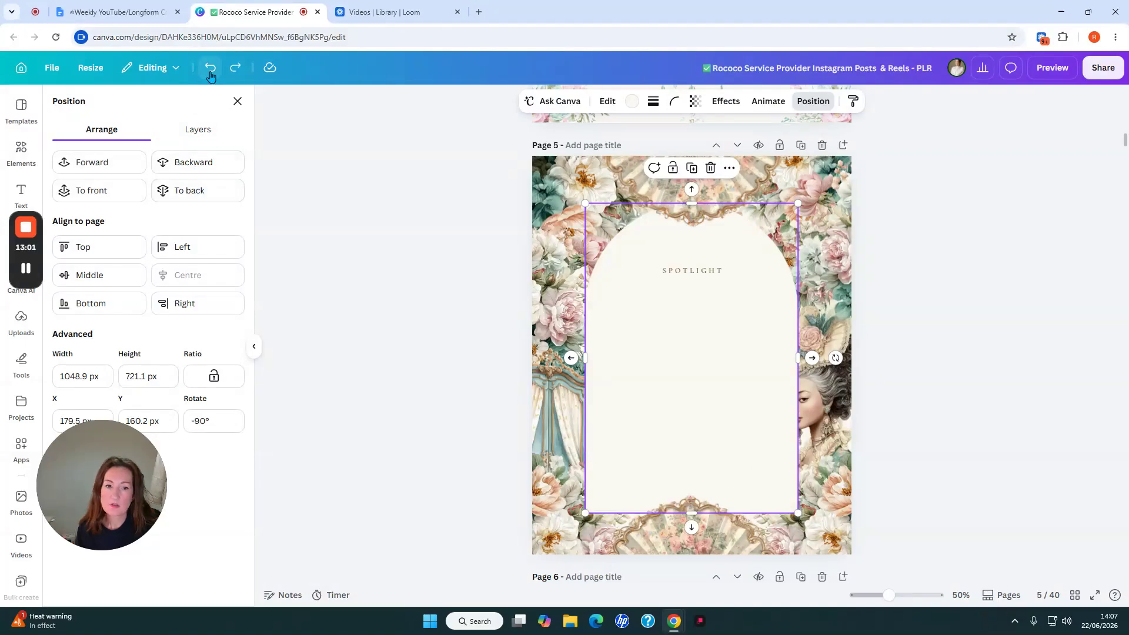
click(210, 71)
click(210, 72)
click(210, 72)
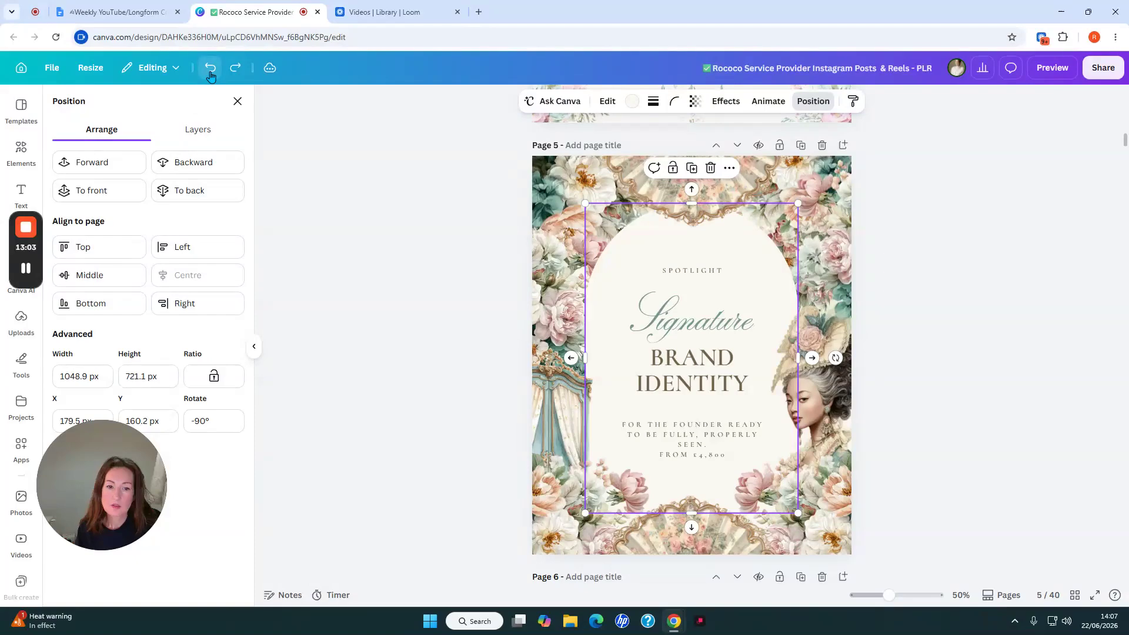
scroll(756, 248, up, 1)
scroll(755, 248, up, 10)
scroll(755, 248, down, 12)
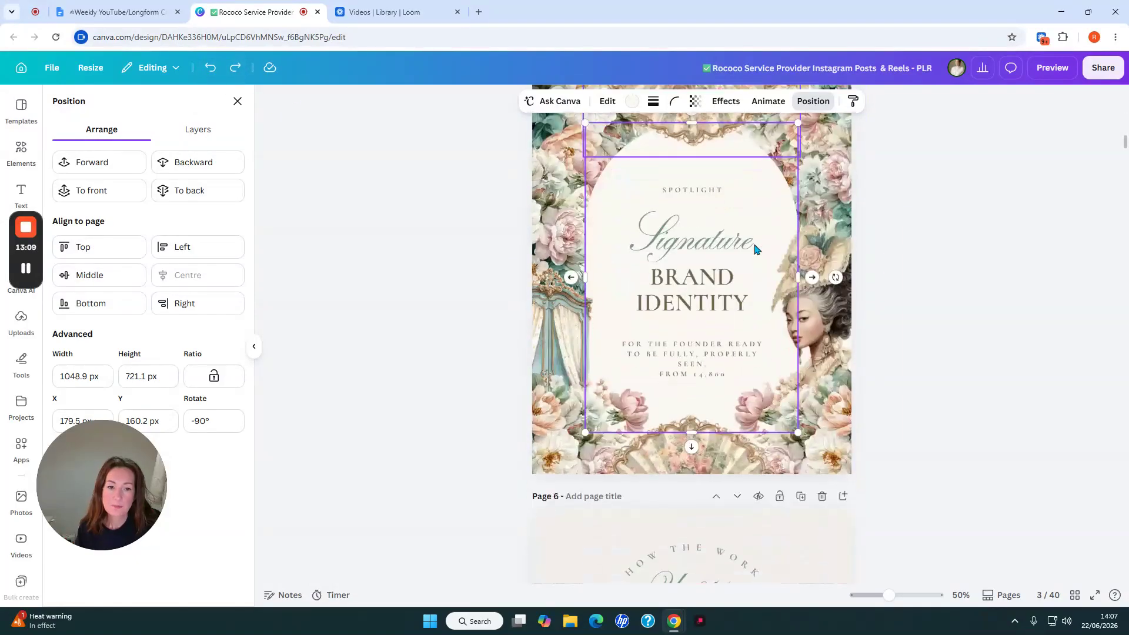
click(813, 101)
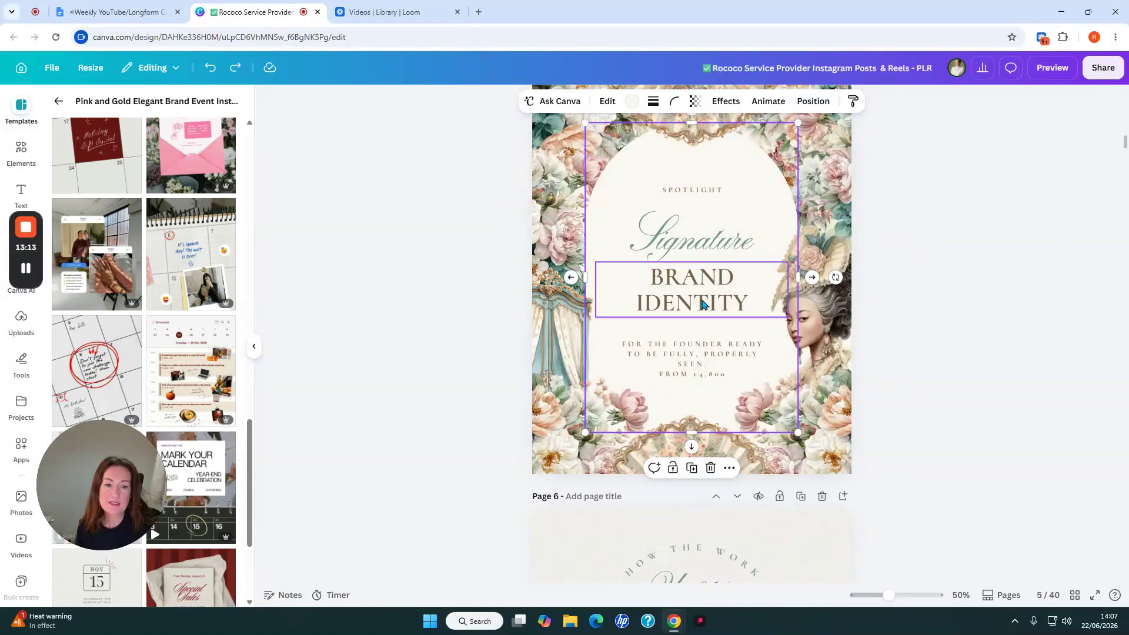
click(978, 378)
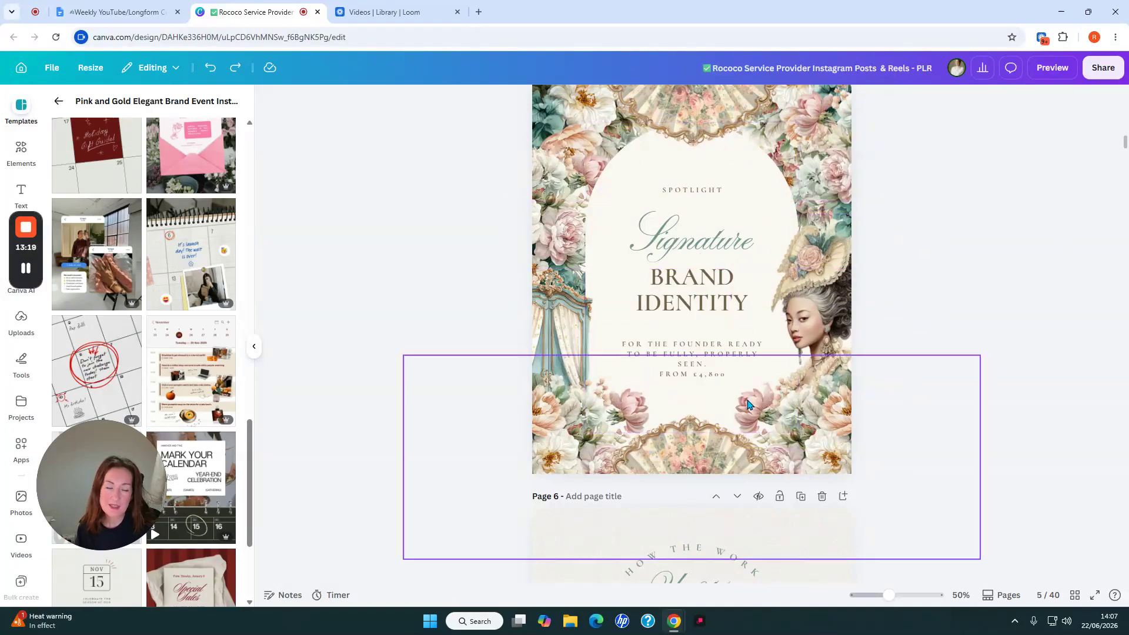
Try the brown text colour on the script word "Signature" on page 5 and undo the colour change
click(683, 262)
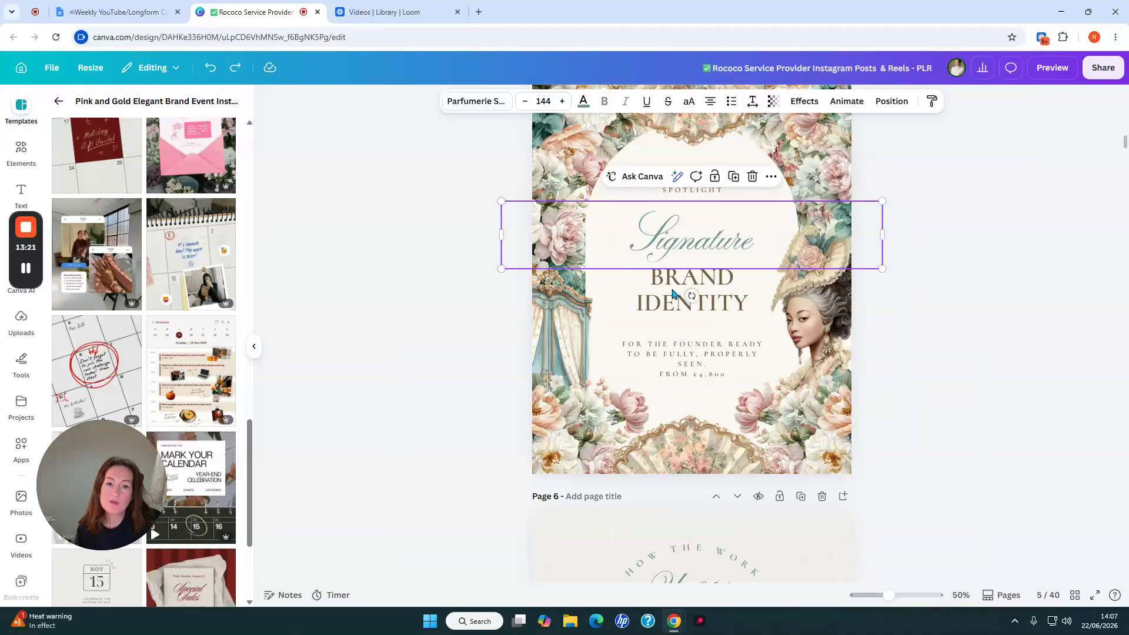
click(673, 298)
click(925, 300)
click(718, 240)
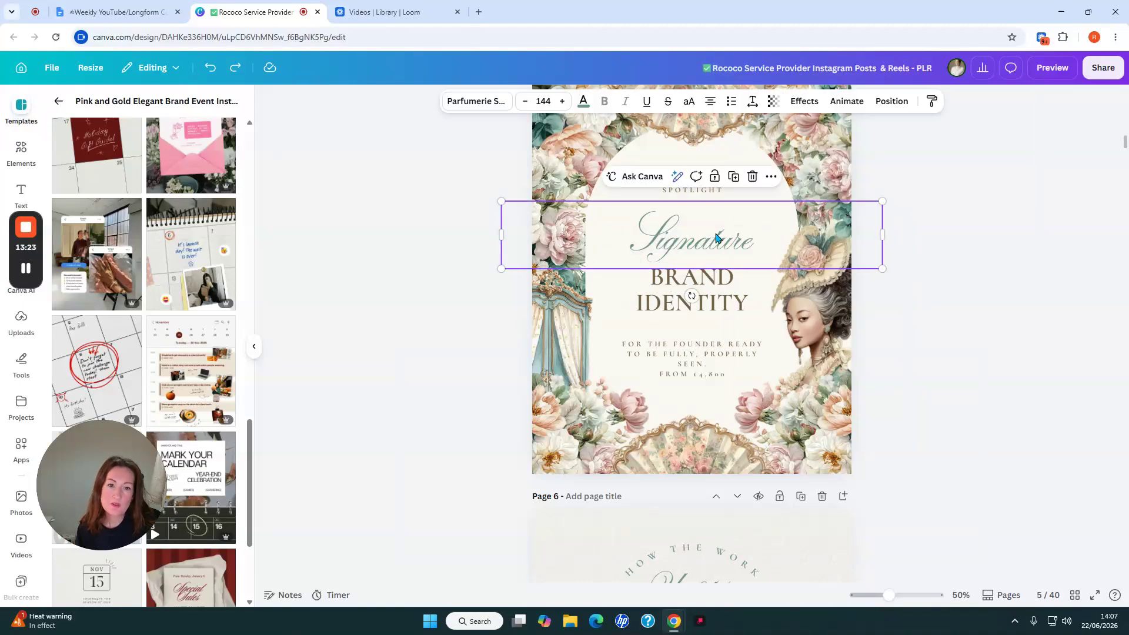
click(582, 102)
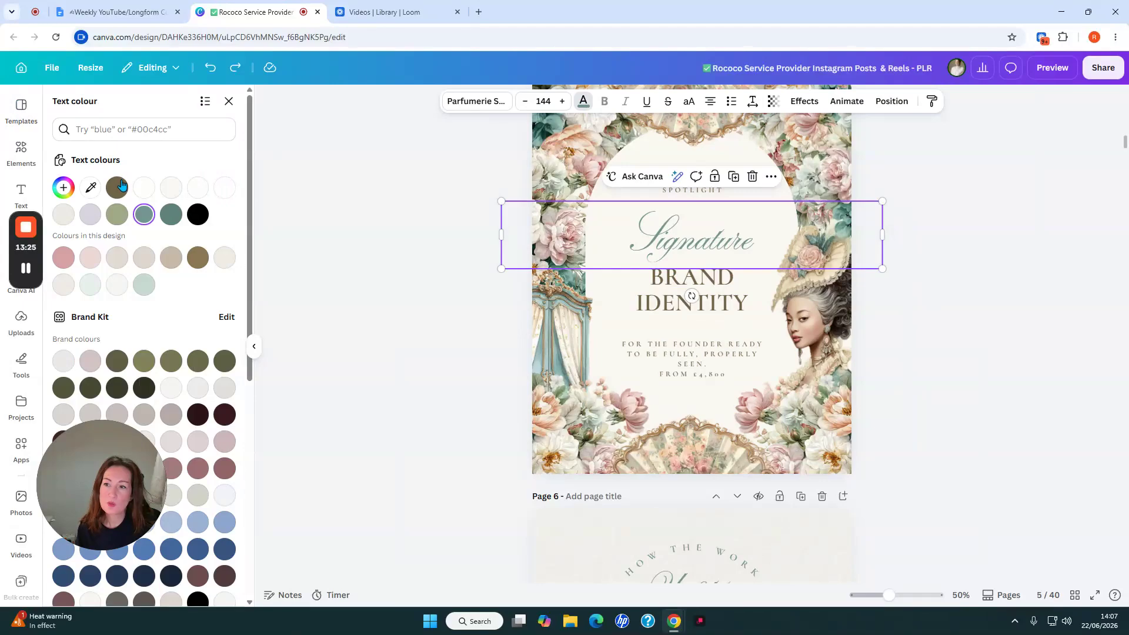
click(118, 189)
click(1018, 270)
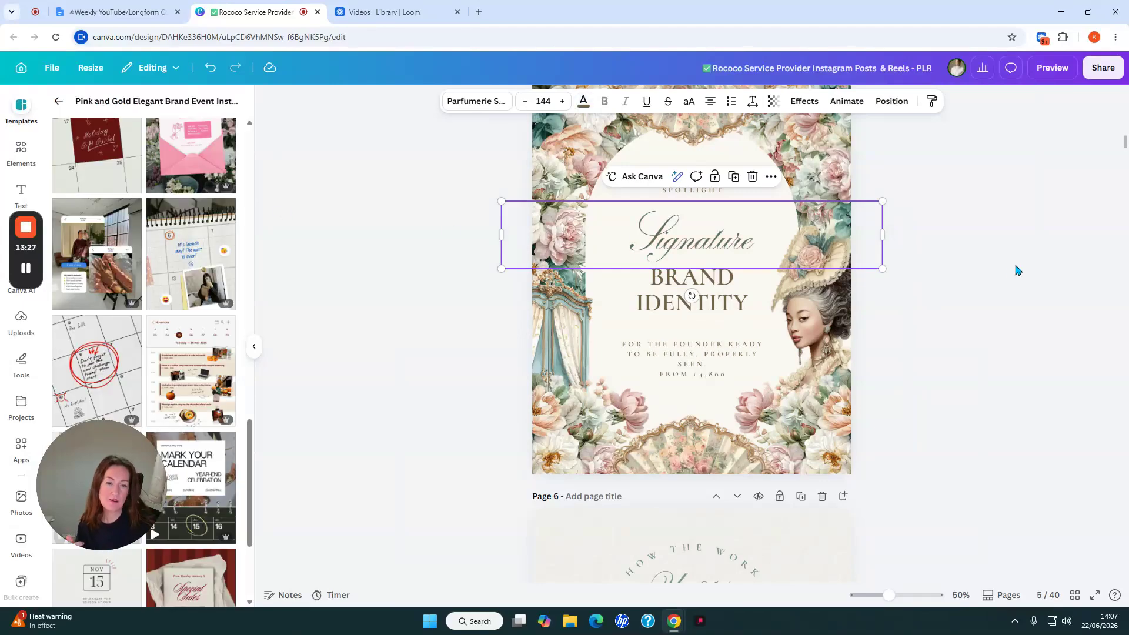
scroll(1019, 270, up, 1)
click(820, 274)
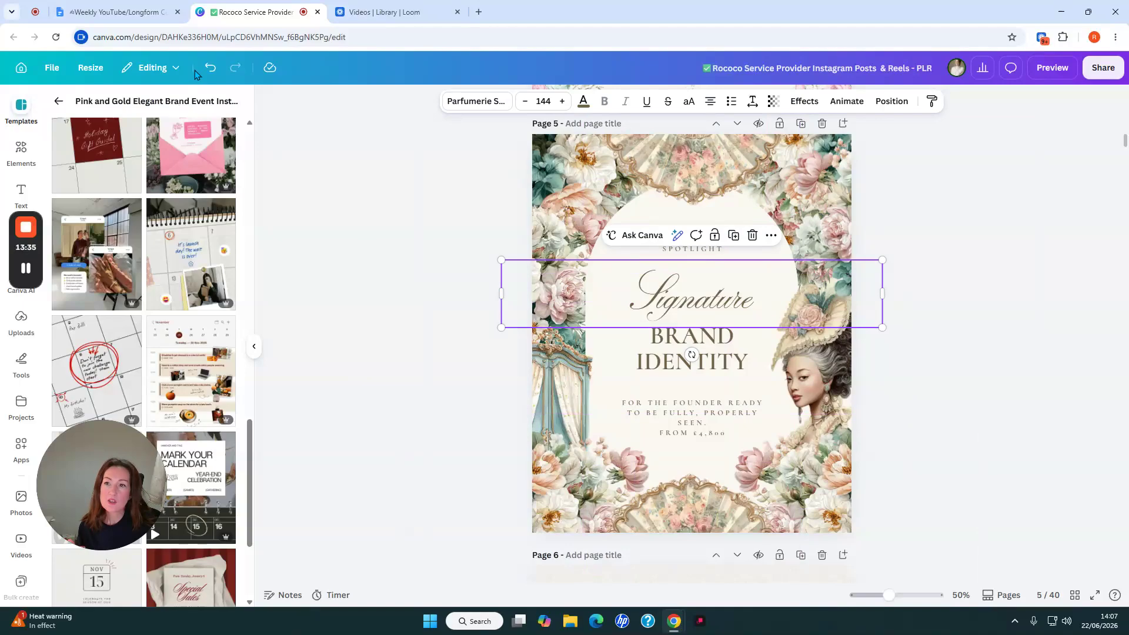
click(209, 67)
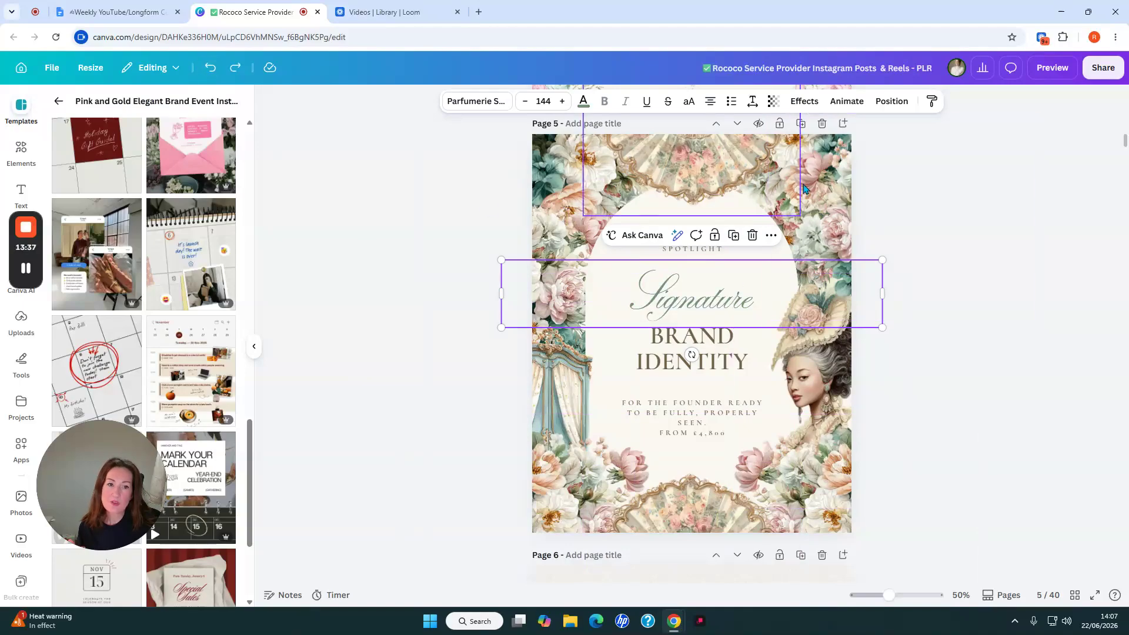
Examine the text hierarchy on page 5 and look through the following posts as far as "A la carte" on page 9
click(702, 251)
double_click(702, 300)
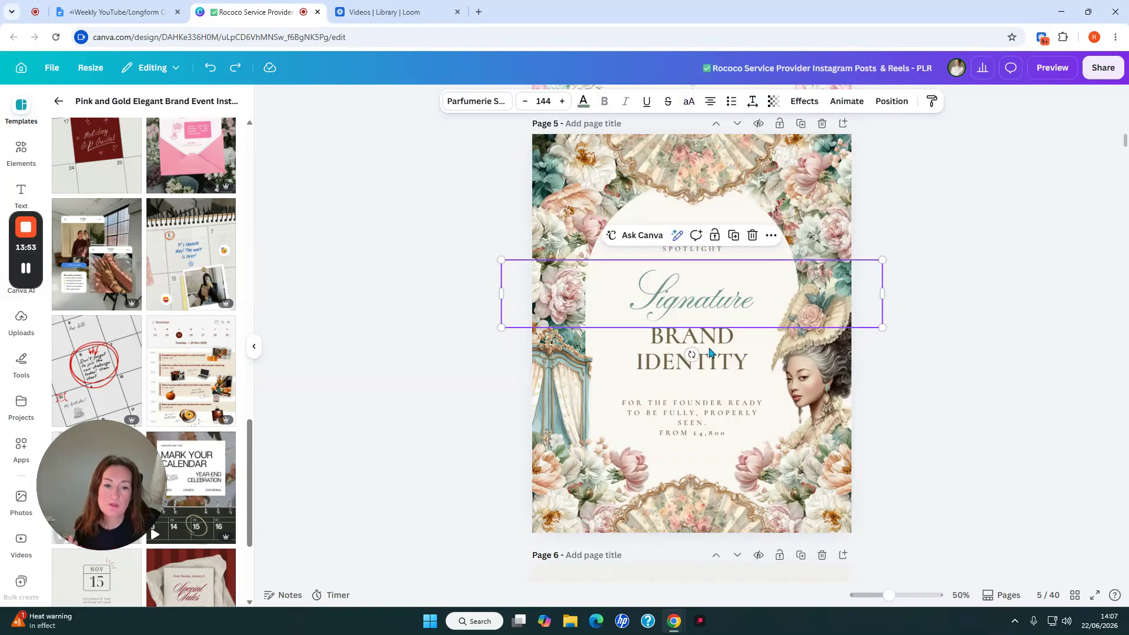
click(712, 418)
click(990, 324)
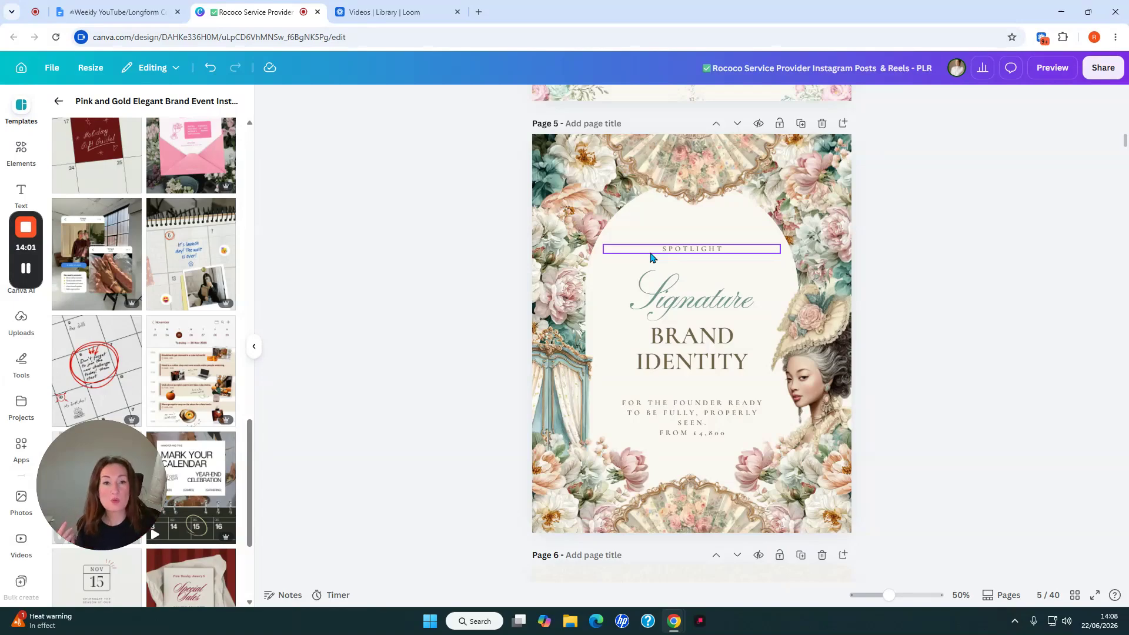
scroll(651, 257, up, 2)
scroll(854, 417, down, 3)
scroll(864, 414, down, 7)
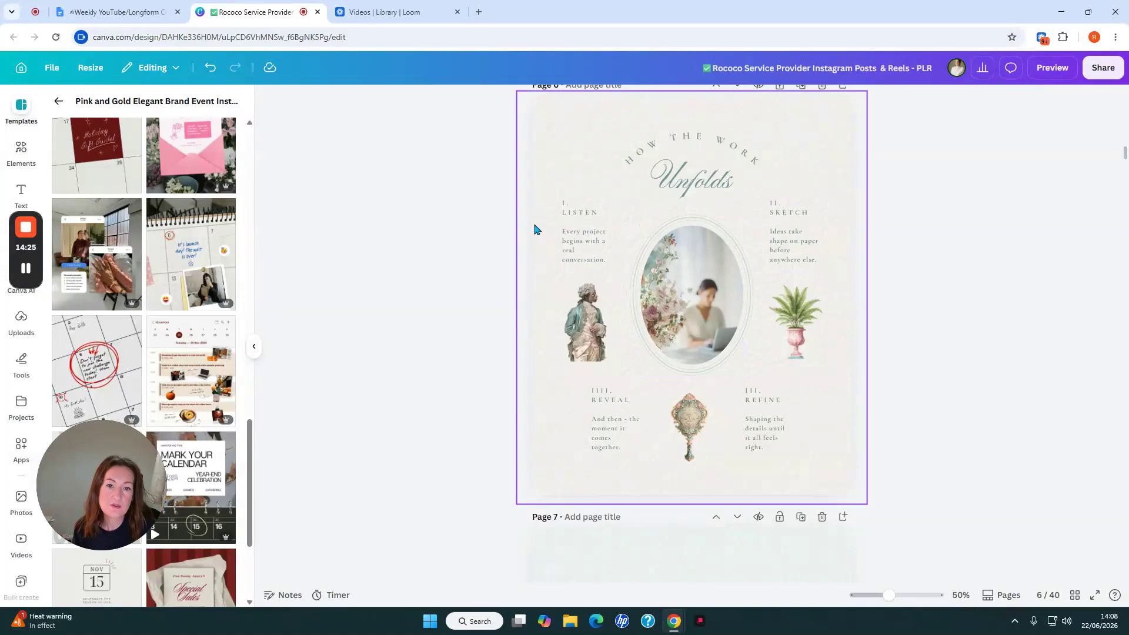
click(582, 231)
scroll(582, 230, down, 20)
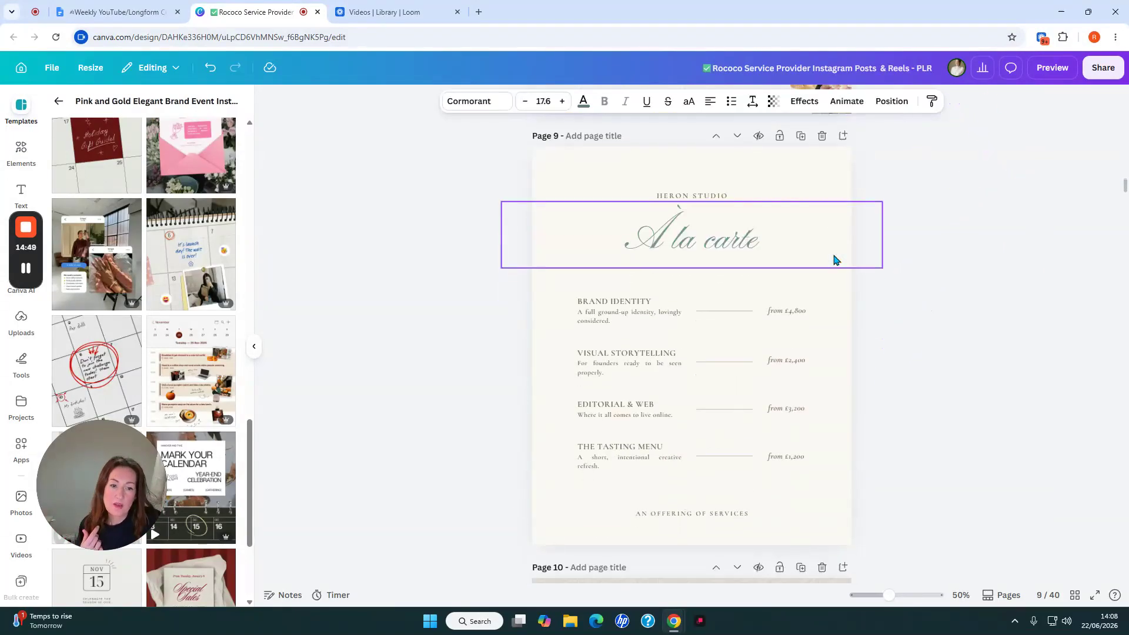
Look over all pages of the design in the grid overview and open the "I Believe" post on page 25
click(1074, 595)
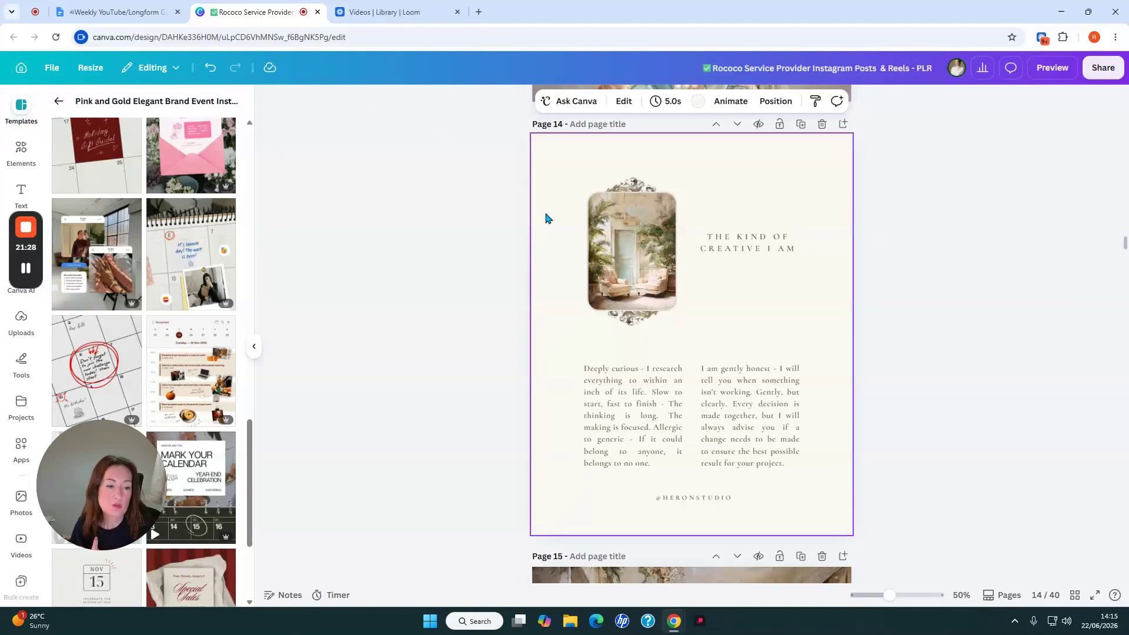
click(1074, 596)
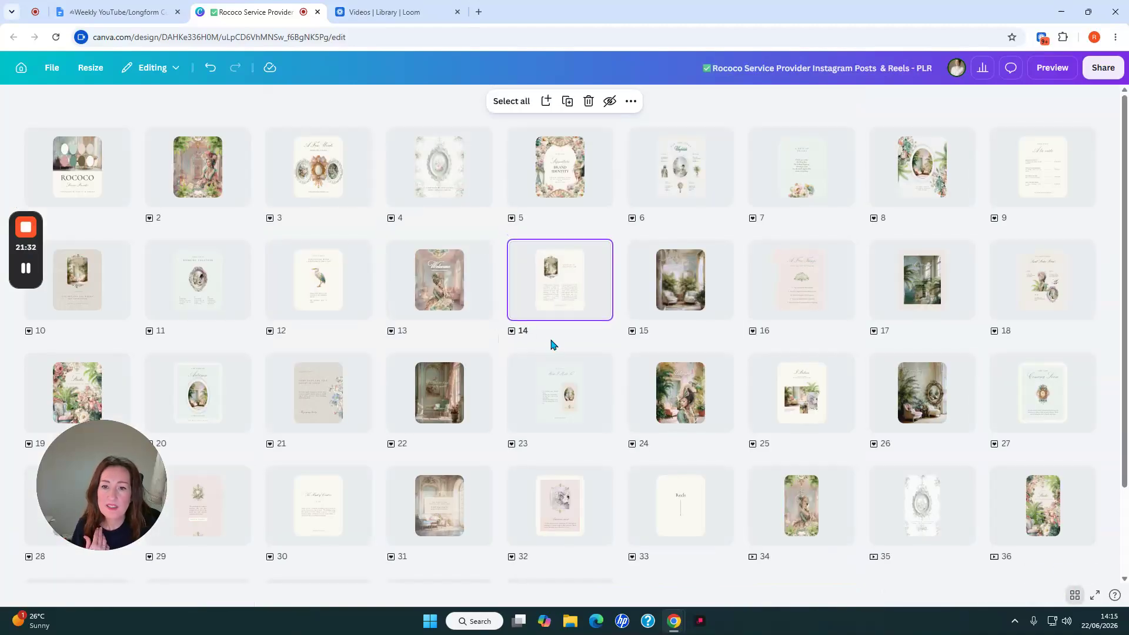
scroll(553, 346, down, 2)
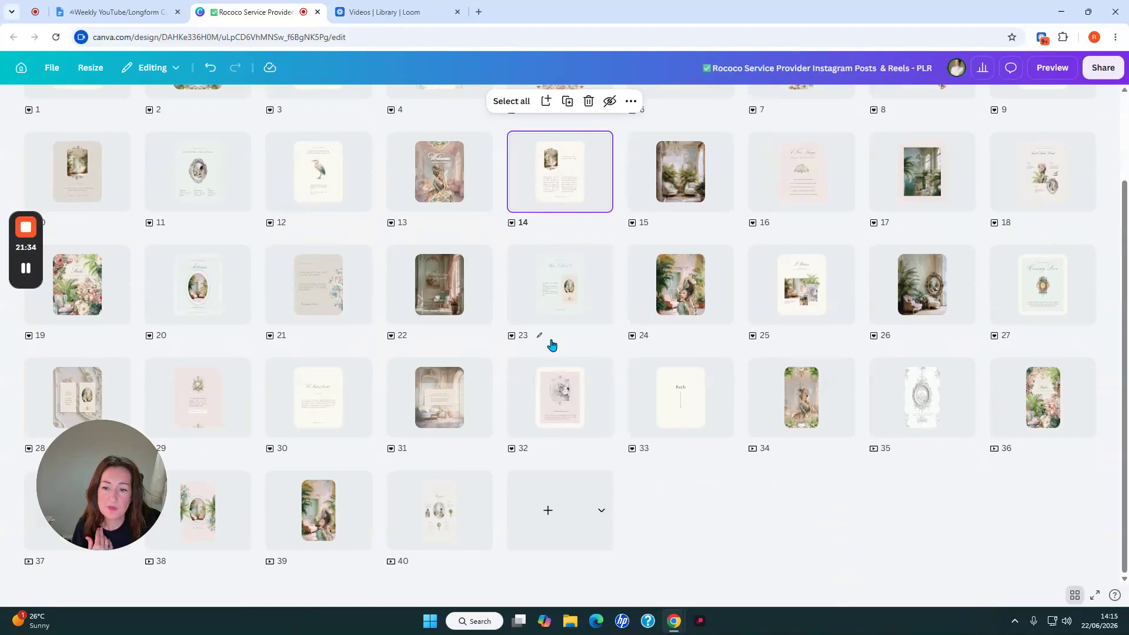
drag(126, 481, 1010, 518)
double_click(798, 308)
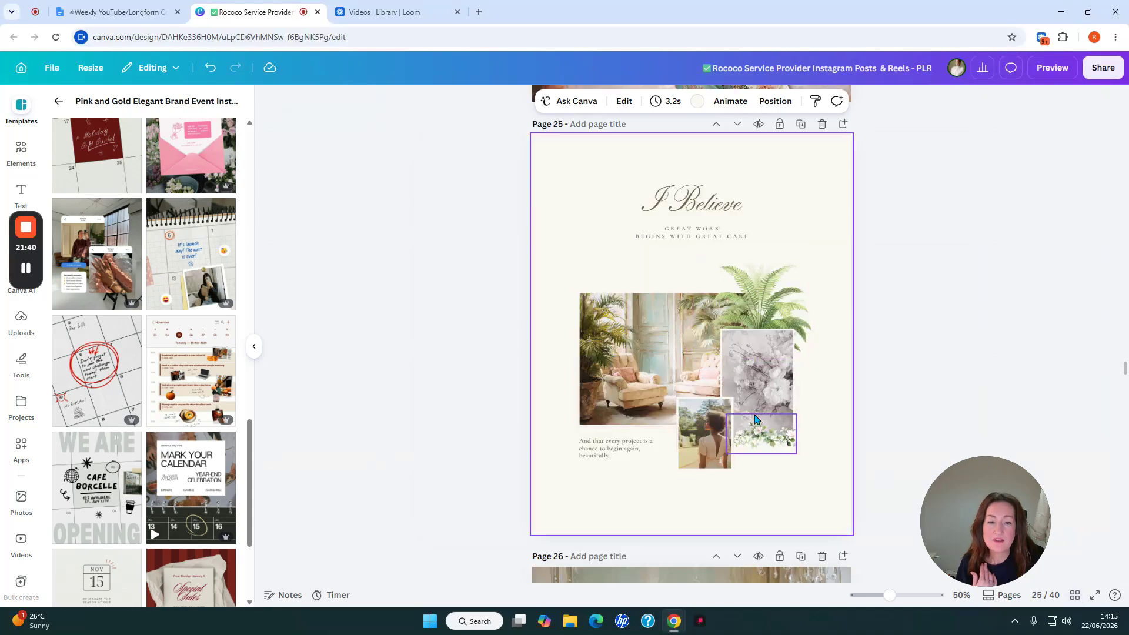